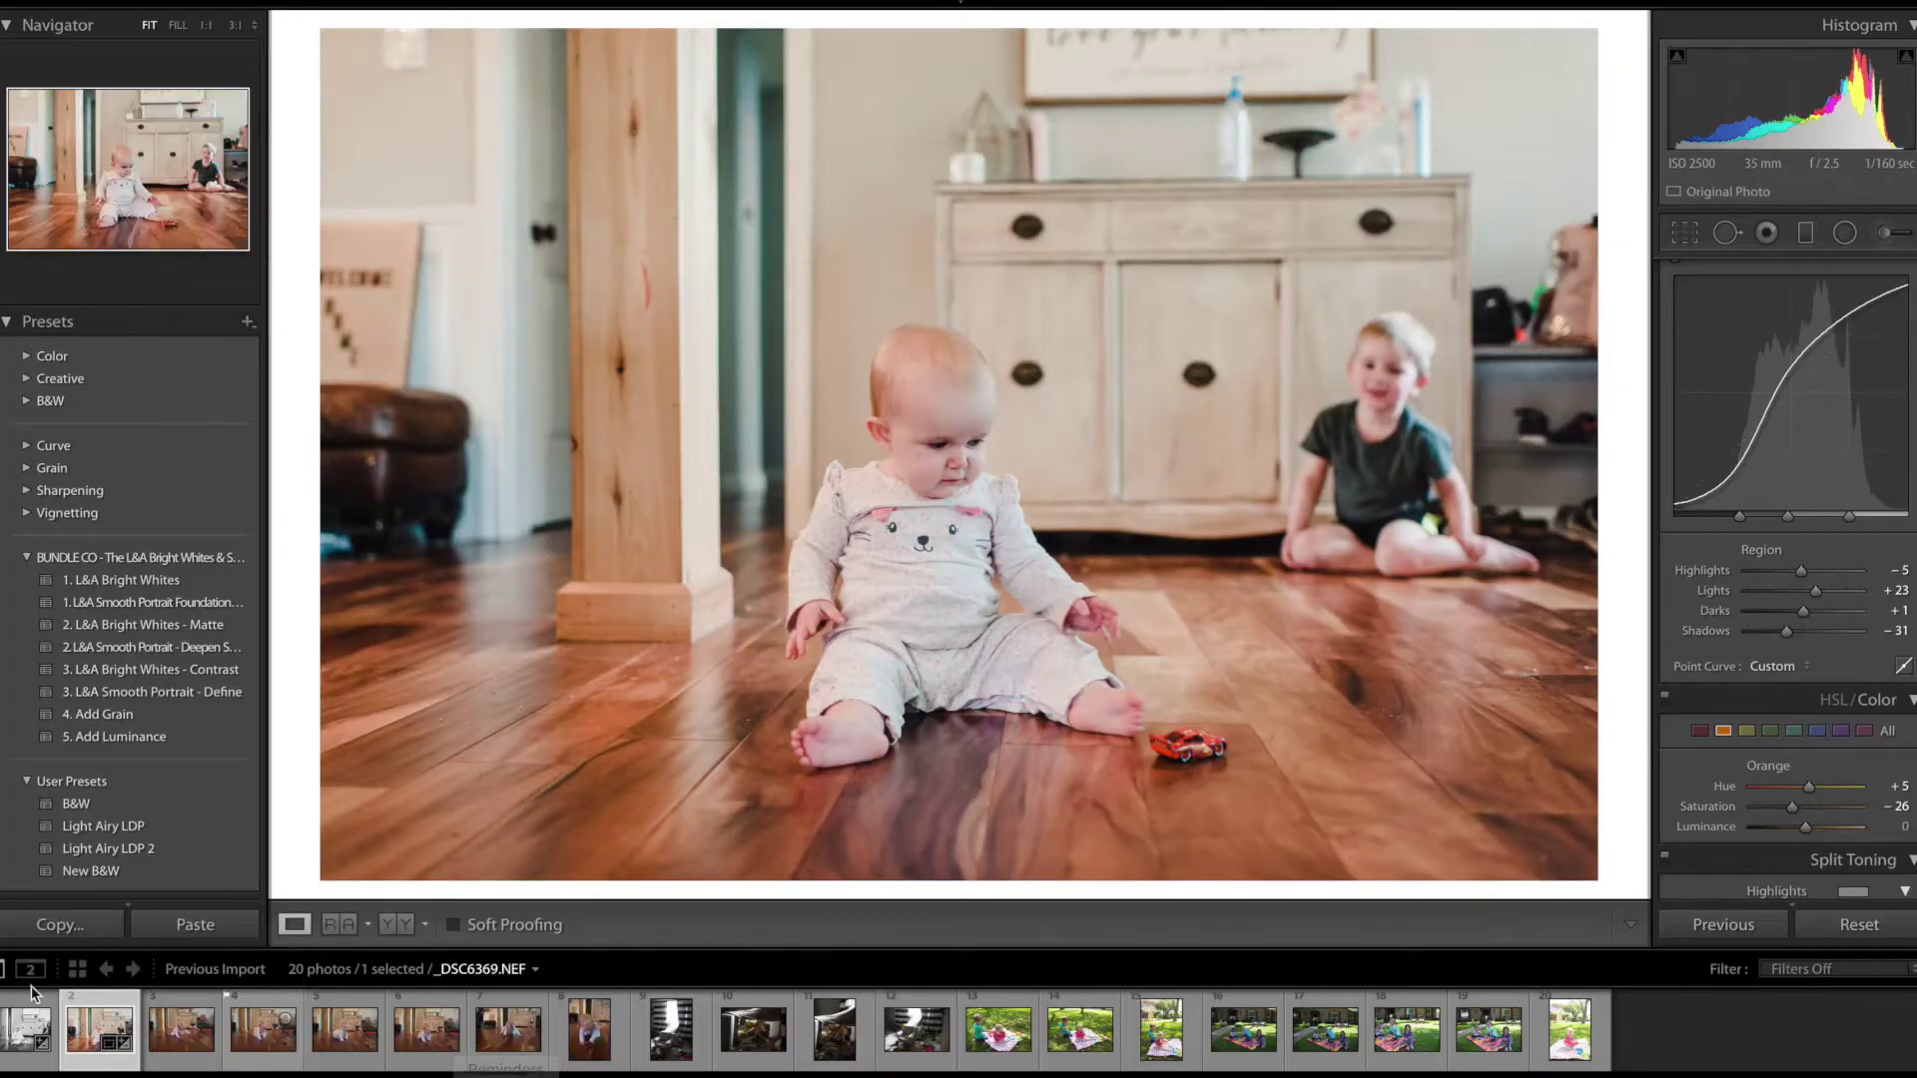
- Select the first seated-baby photo and revert it to its Import history state
{"action": "left_click", "coordinate": [5, 1033]}
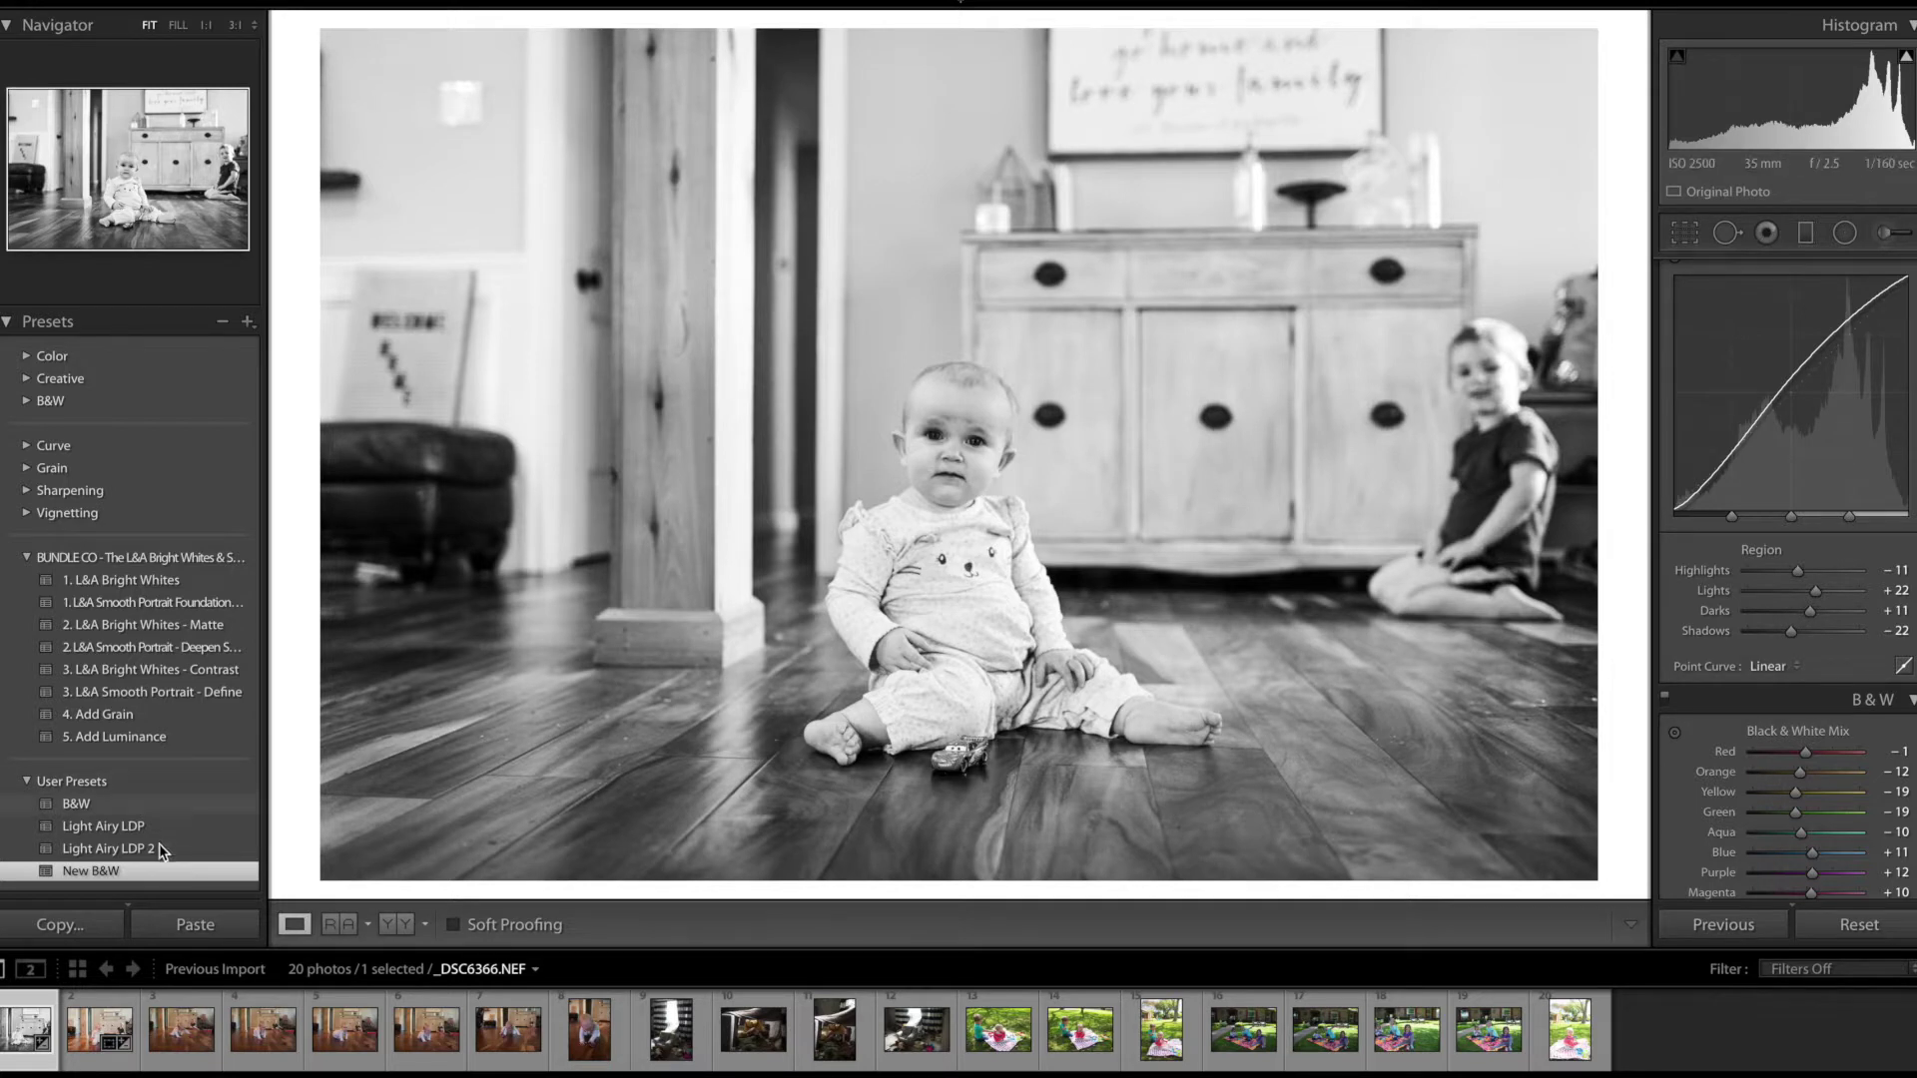
{"action": "scroll", "coordinate": [165, 833], "scroll_direction": "down", "scroll_amount": 3}
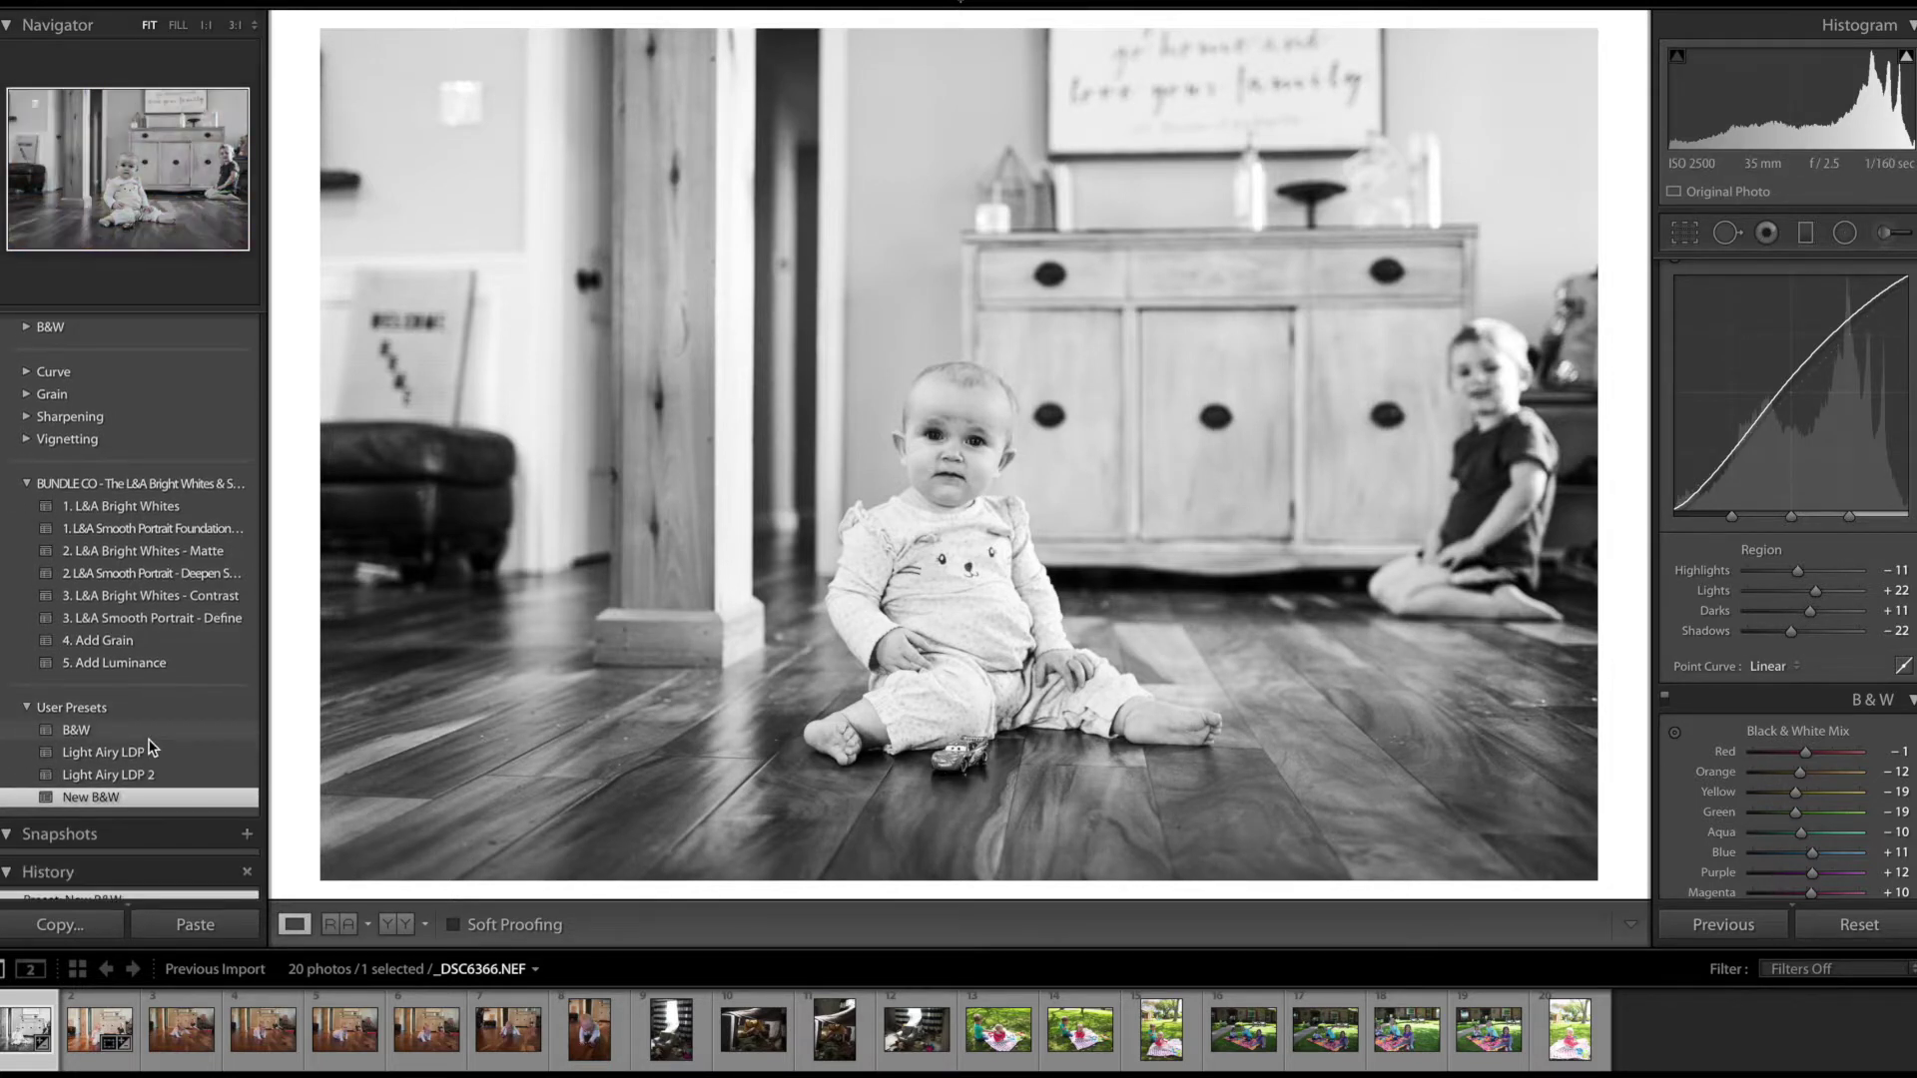
{"action": "scroll", "coordinate": [180, 820], "scroll_direction": "down", "scroll_amount": 2}
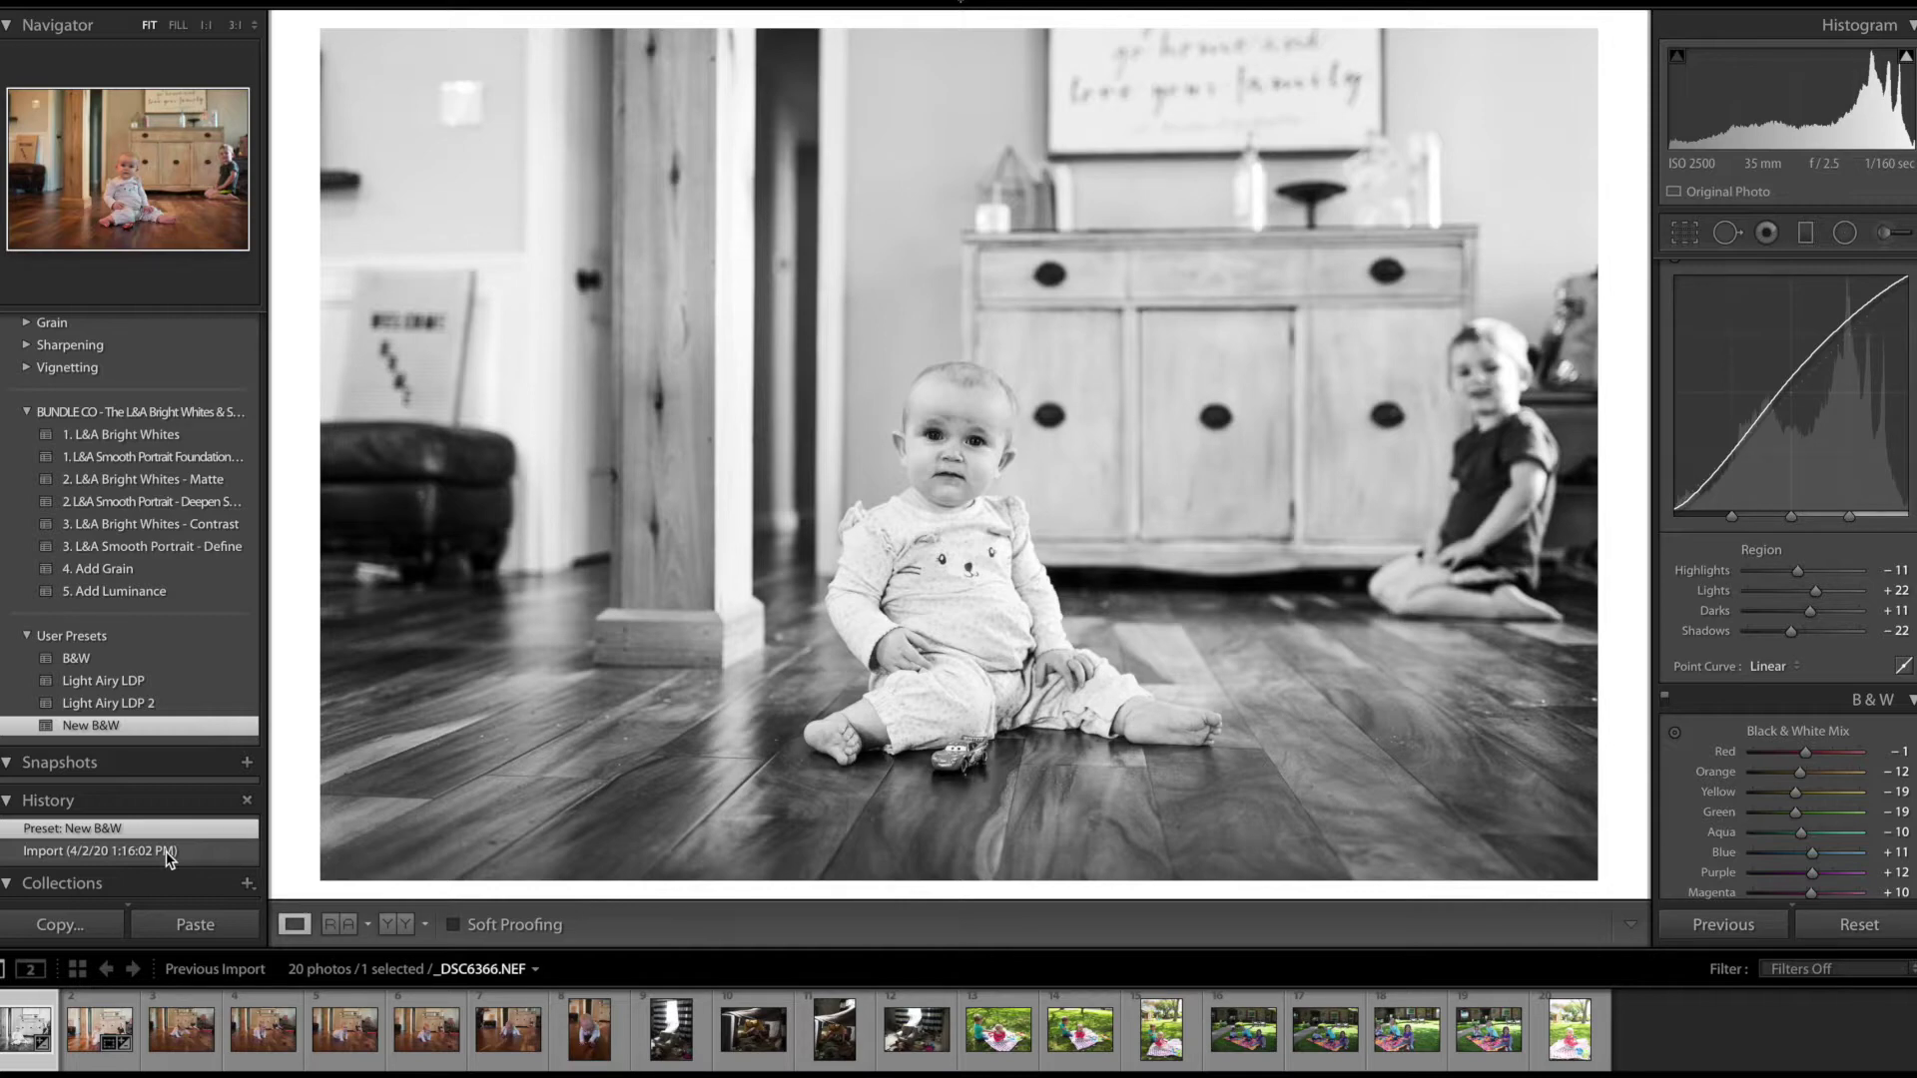
{"action": "left_click", "coordinate": [168, 854]}
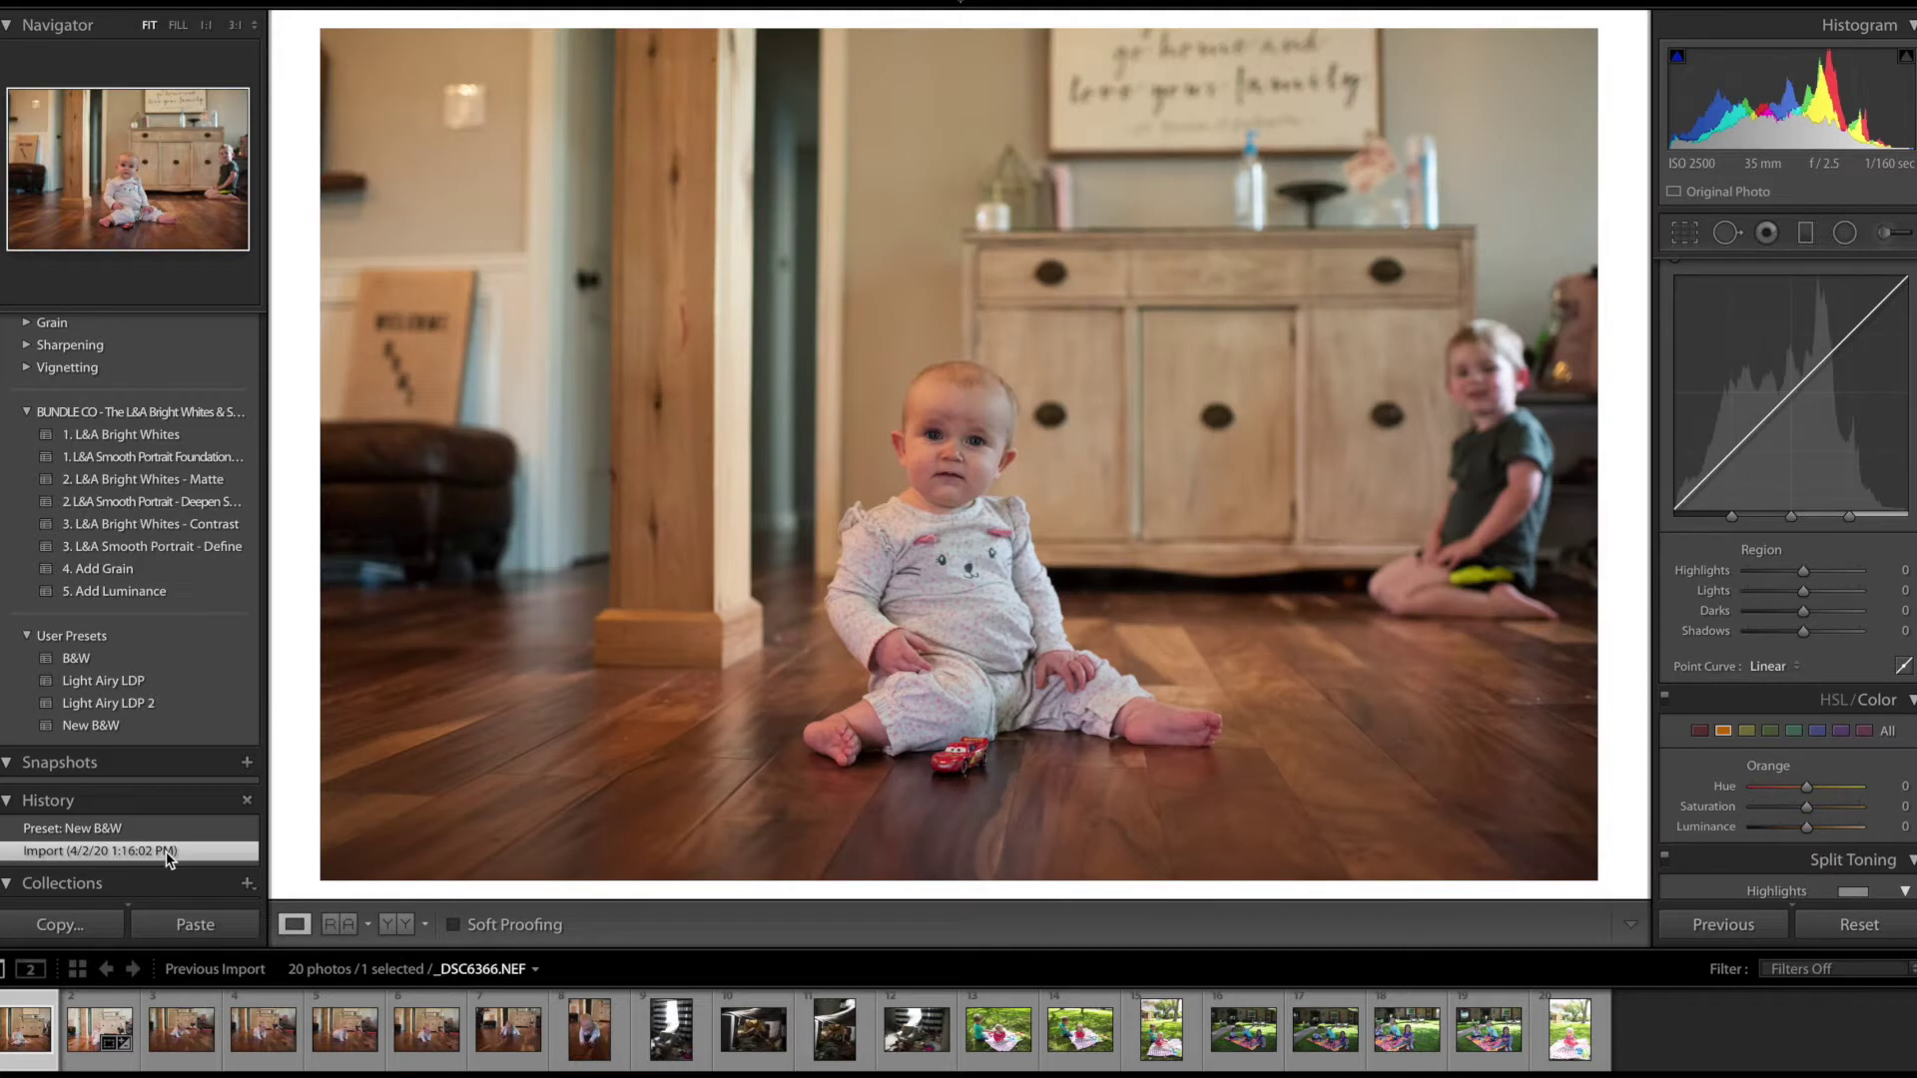
{"action": "key", "text": "F1"}
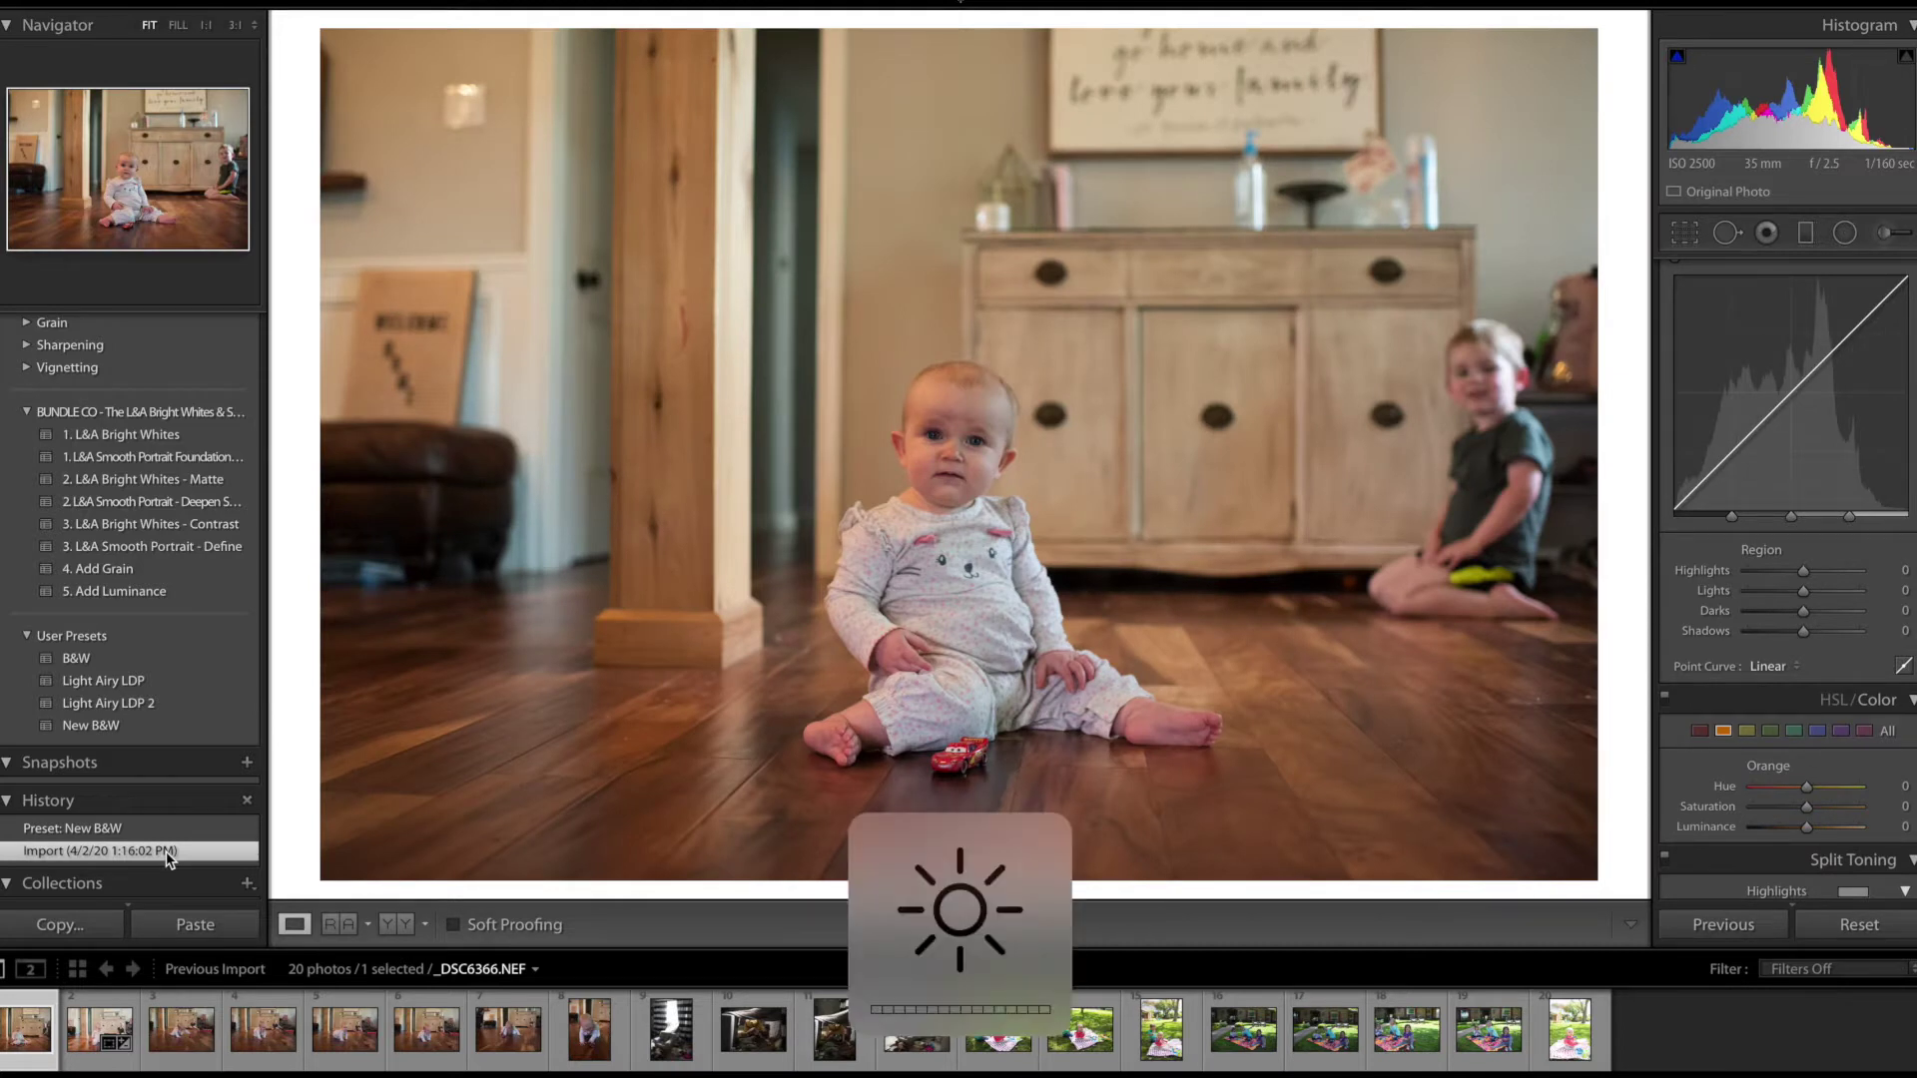
{"action": "left_click", "coordinate": [160, 735]}
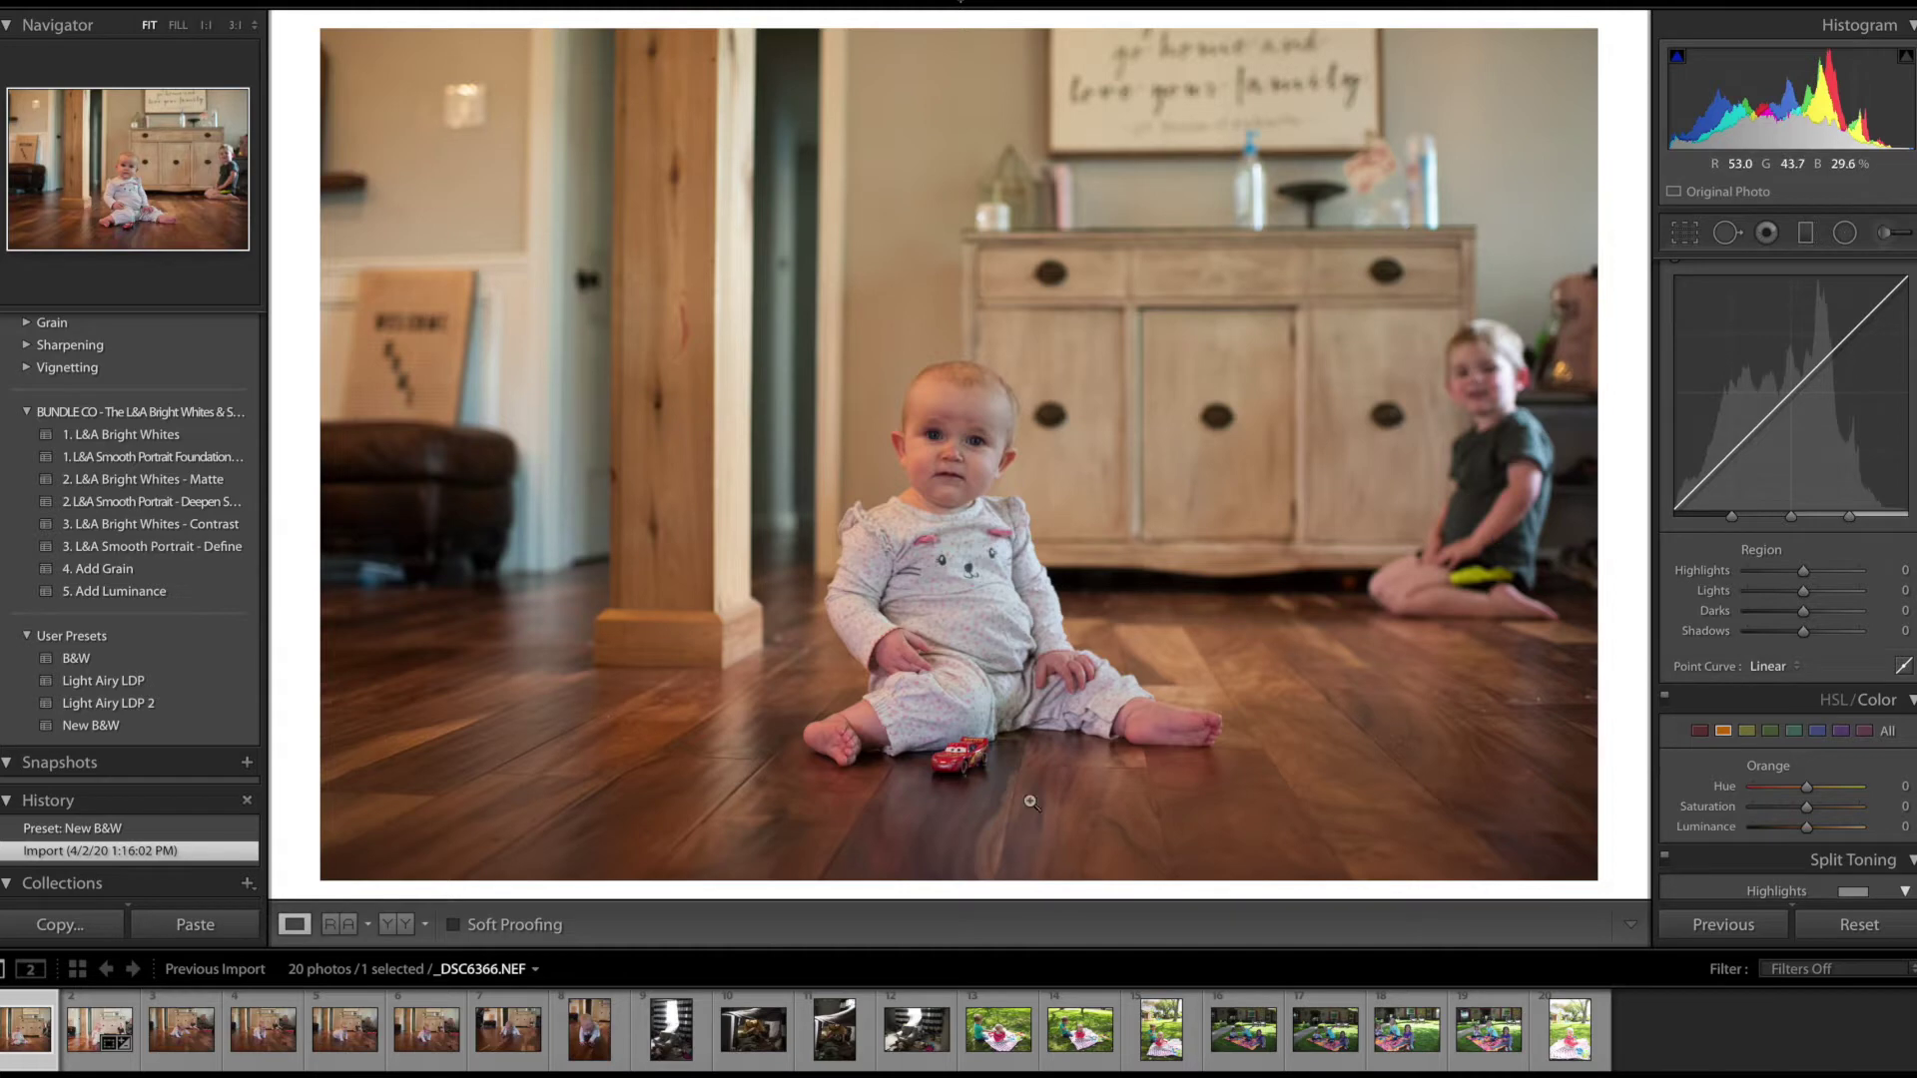
{"action": "left_click", "coordinate": [89, 726]}
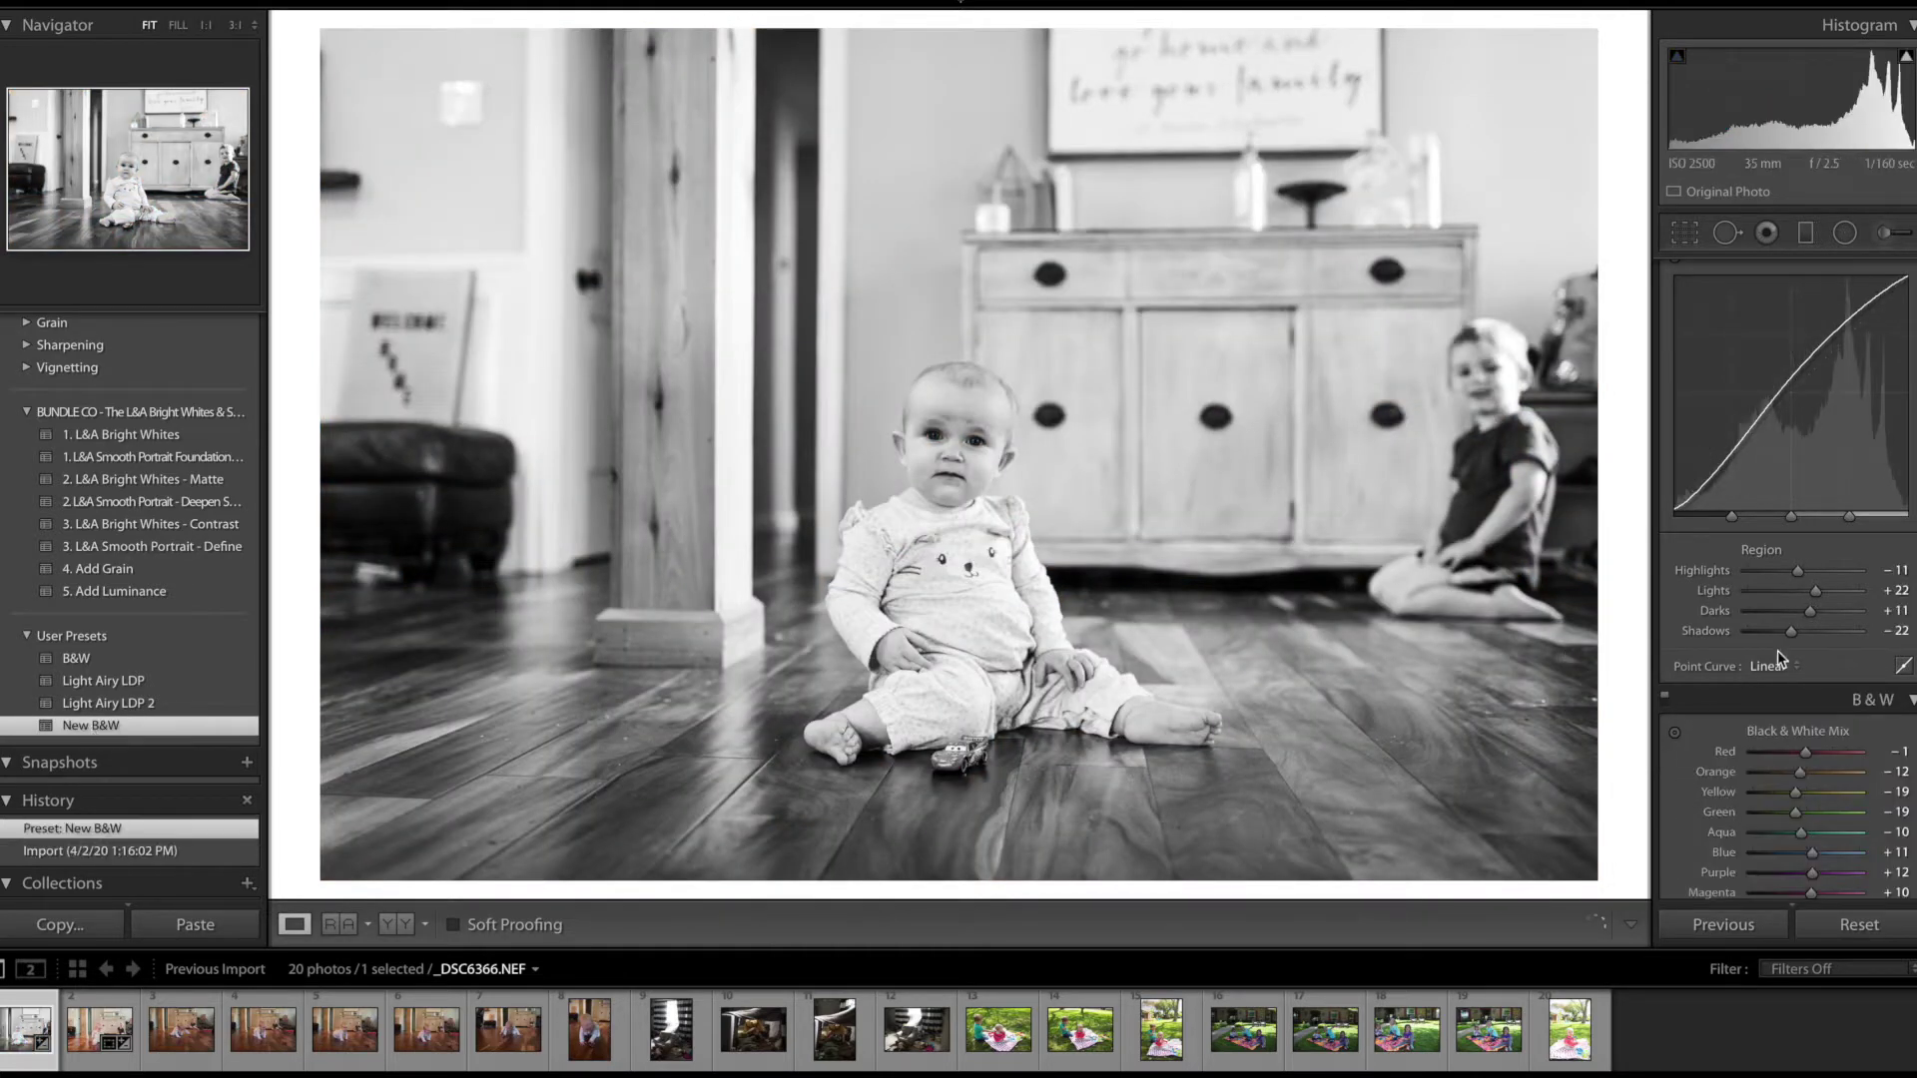
- Roll the second toy-car photo back to its Crop Angle history state and cool its temperature to 3,524
{"action": "left_click", "coordinate": [99, 1029]}
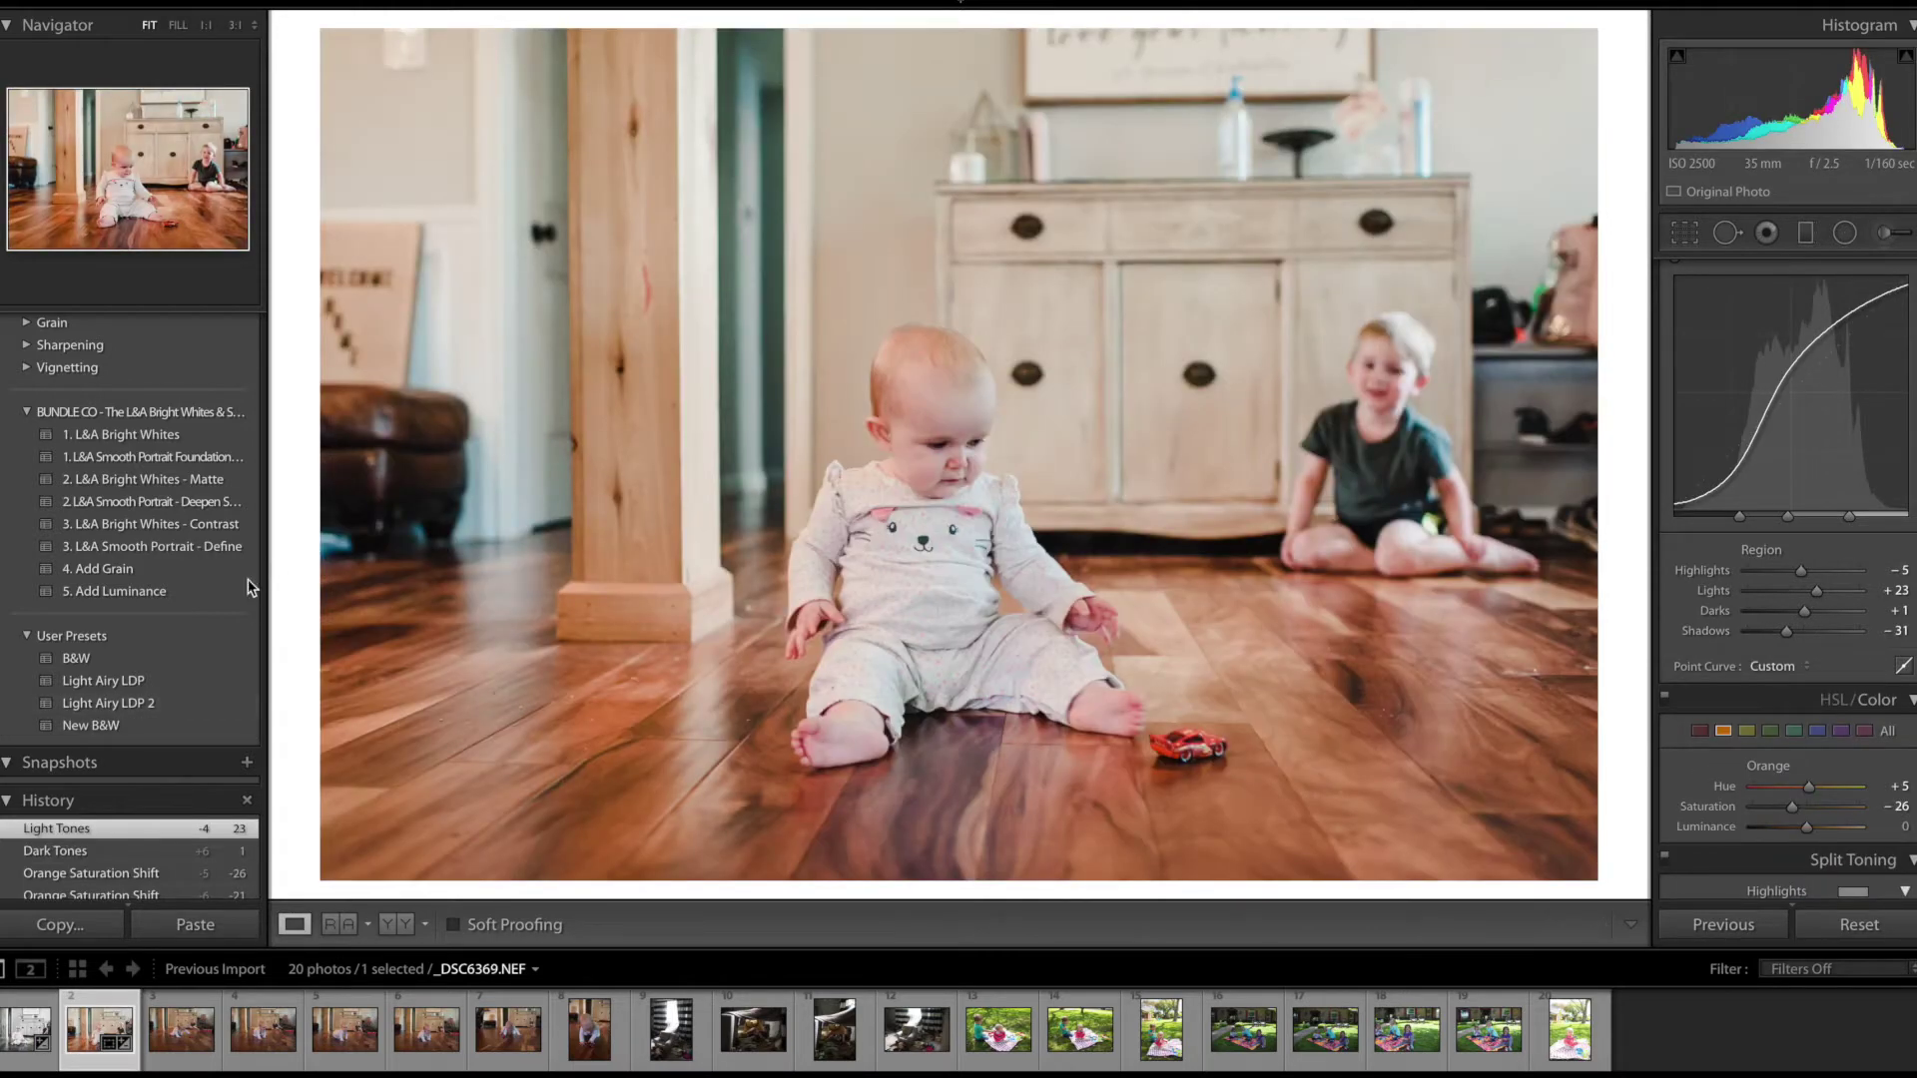
{"action": "scroll", "coordinate": [160, 836], "scroll_direction": "down", "scroll_amount": 3}
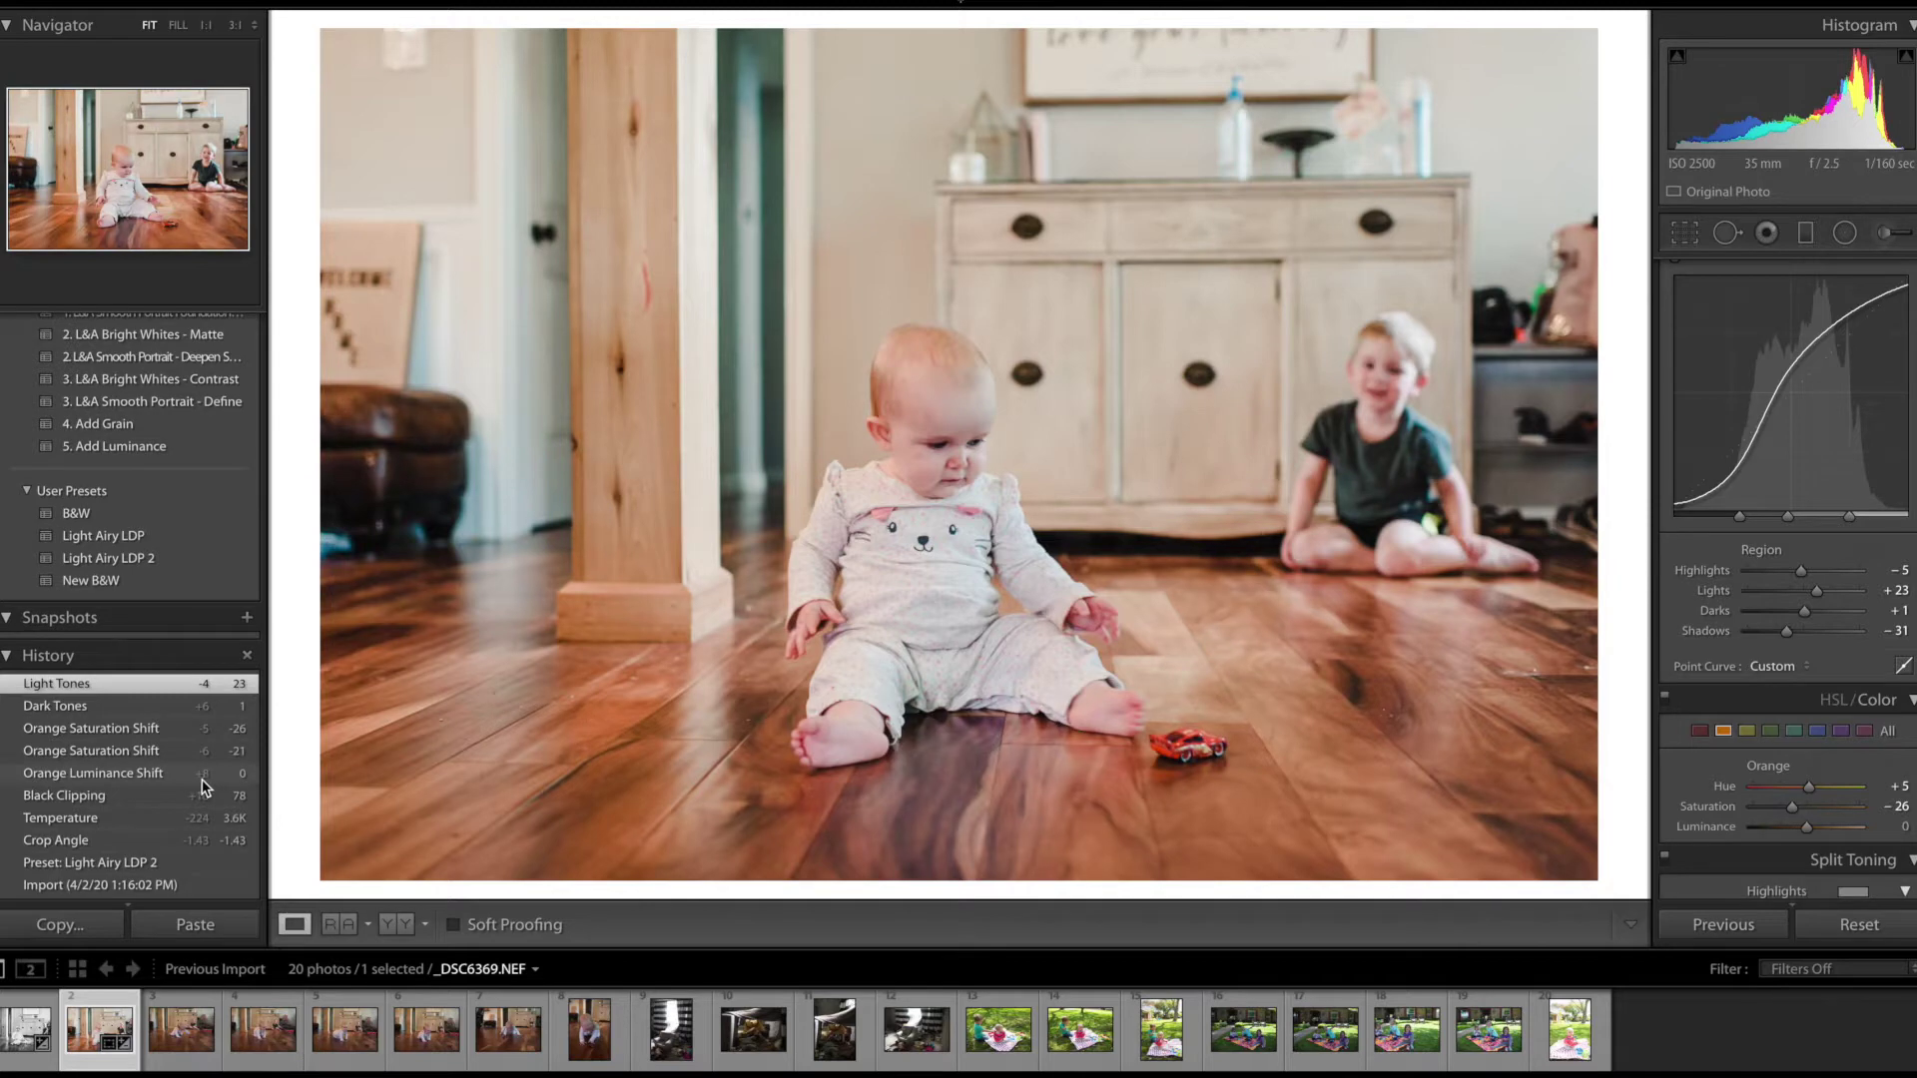
{"action": "left_click", "coordinate": [117, 862]}
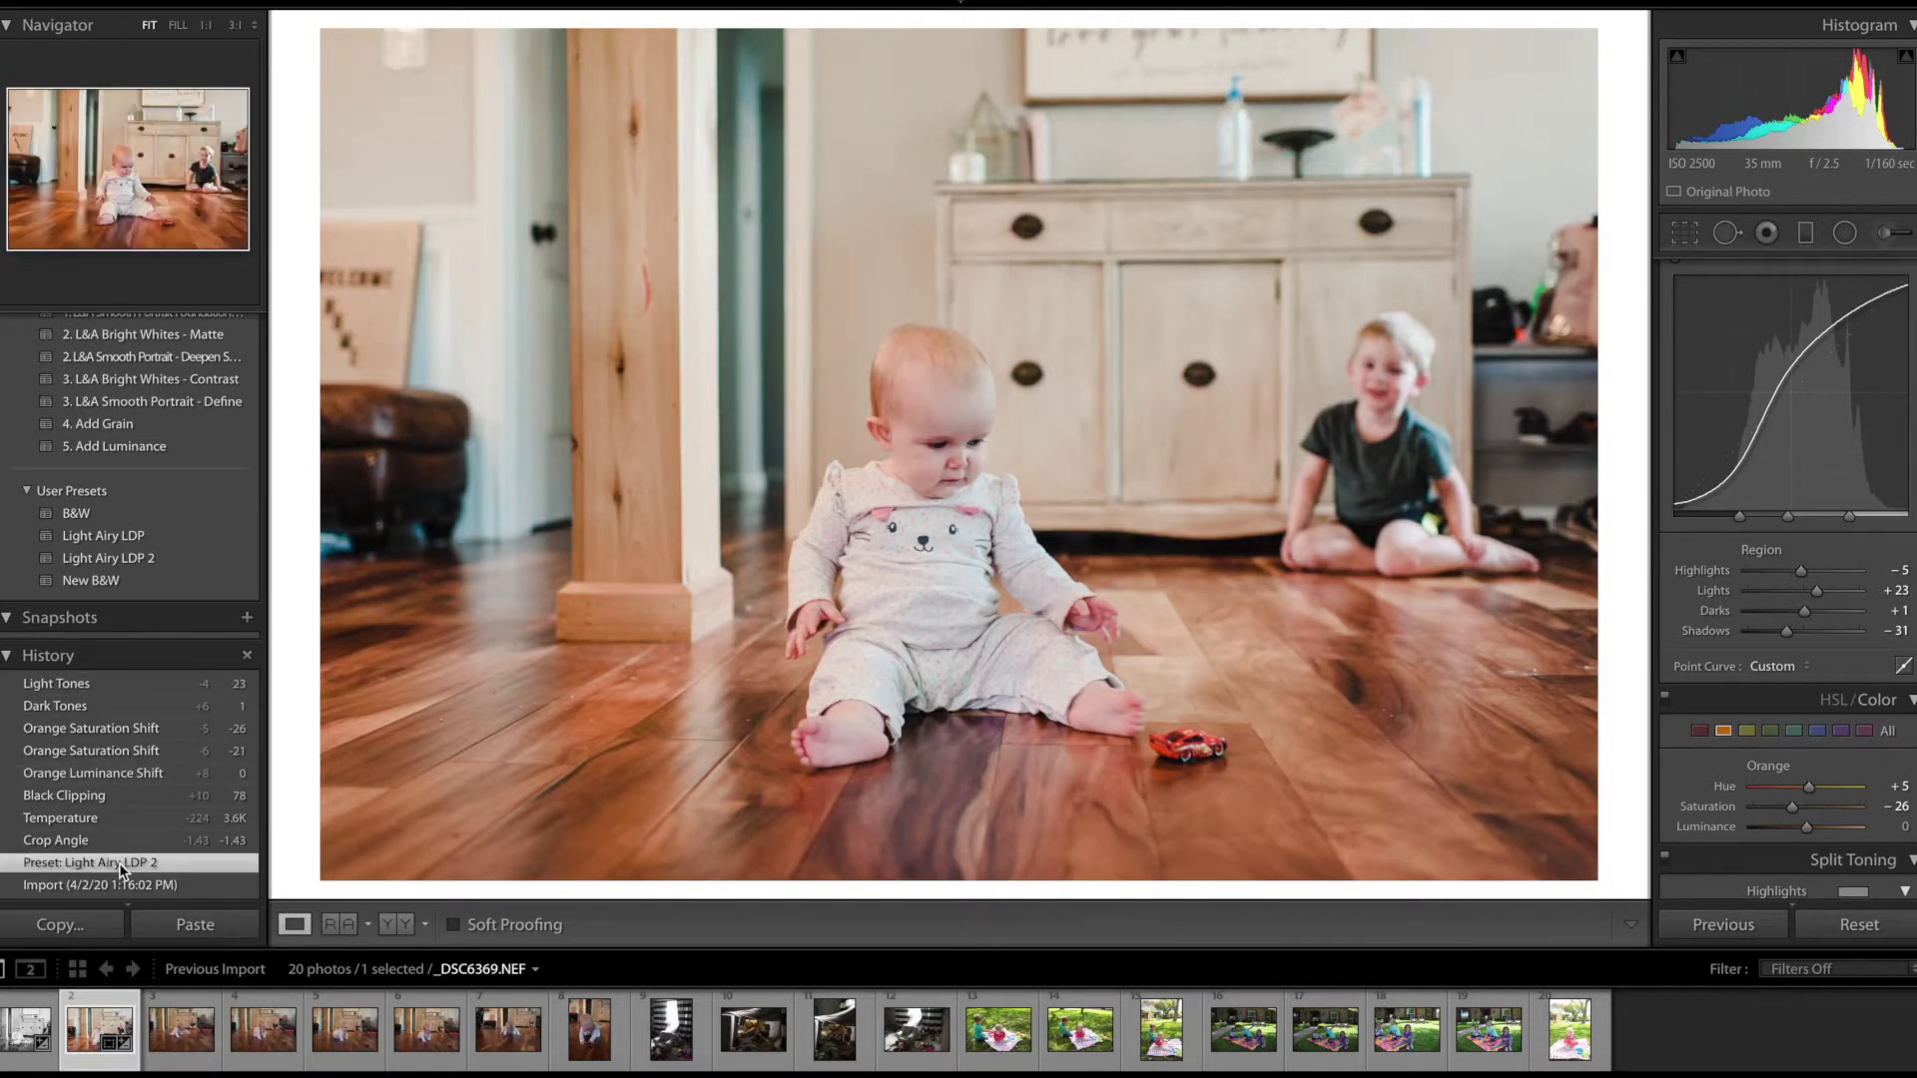
{"action": "left_click", "coordinate": [100, 841]}
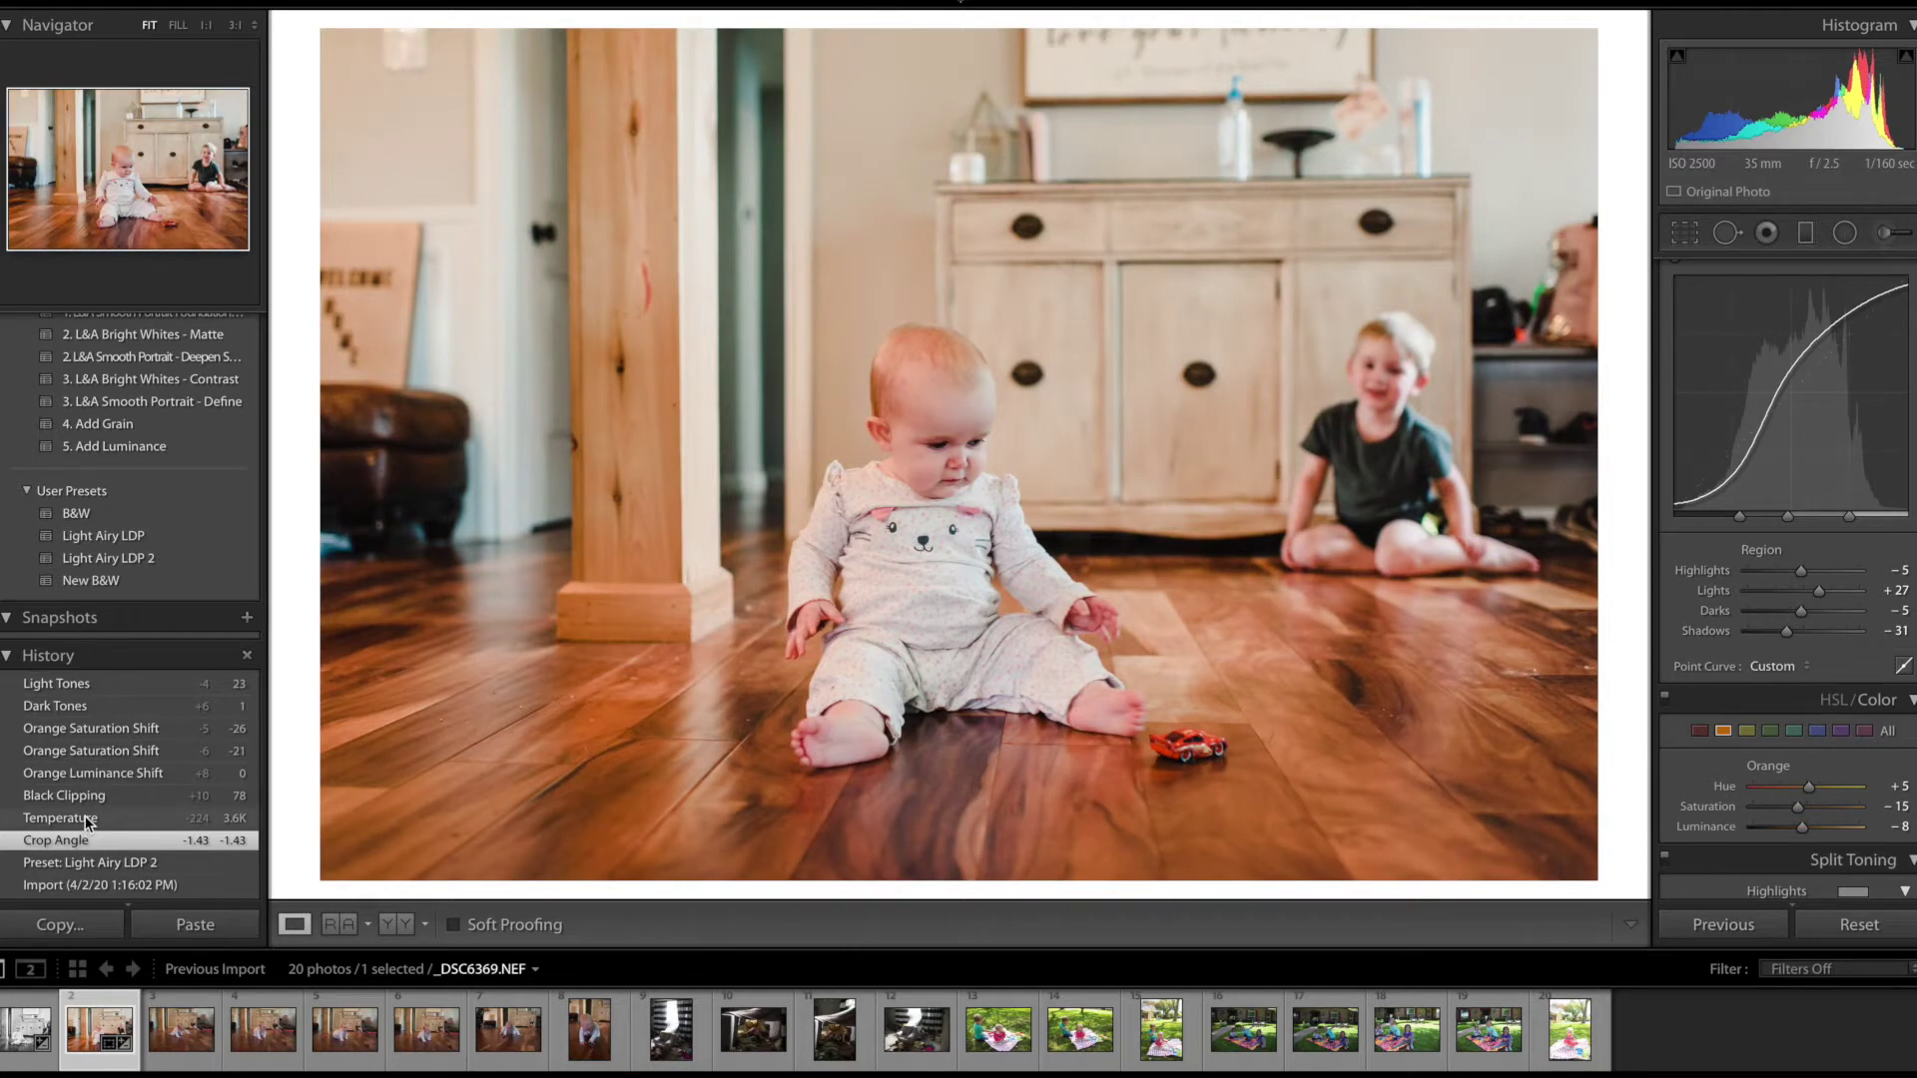
{"action": "scroll", "coordinate": [1835, 460], "scroll_direction": "up", "scroll_amount": 10}
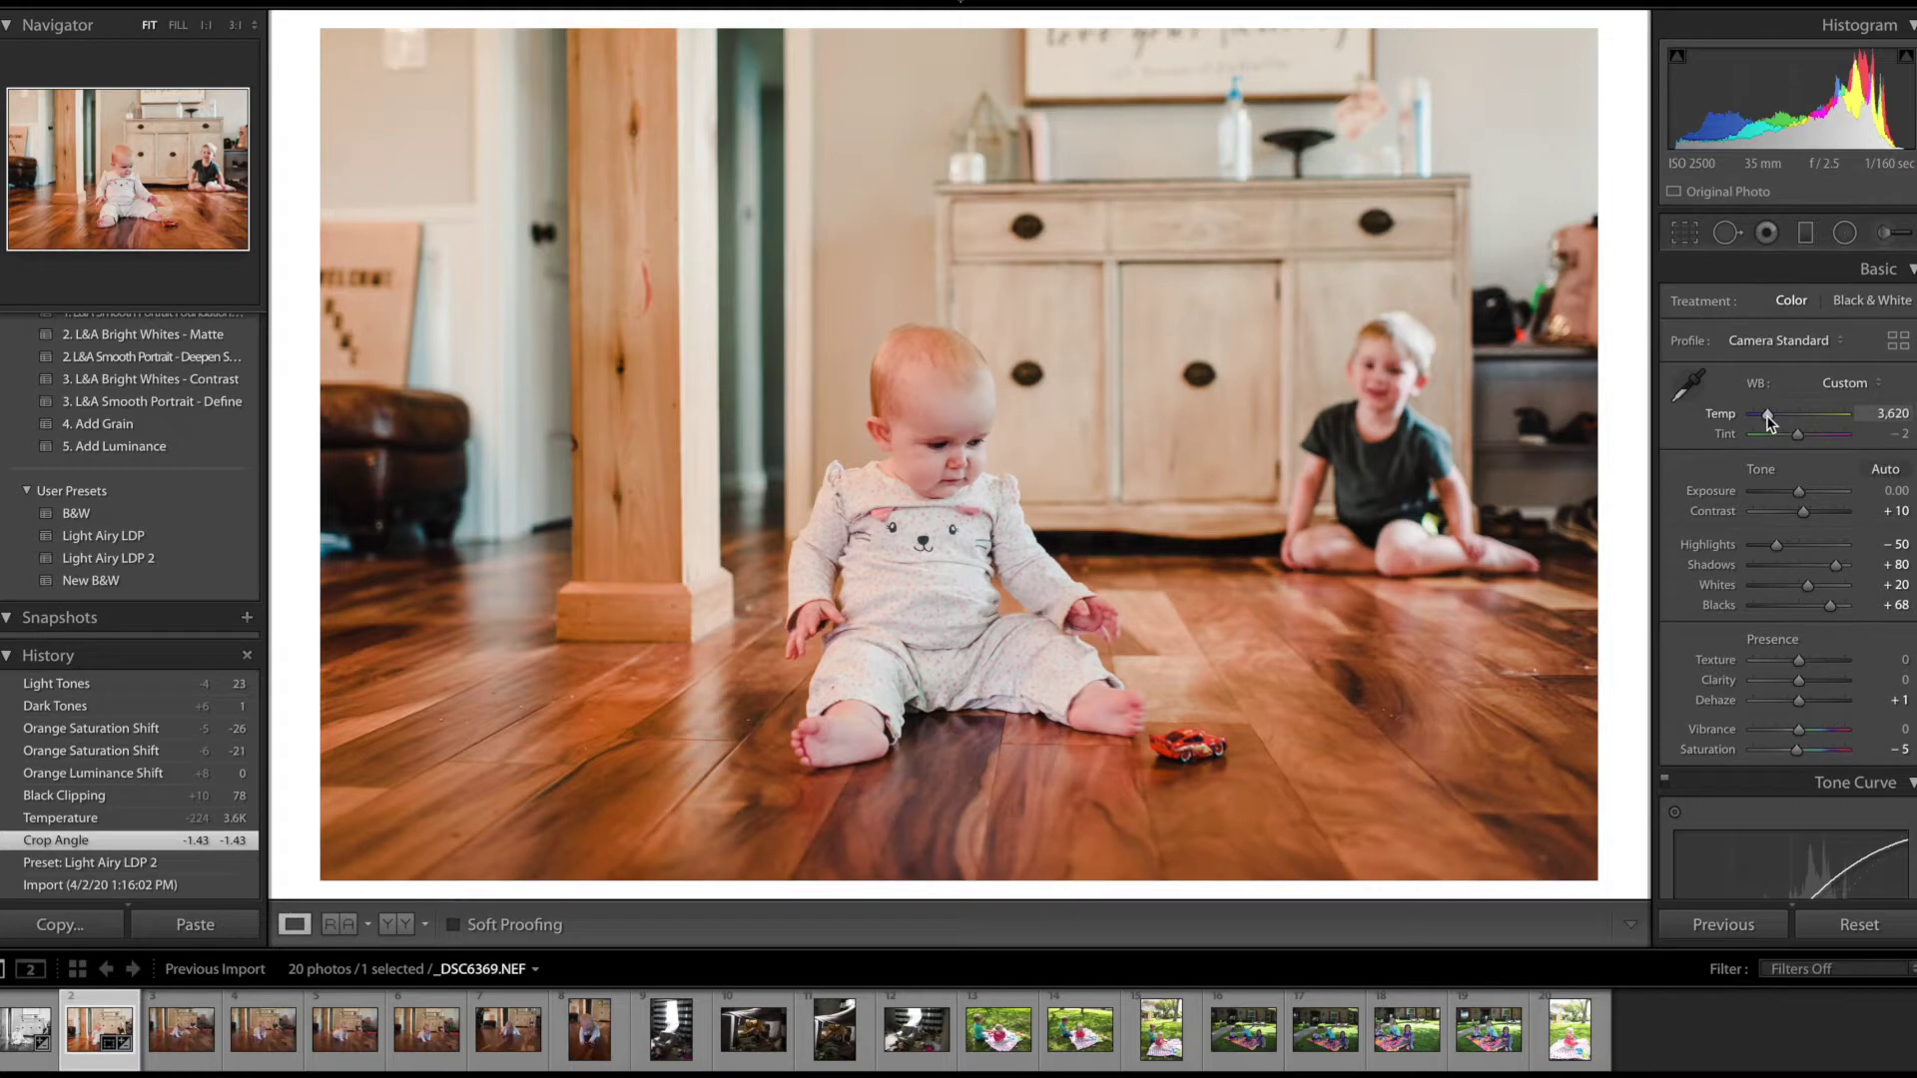
{"action": "left_click", "coordinate": [1768, 417]}
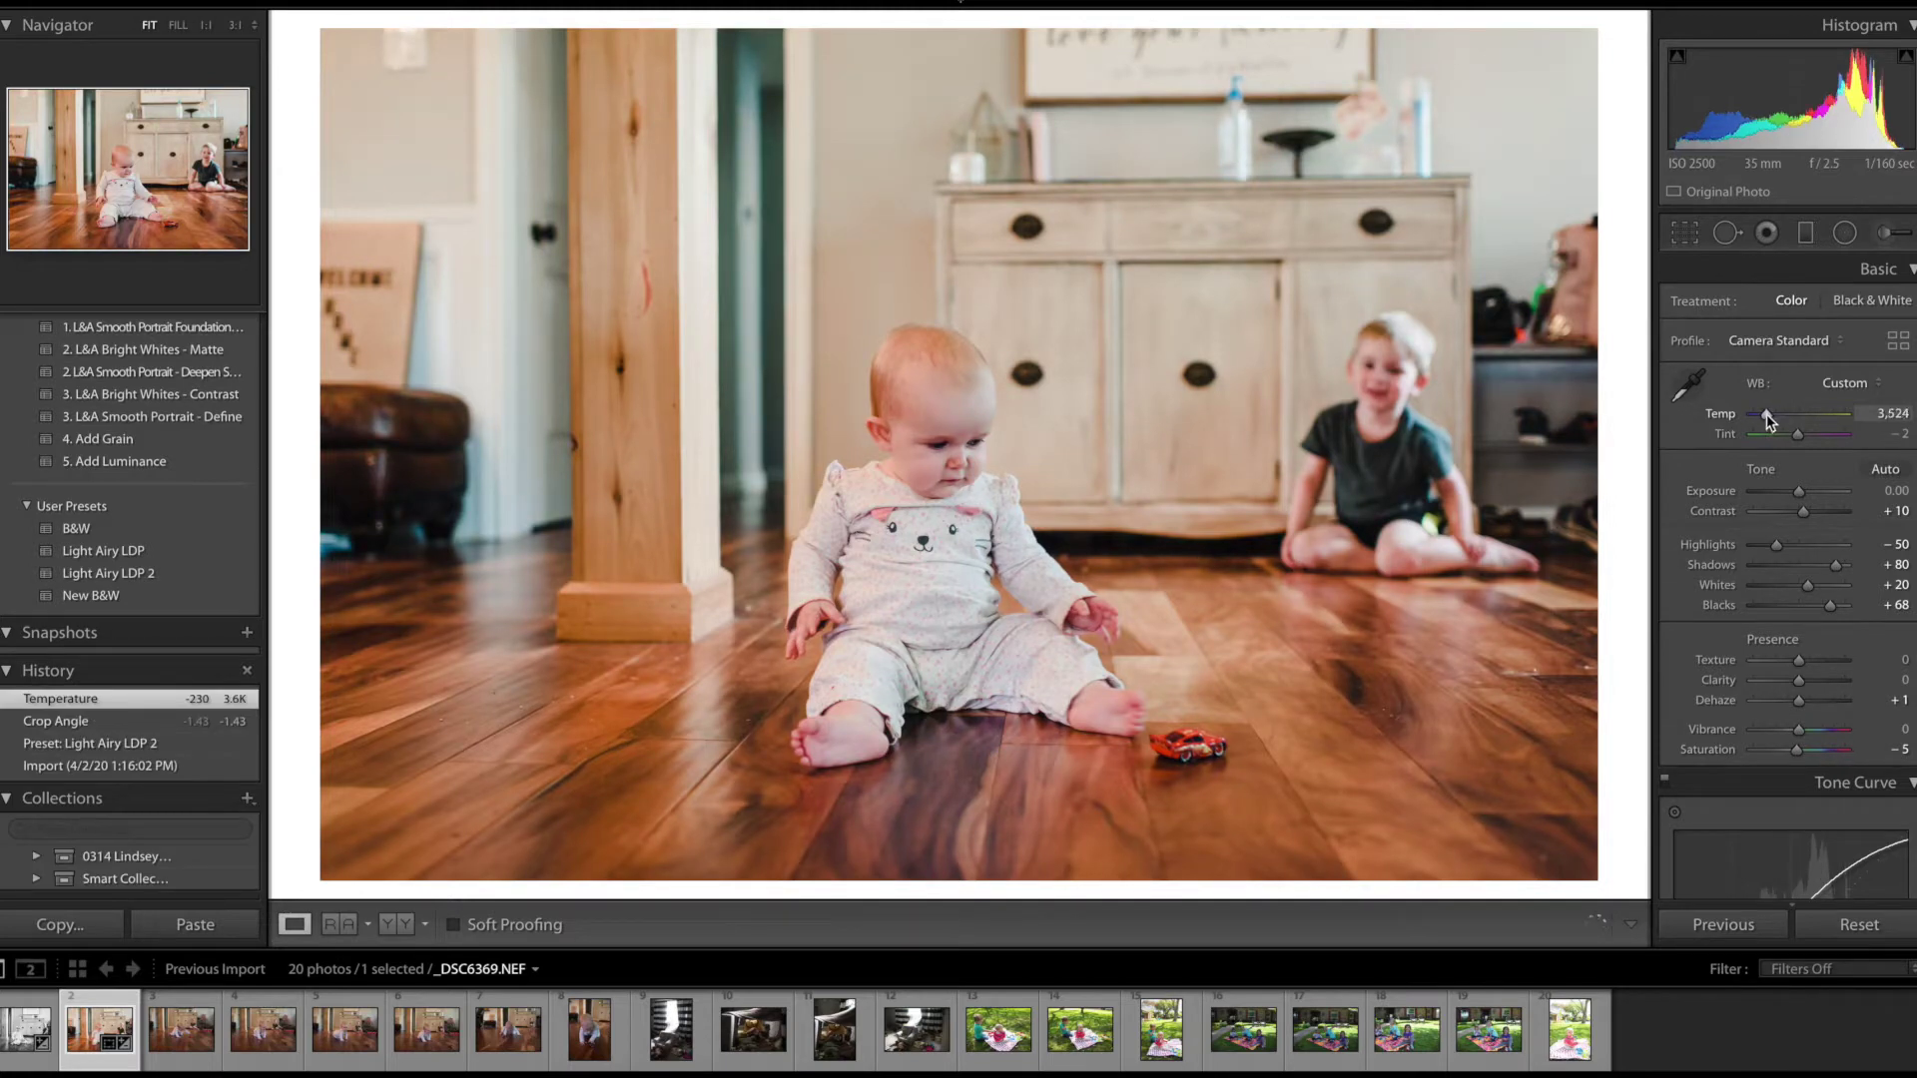
- Set the orange HSL luminance to -1 and orange saturation to -29
{"action": "scroll", "coordinate": [1813, 639], "scroll_direction": "down", "scroll_amount": 8}
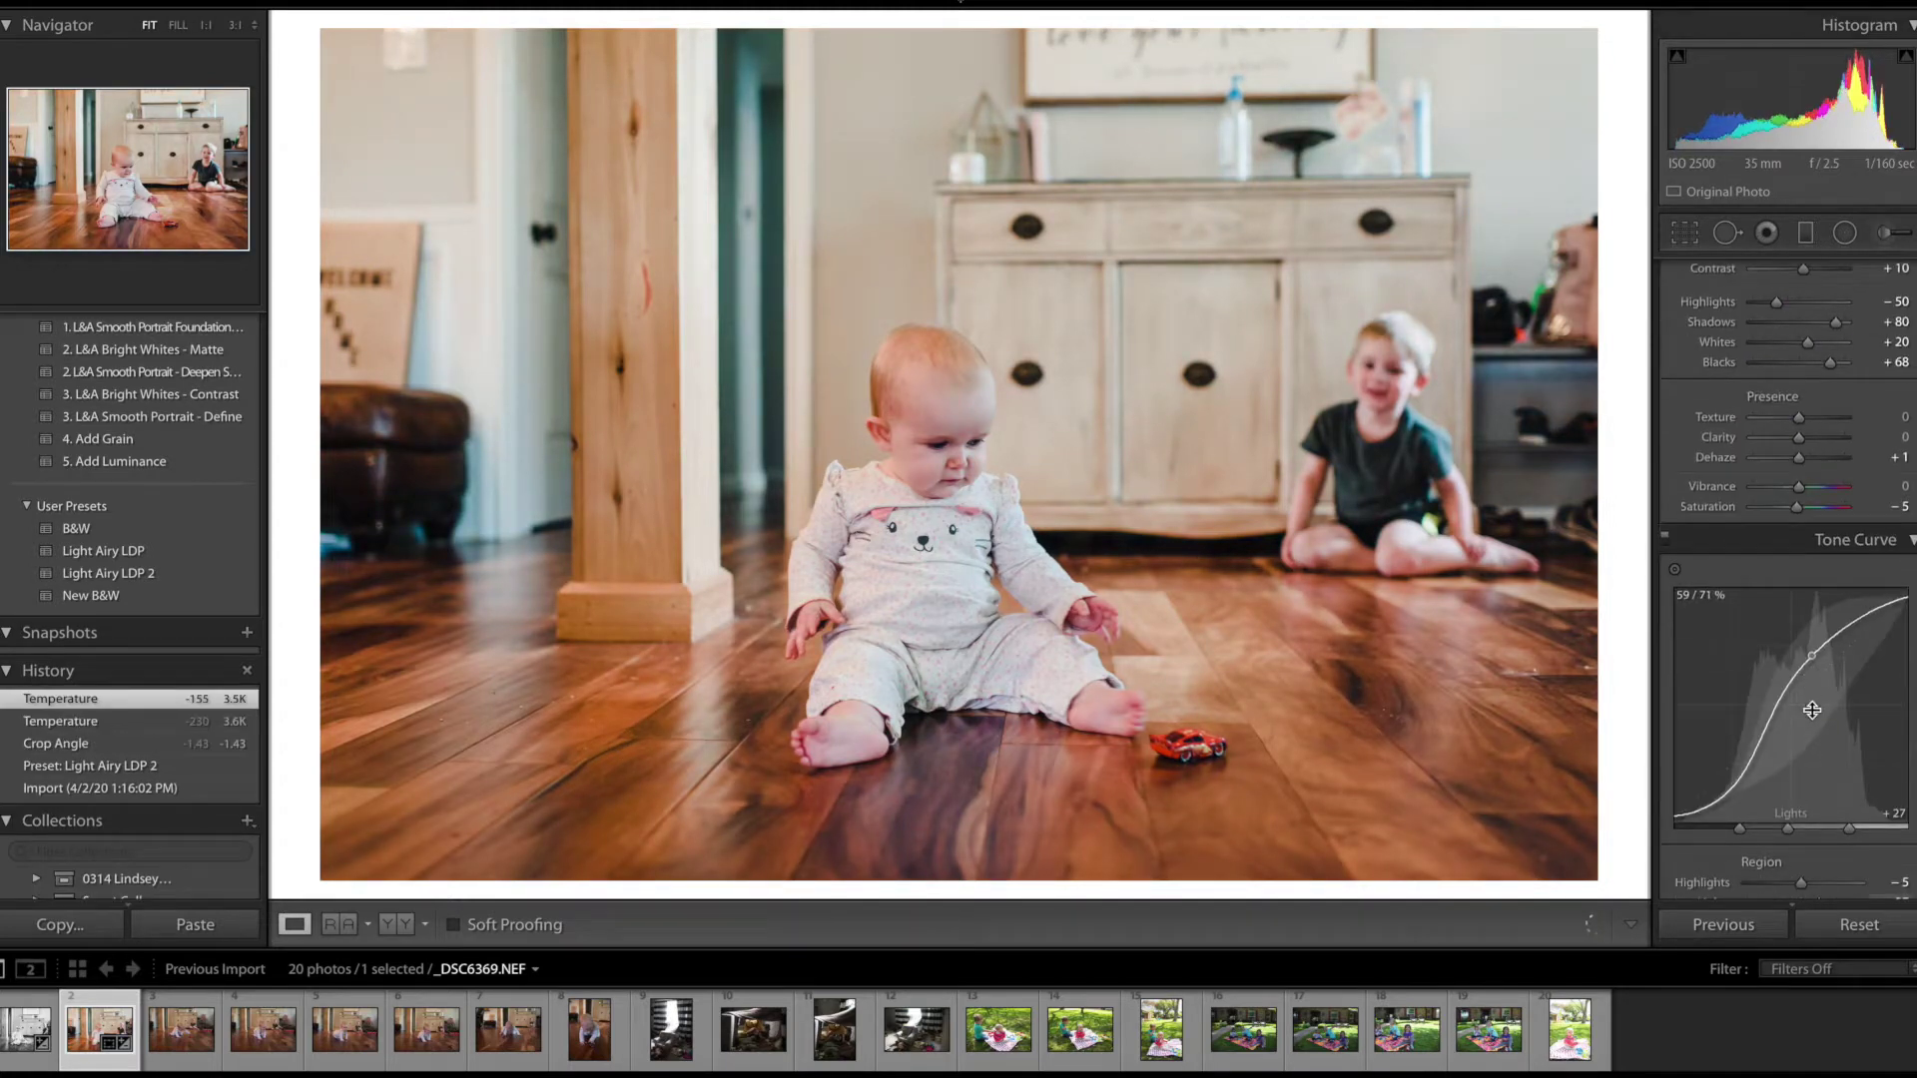
{"action": "scroll", "coordinate": [1816, 717], "scroll_direction": "down", "scroll_amount": 1}
{"action": "left_click_drag", "start_coordinate": [1807, 729], "coordinate": [1811, 729]}
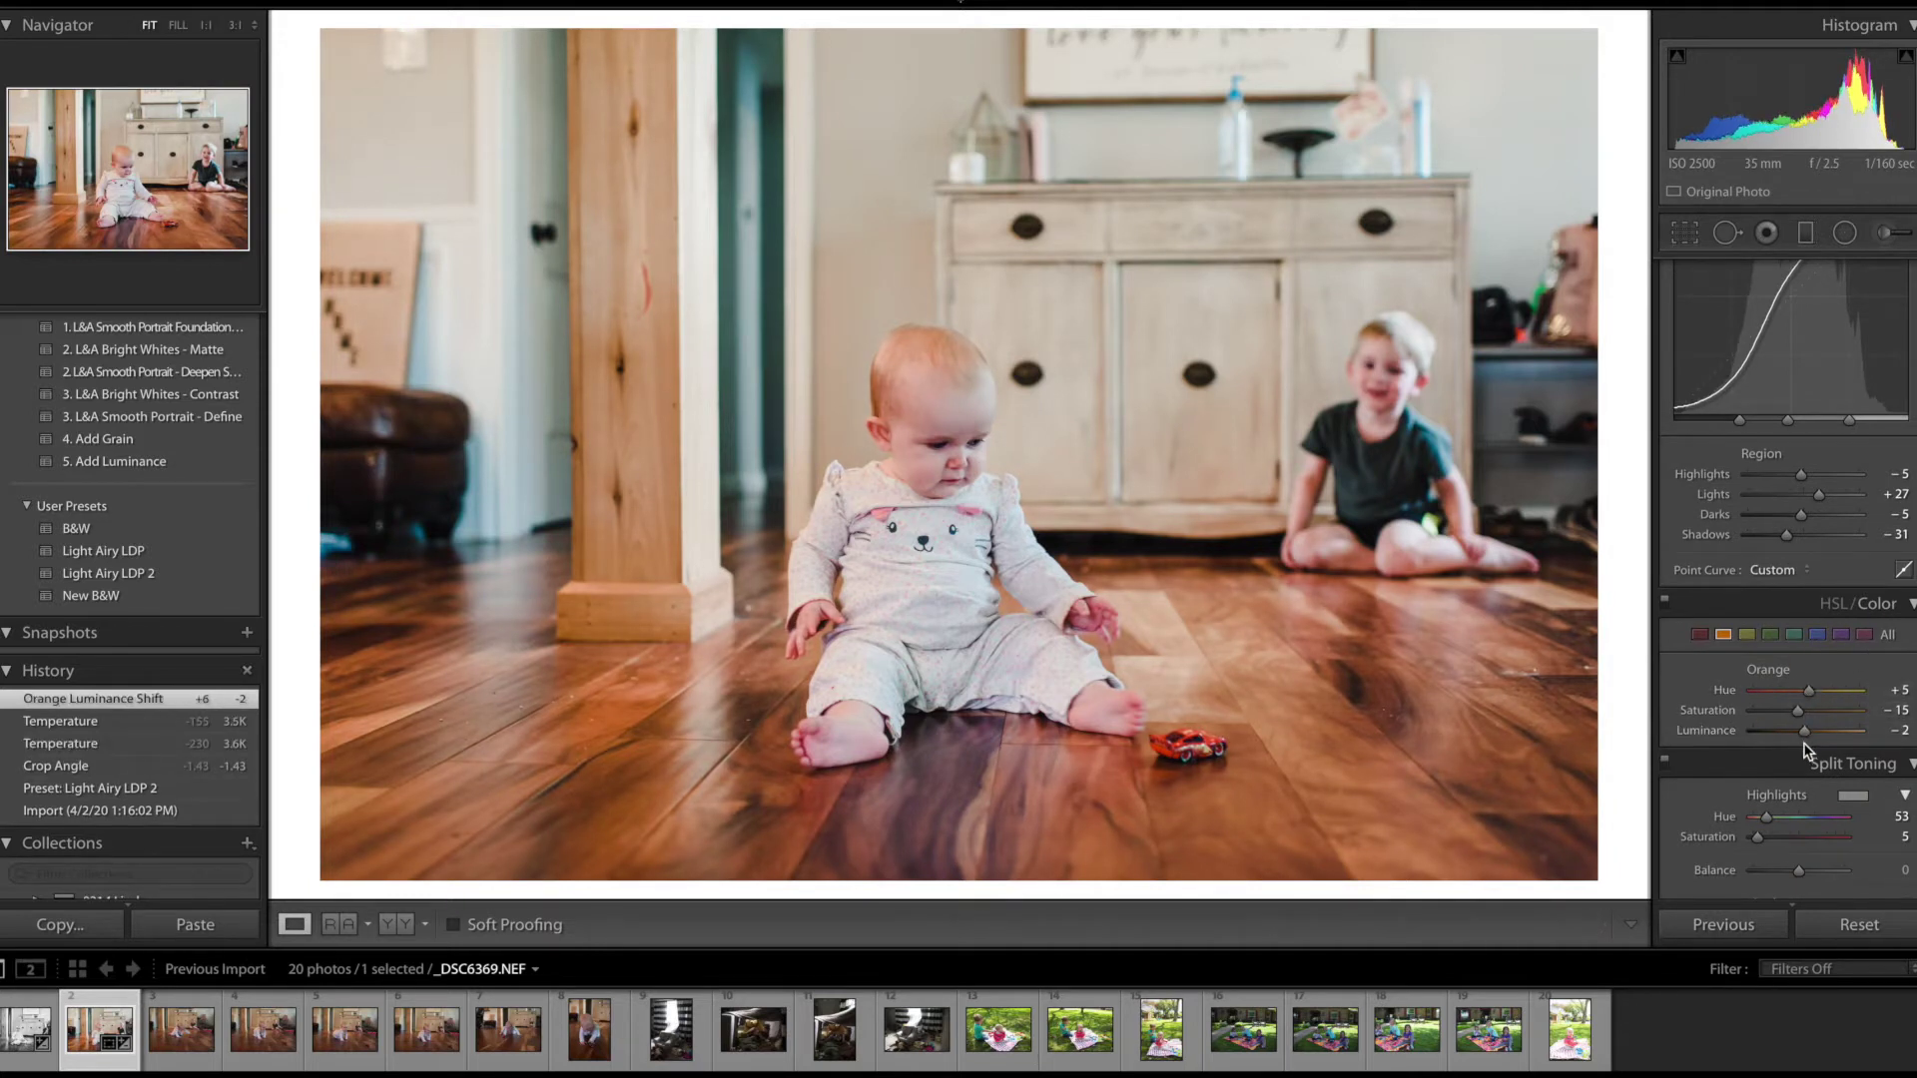
{"action": "left_click_drag", "start_coordinate": [1805, 735], "coordinate": [1740, 730]}
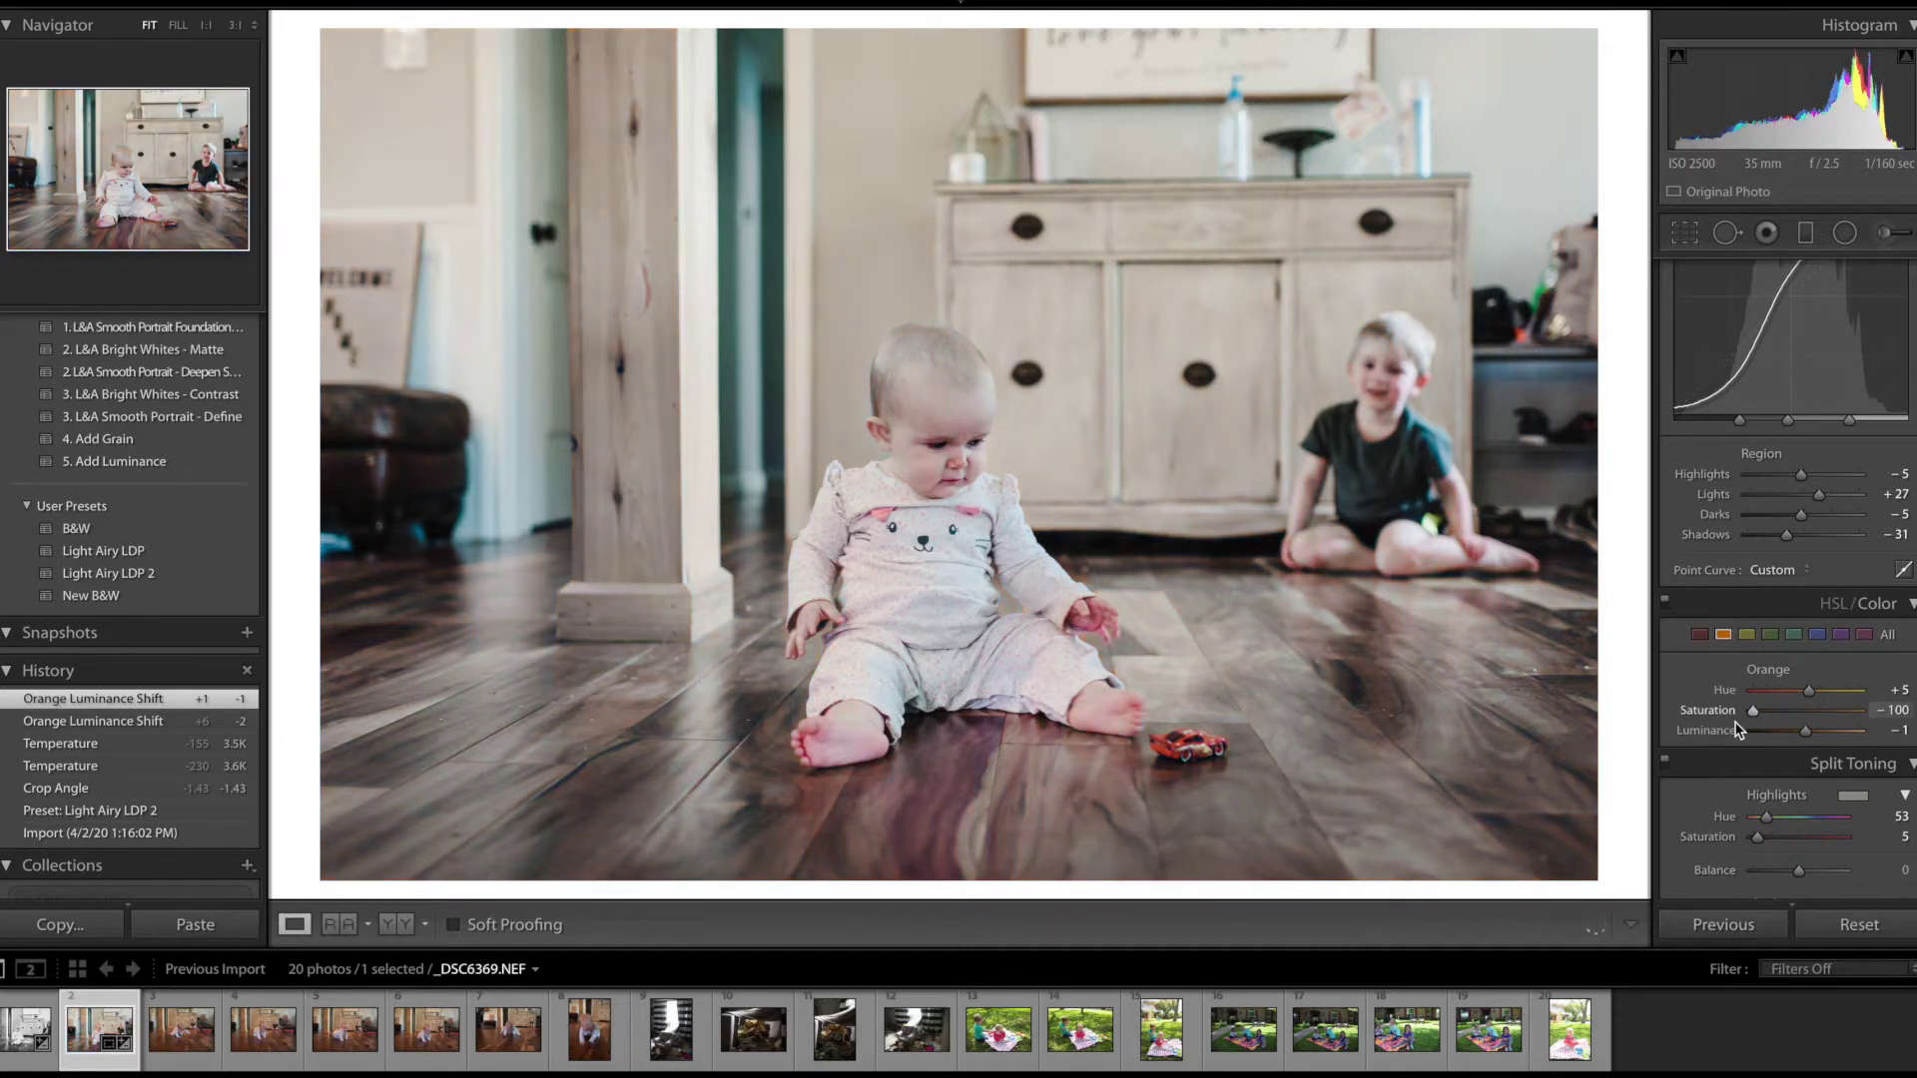
{"action": "left_click_drag", "start_coordinate": [1739, 730], "coordinate": [1795, 728]}
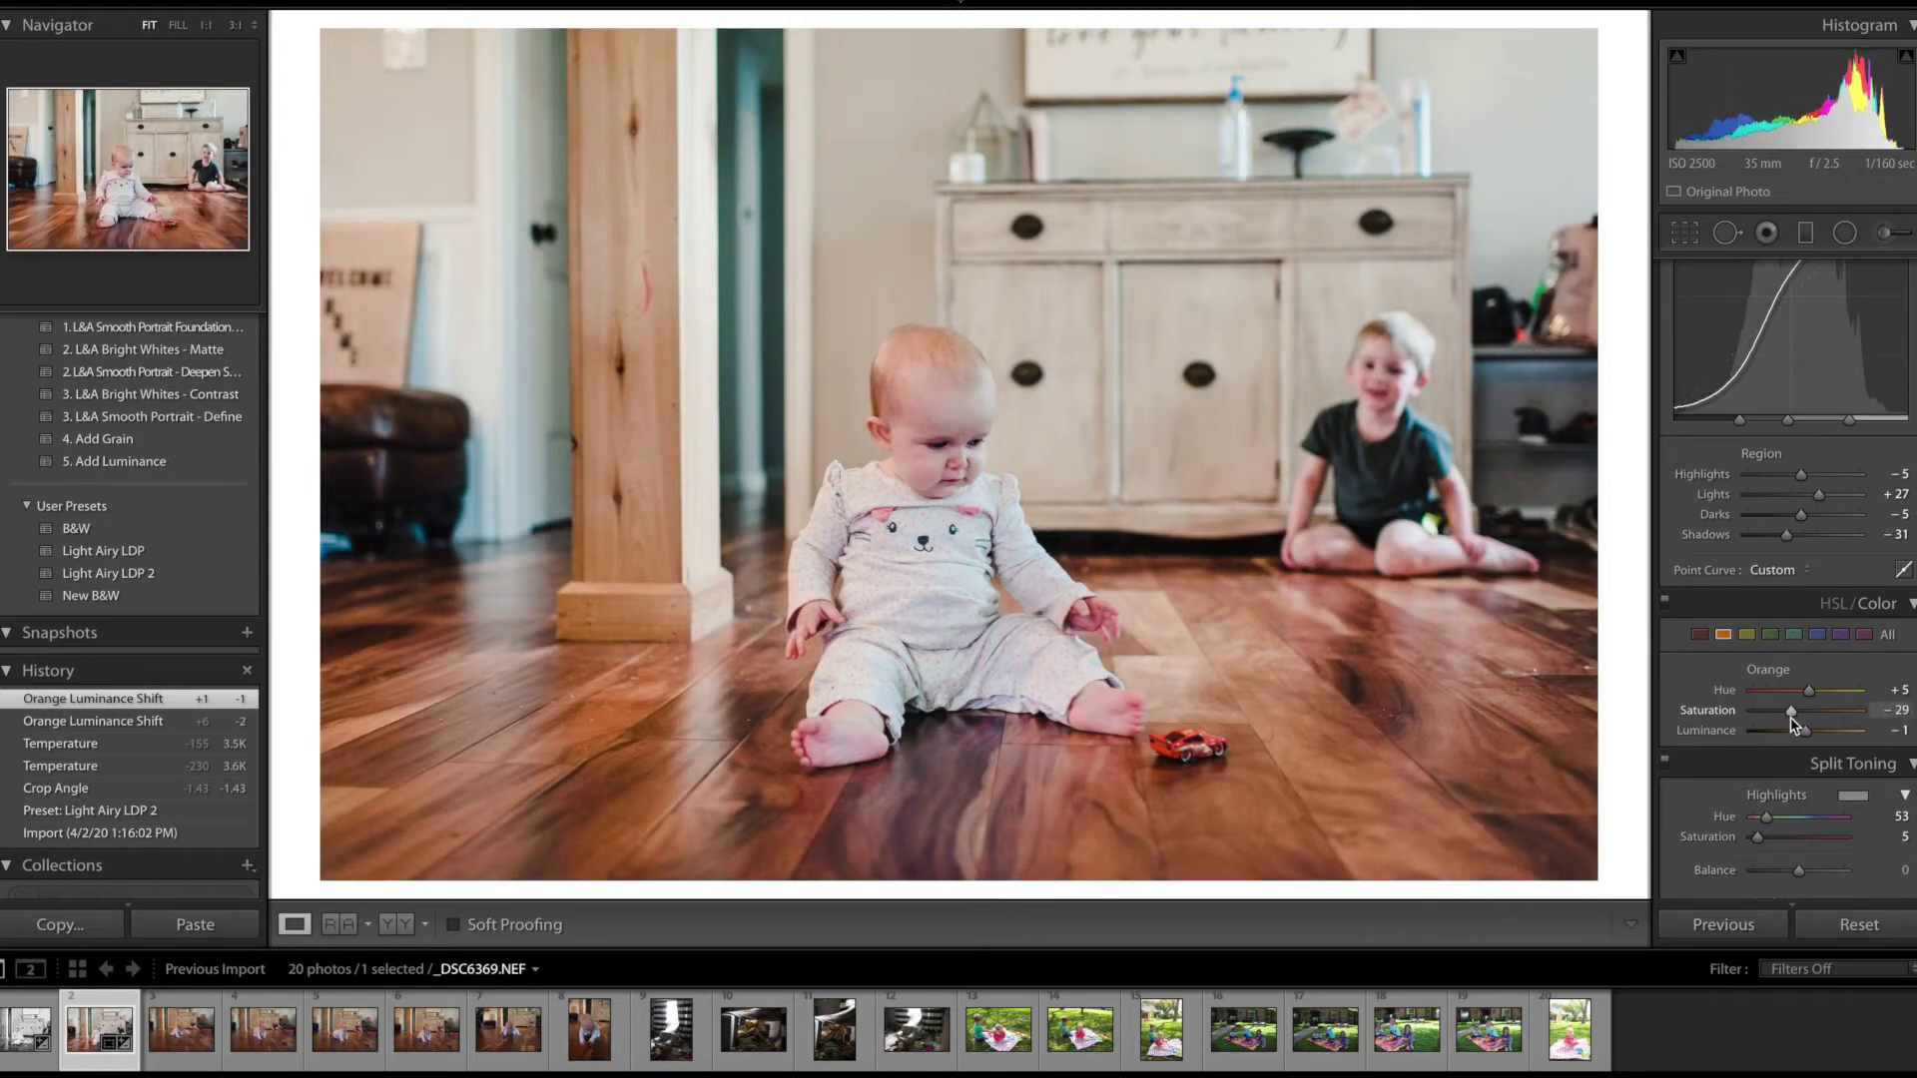
{"action": "left_click_drag", "start_coordinate": [1794, 725], "coordinate": [1793, 726]}
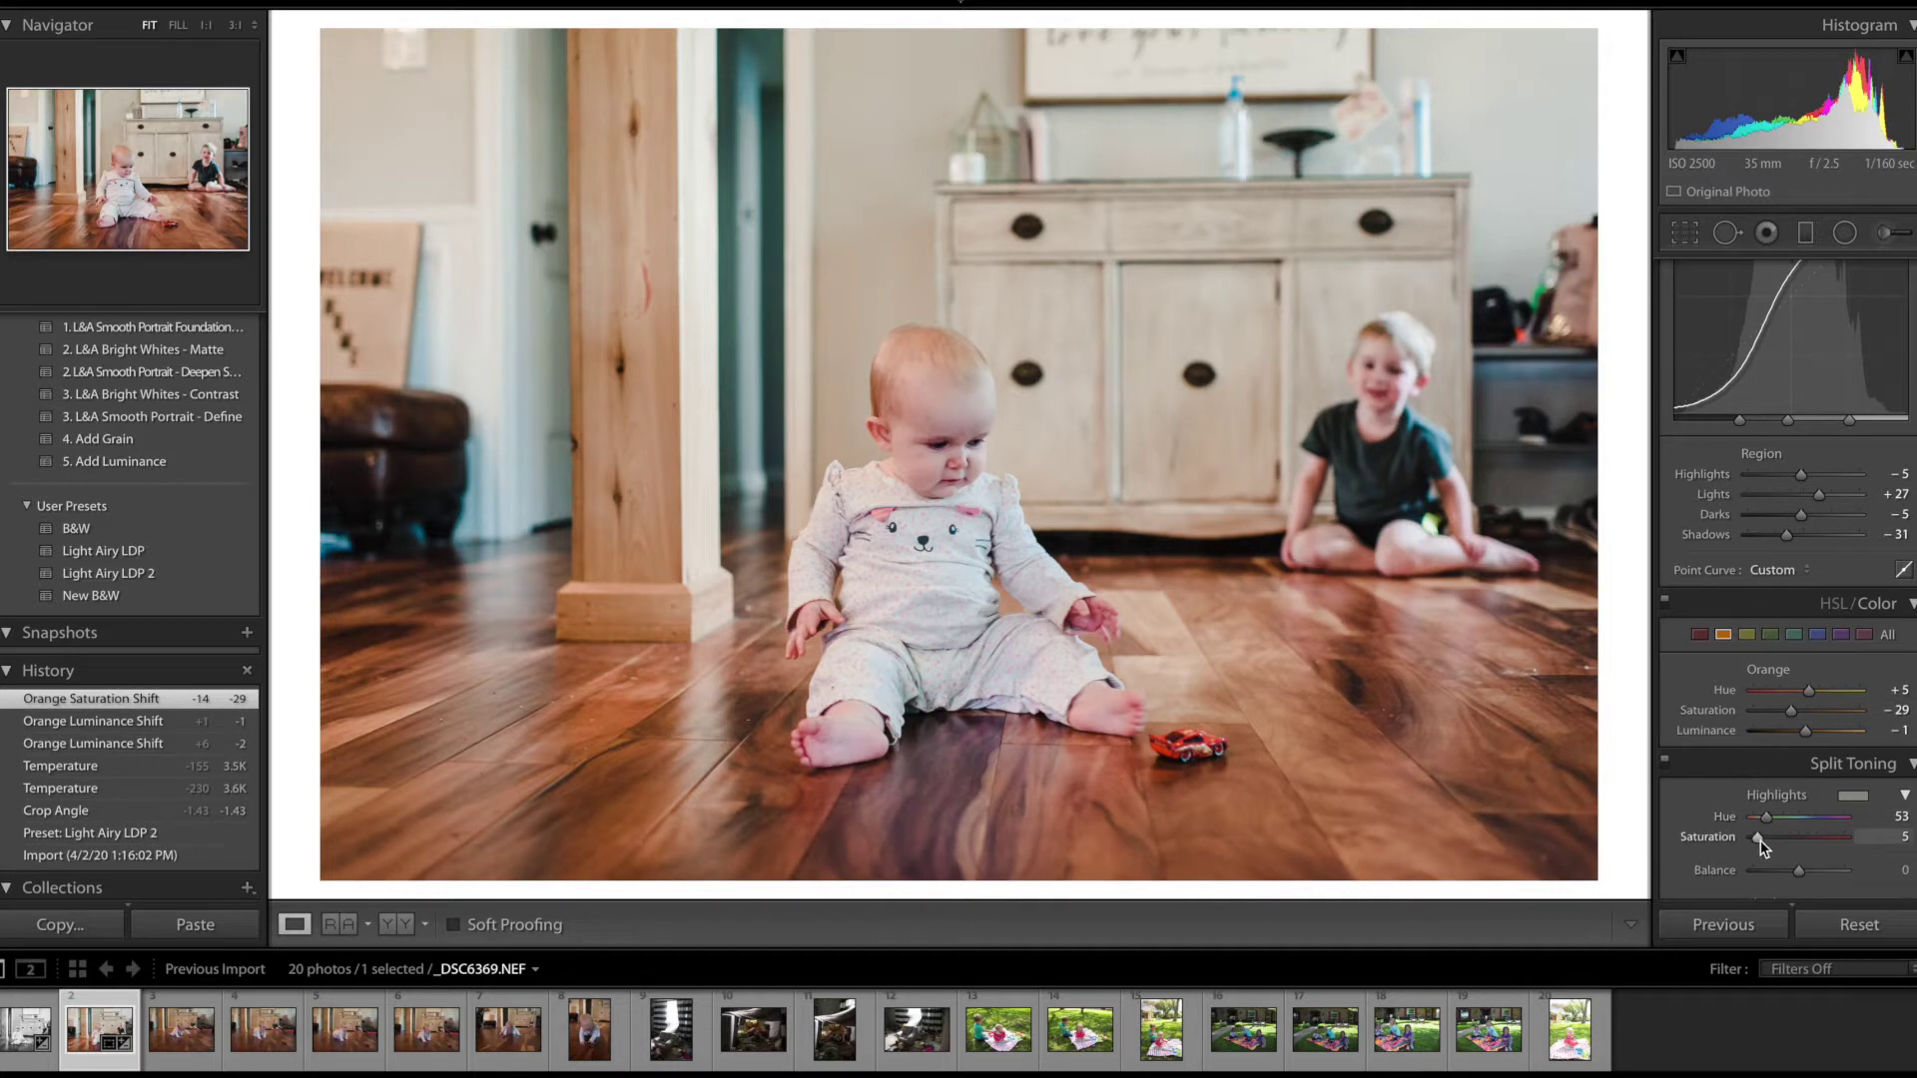
- Lower the blue HSL saturation to -45
{"action": "left_click", "coordinate": [1817, 635]}
{"action": "left_click_drag", "start_coordinate": [1800, 710], "coordinate": [1783, 710]}
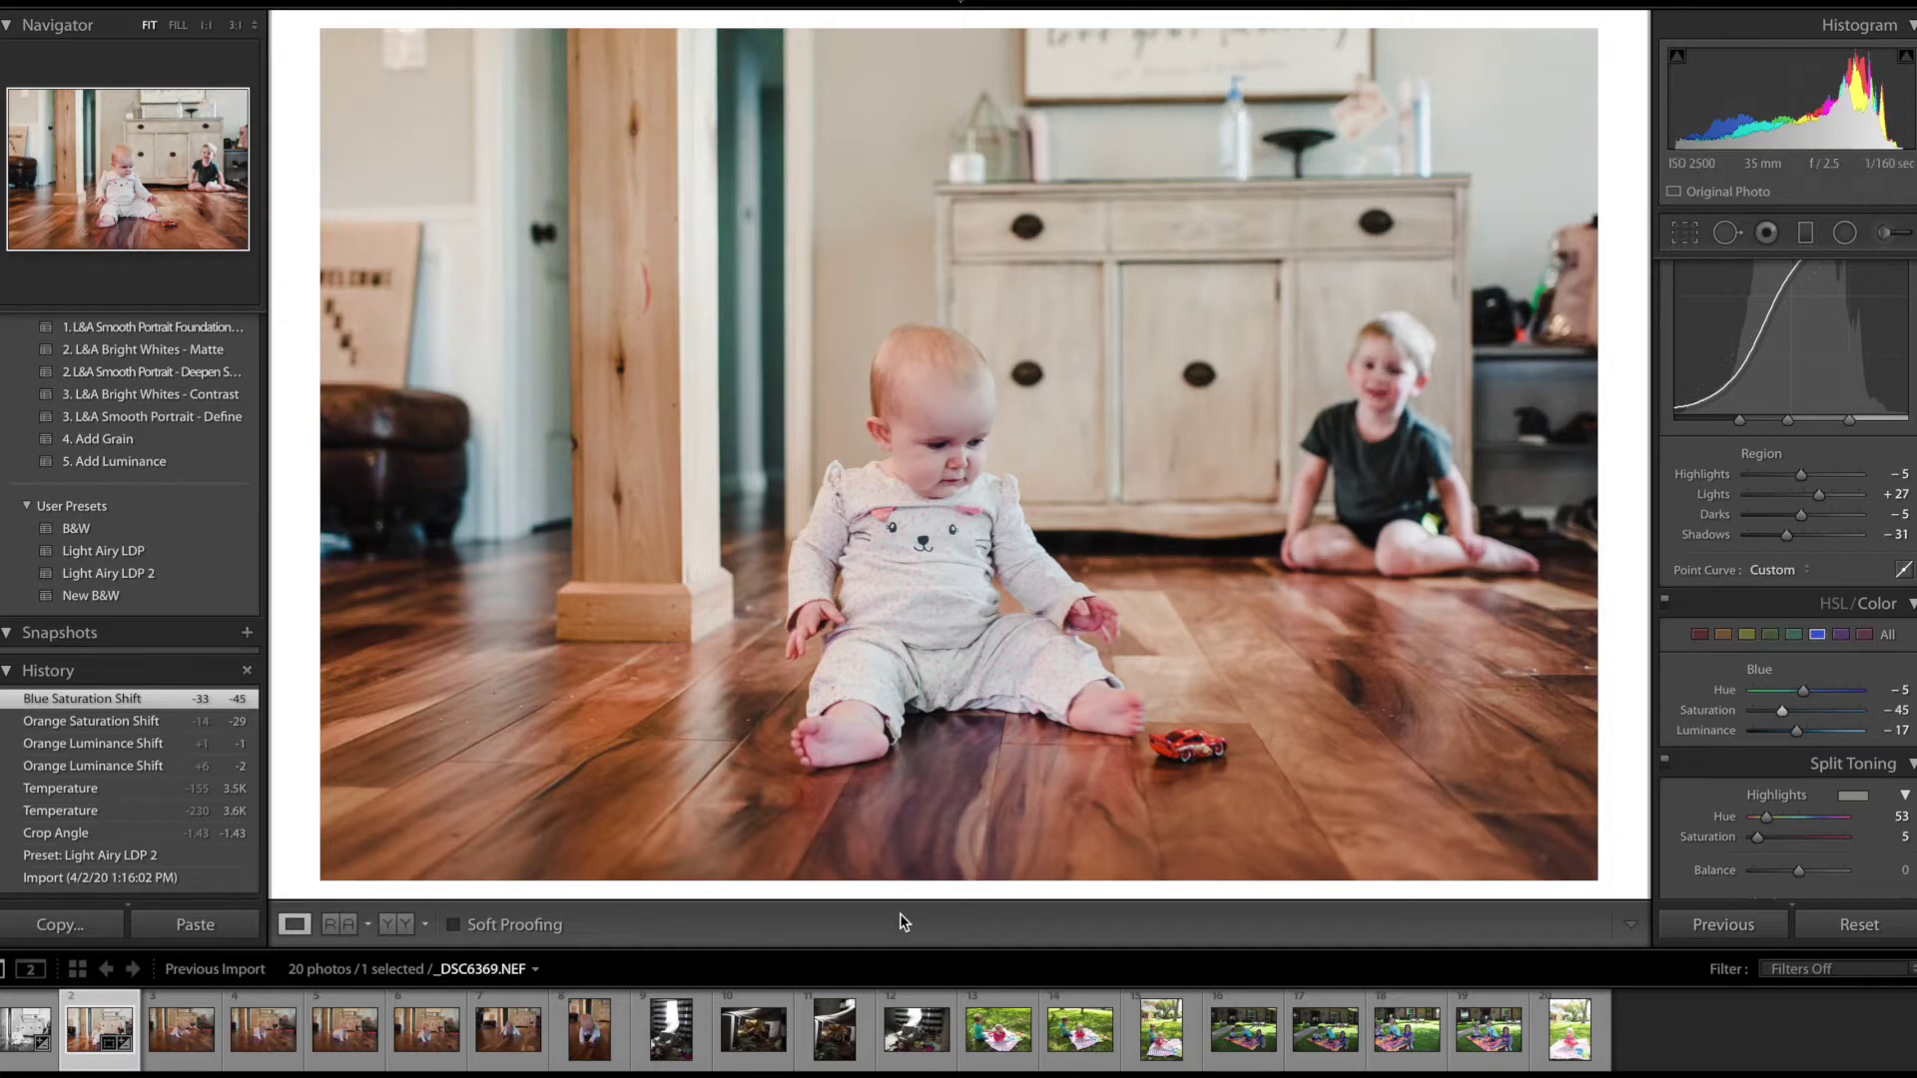
{"action": "left_click", "coordinate": [1684, 232]}
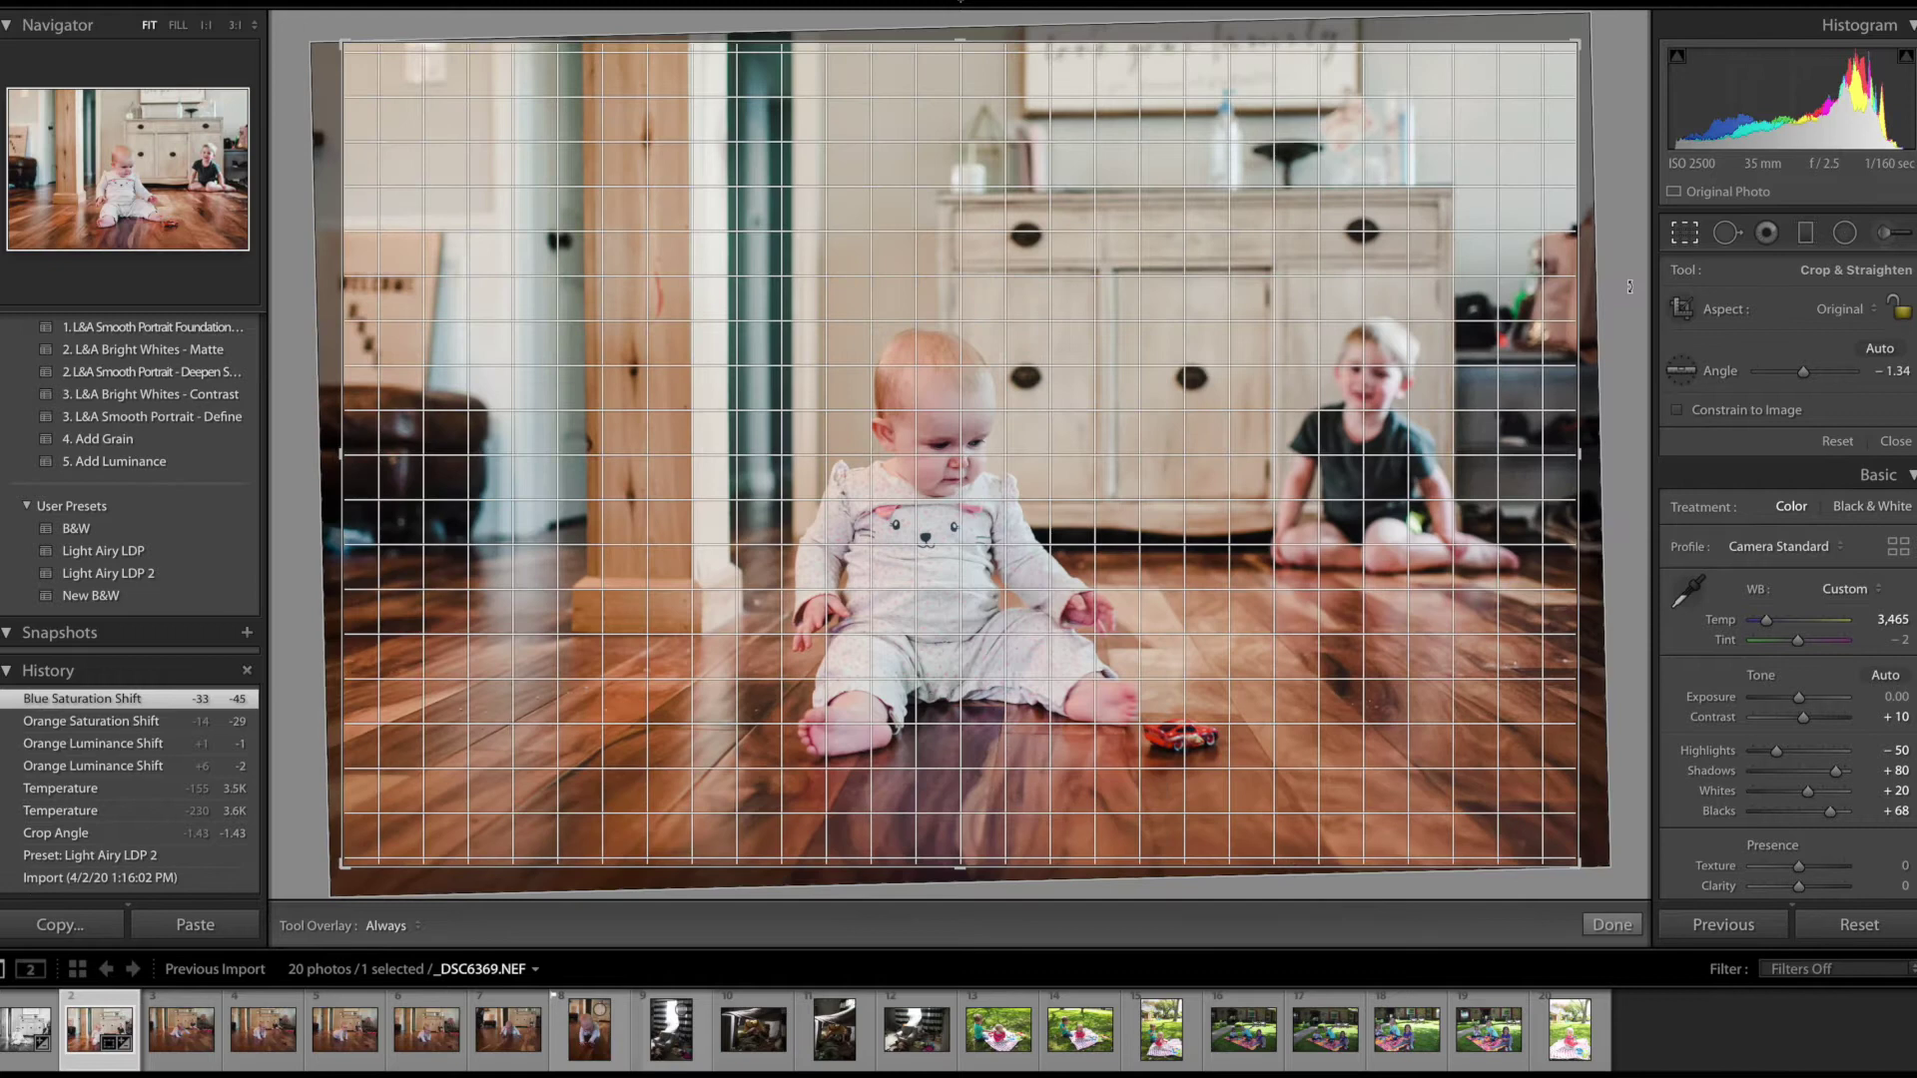
- Straighten the photo to a -1.26 crop angle and set highlight split-toning saturation to 7
{"action": "left_click_drag", "start_coordinate": [1630, 286], "coordinate": [1630, 290]}
{"action": "key", "text": "Return"}
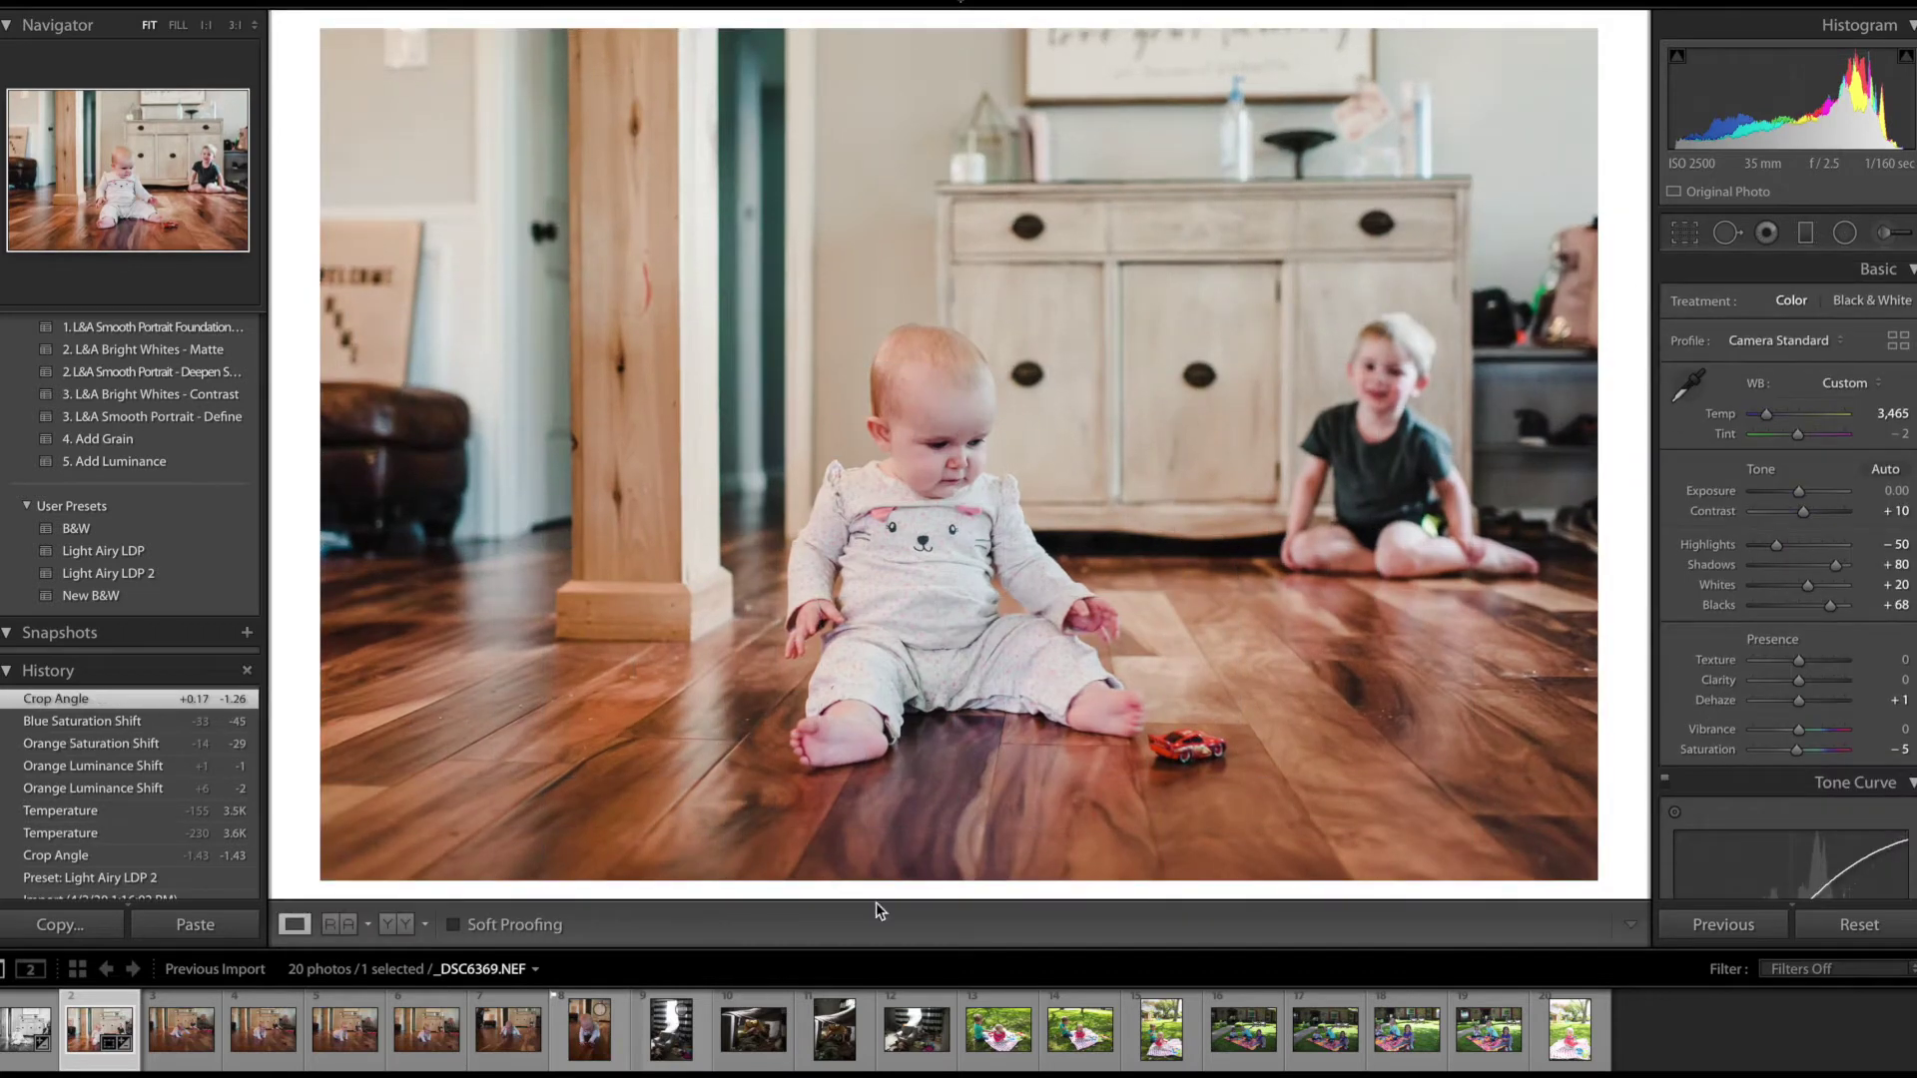
{"action": "scroll", "coordinate": [1787, 649], "scroll_direction": "down", "scroll_amount": 10}
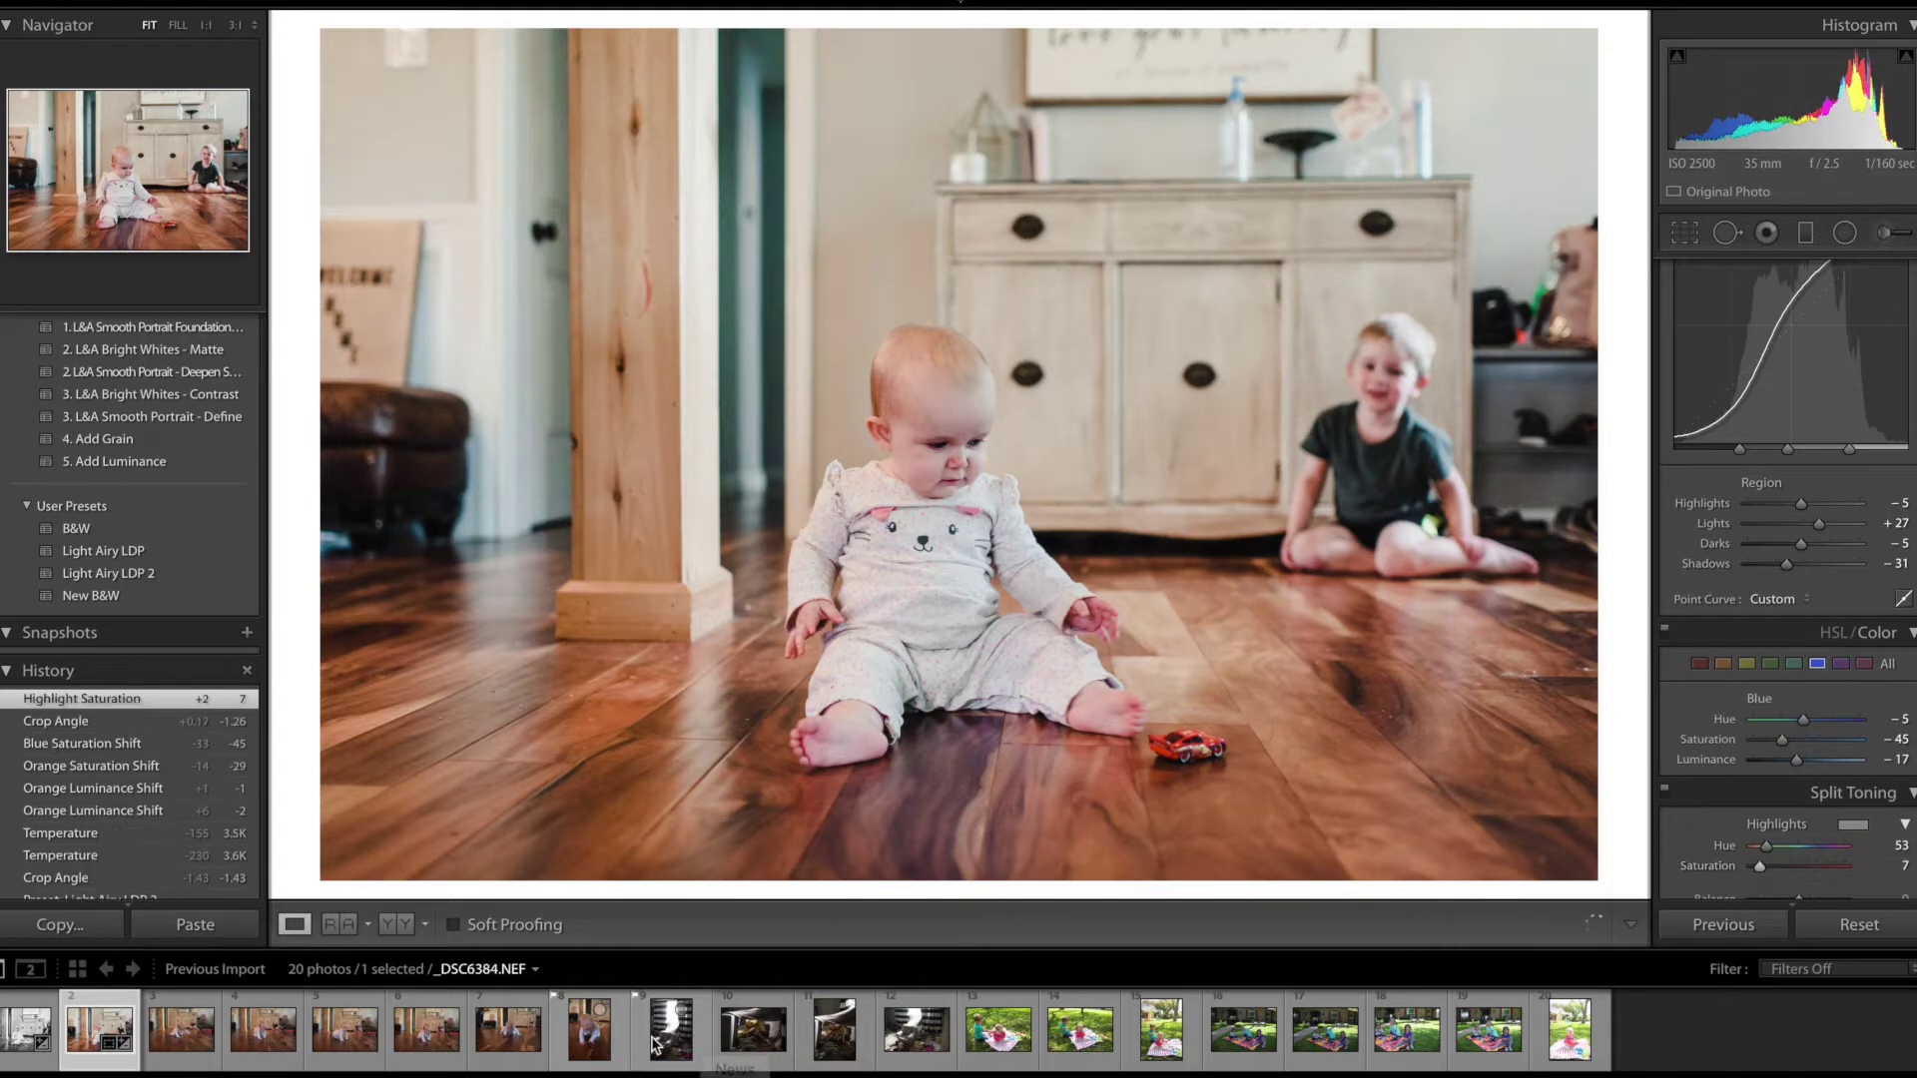
- Sync the second photo's settings across photos 2 through 8
{"action": "left_click", "coordinate": [589, 1029], "text": "shift"}
{"action": "left_click", "coordinate": [1760, 916]}
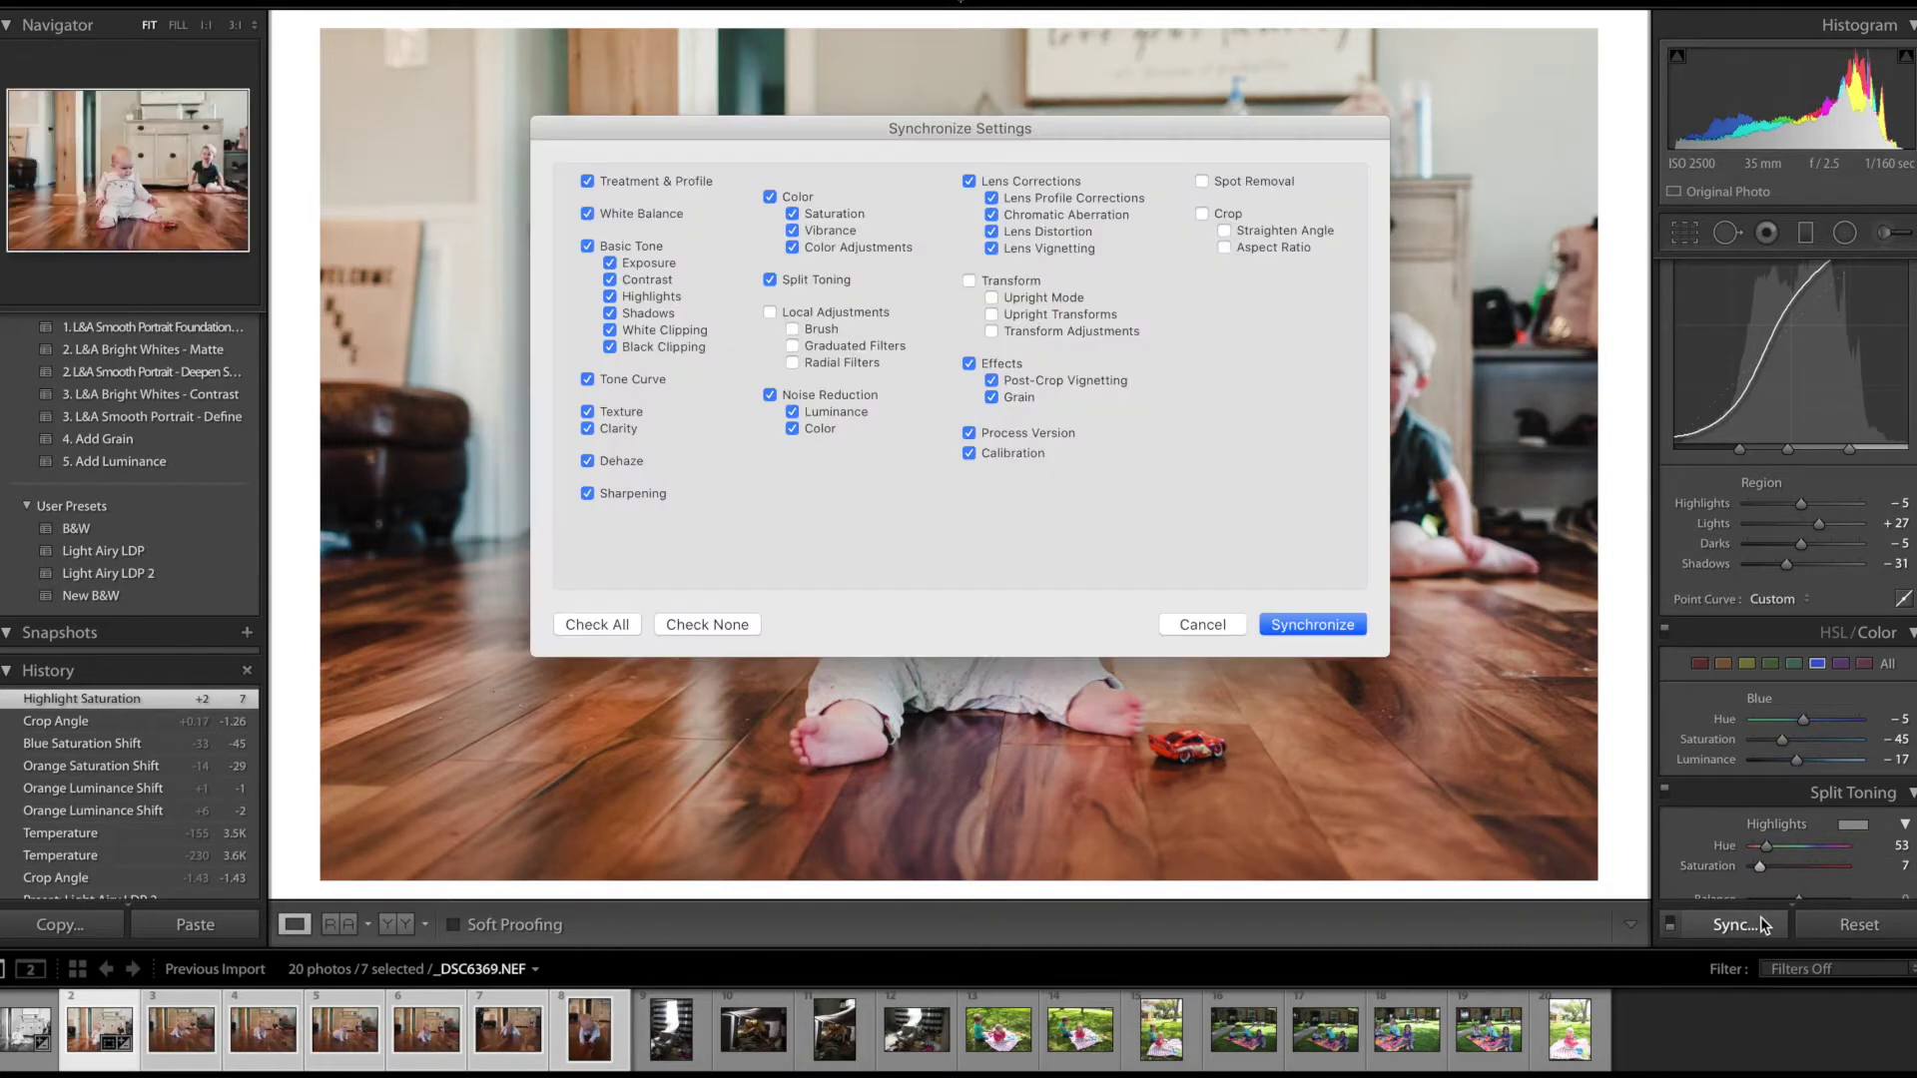
{"action": "key", "text": "Return"}
{"action": "left_click", "coordinate": [196, 1010]}
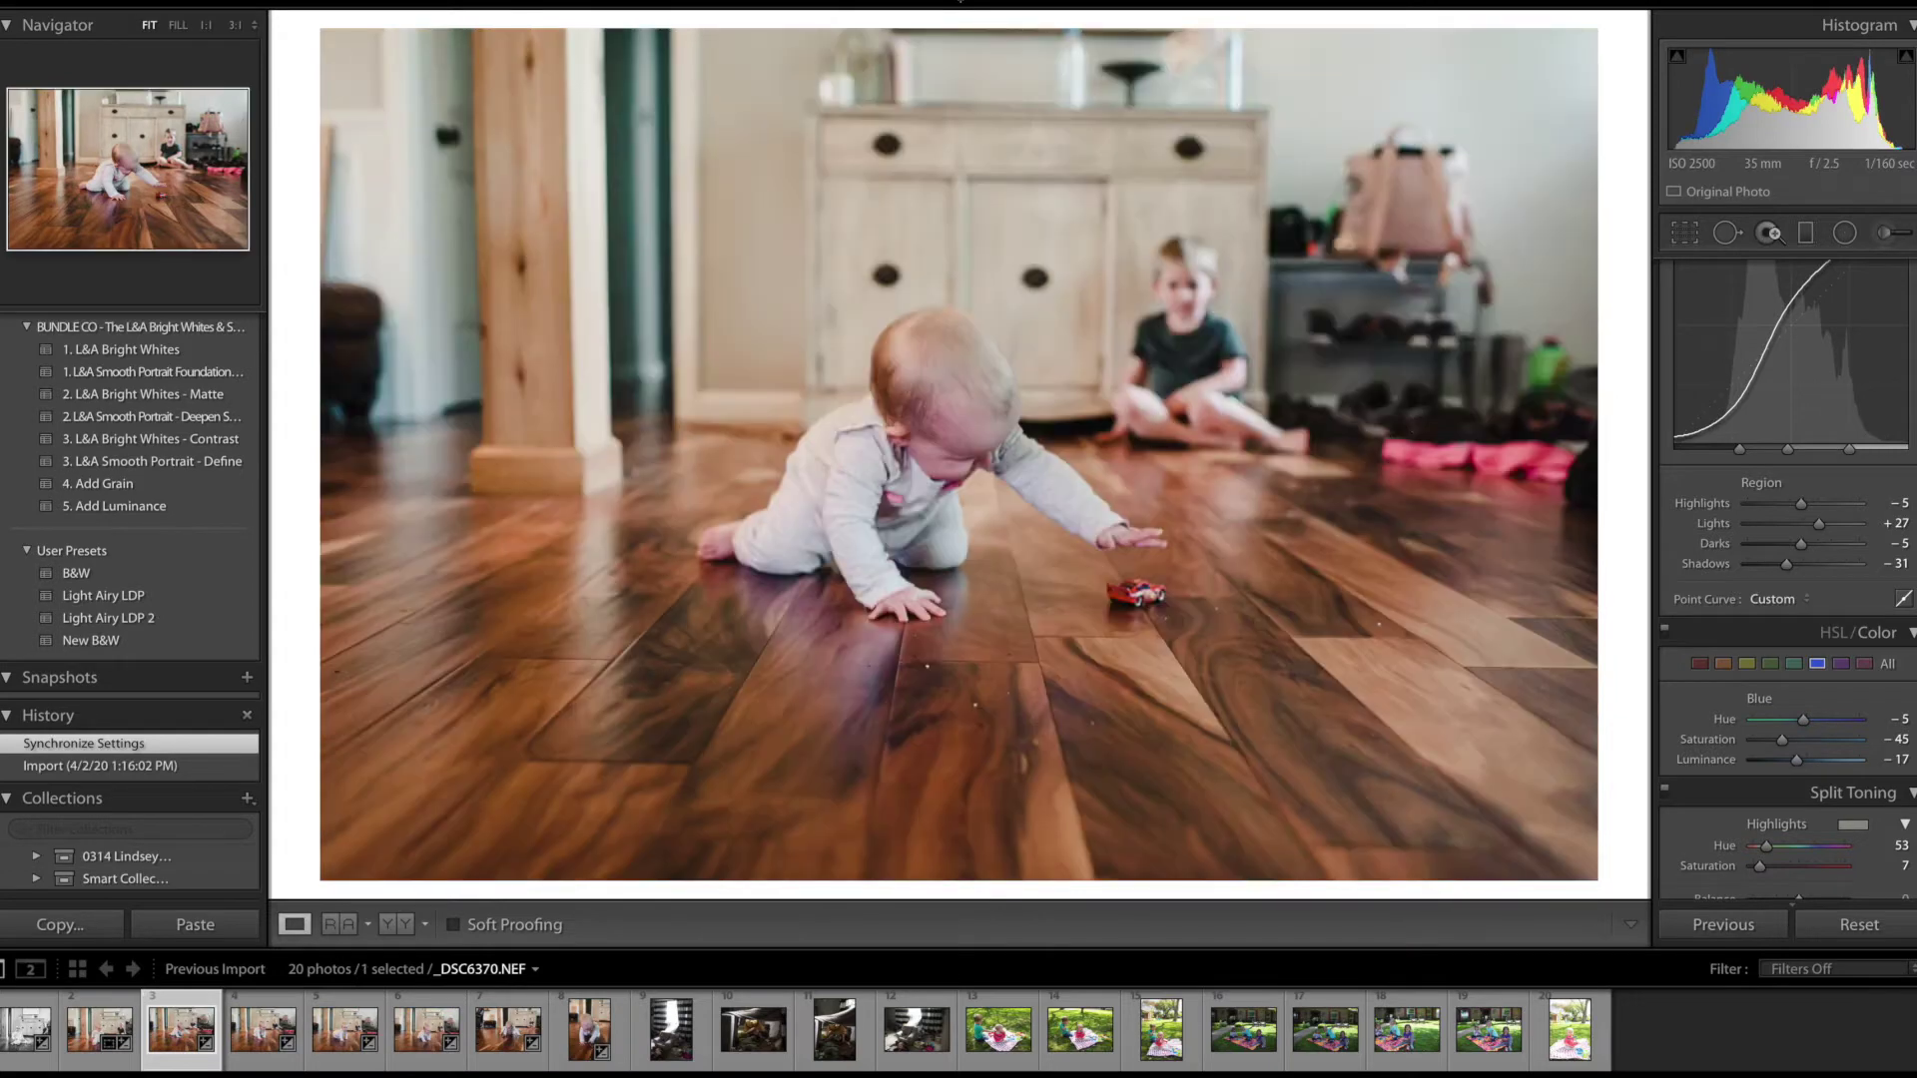
- Straighten and tighten the crop on photo 3, then apply the New B&W preset
{"action": "left_click", "coordinate": [1684, 236]}
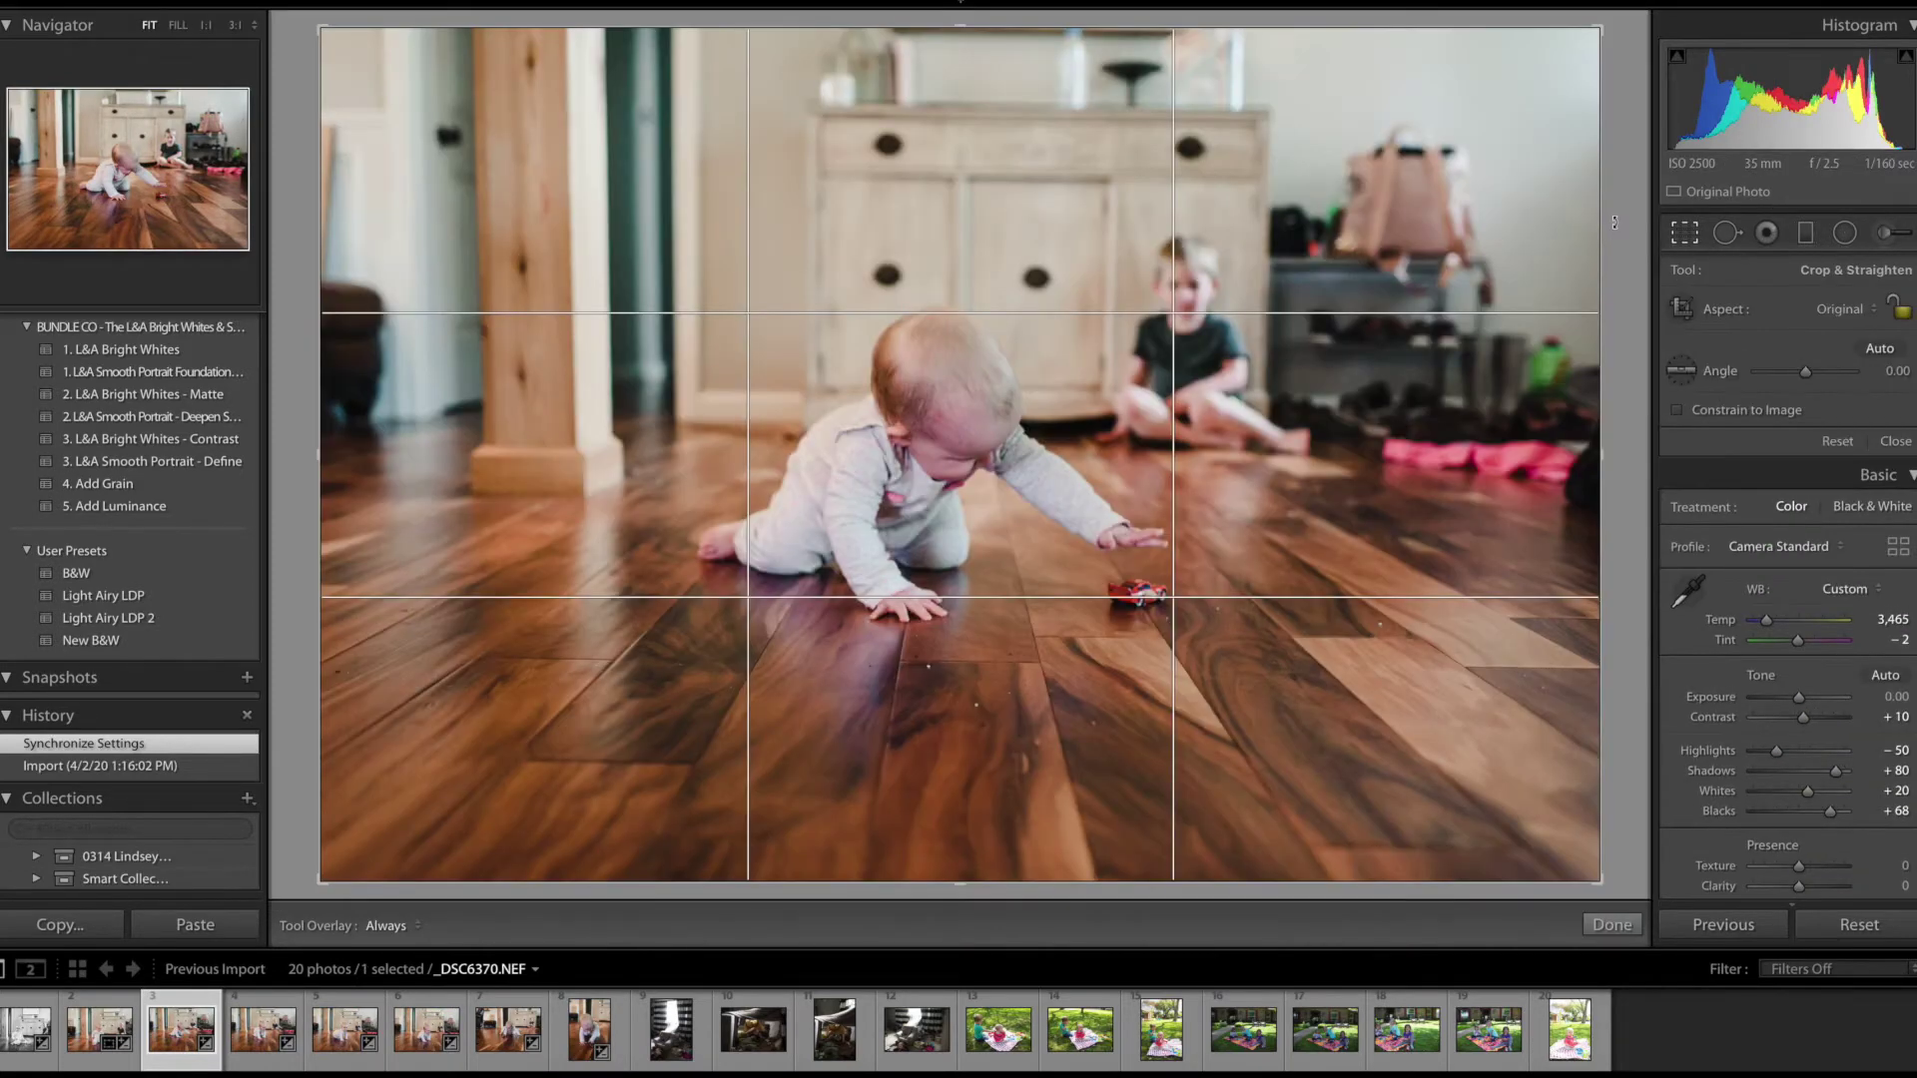
{"action": "left_click_drag", "start_coordinate": [1597, 609], "coordinate": [1596, 569]}
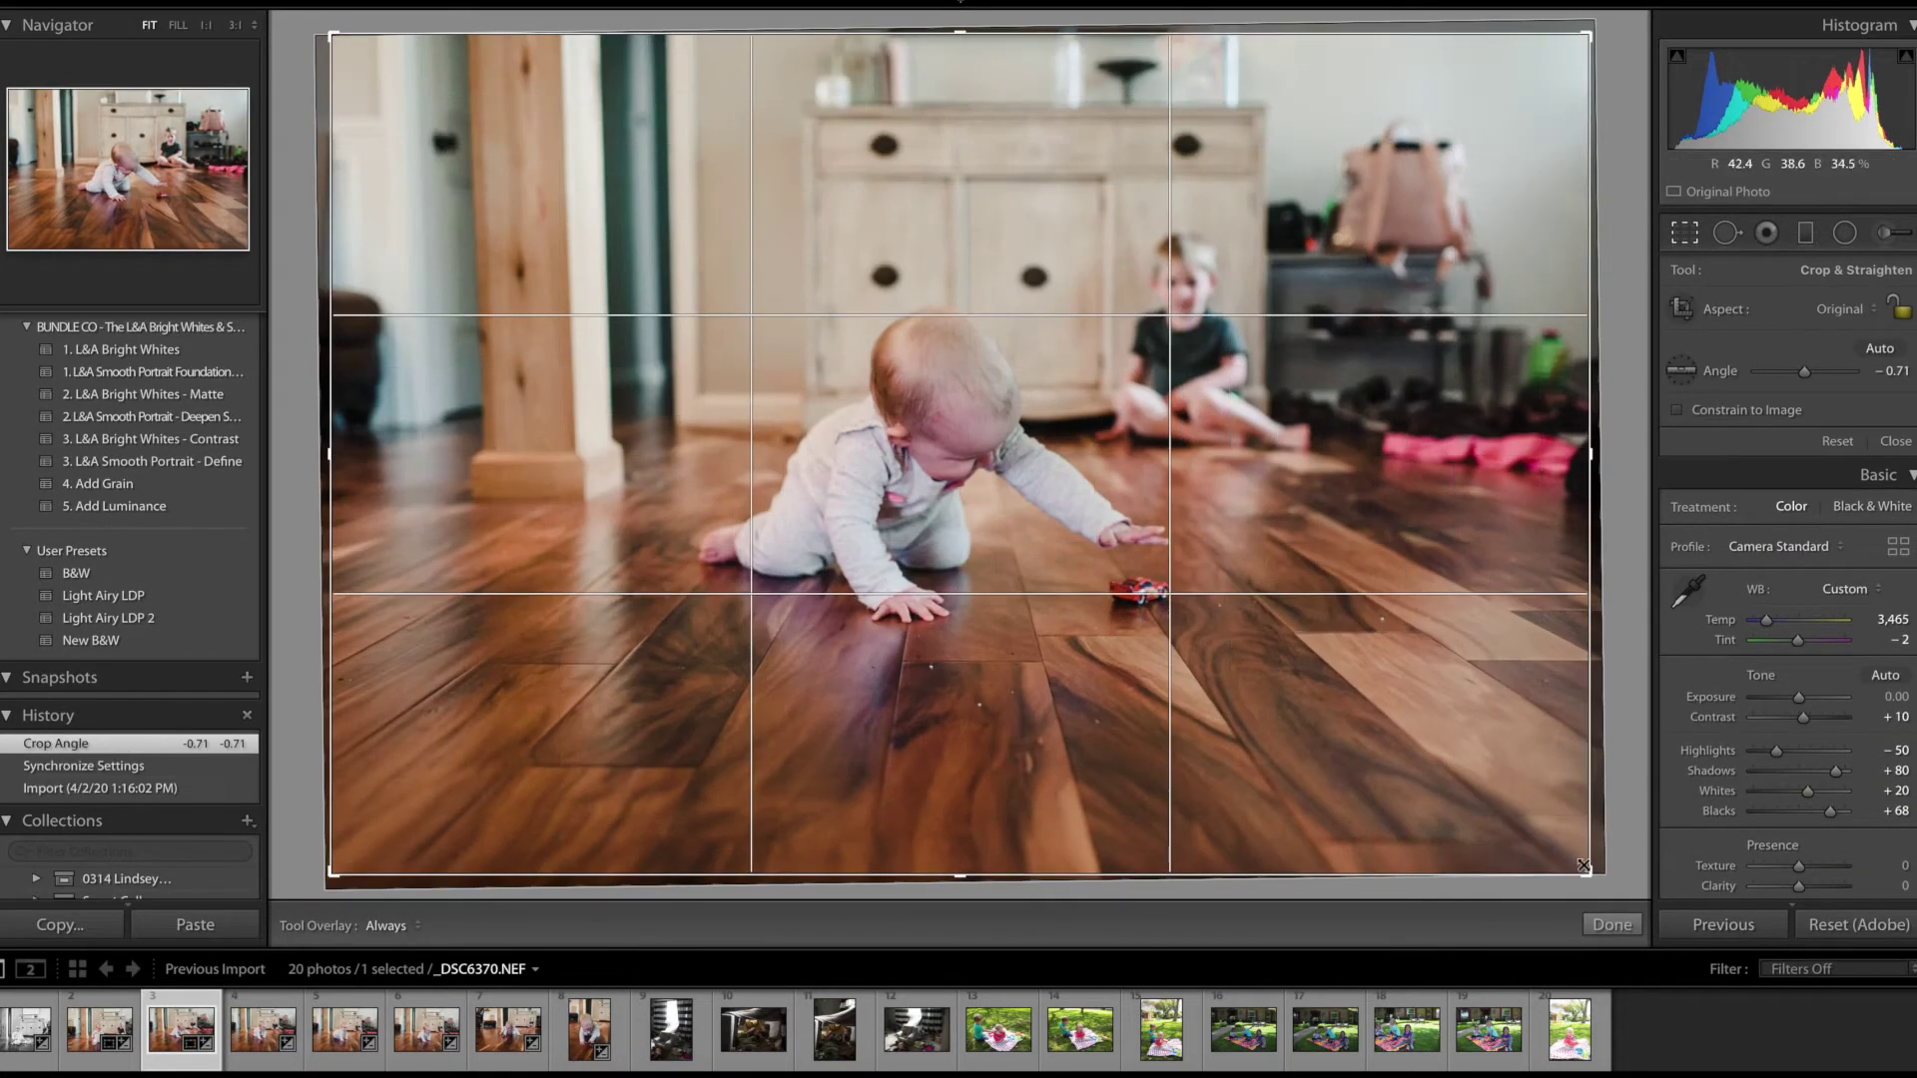
{"action": "left_click_drag", "start_coordinate": [1588, 874], "coordinate": [1569, 830]}
{"action": "key", "text": "Return"}
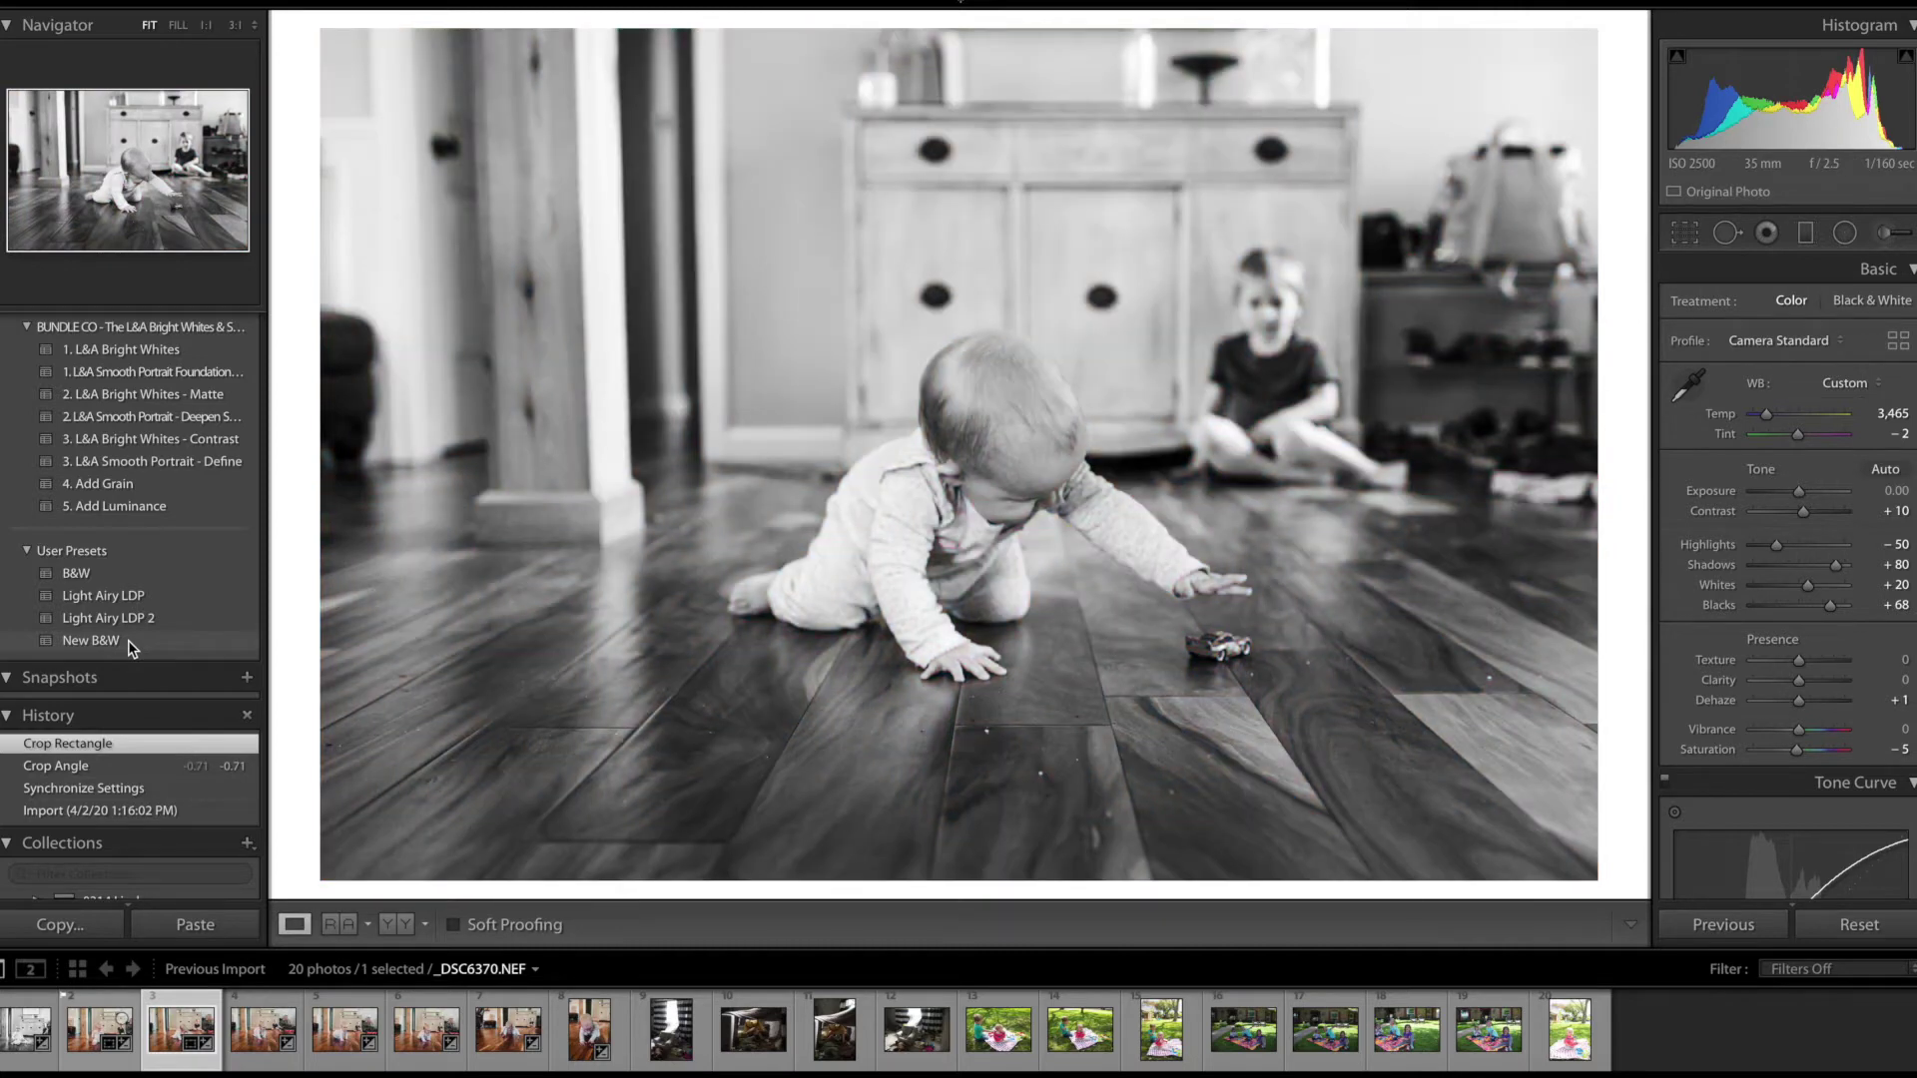
{"action": "left_click", "coordinate": [127, 640]}
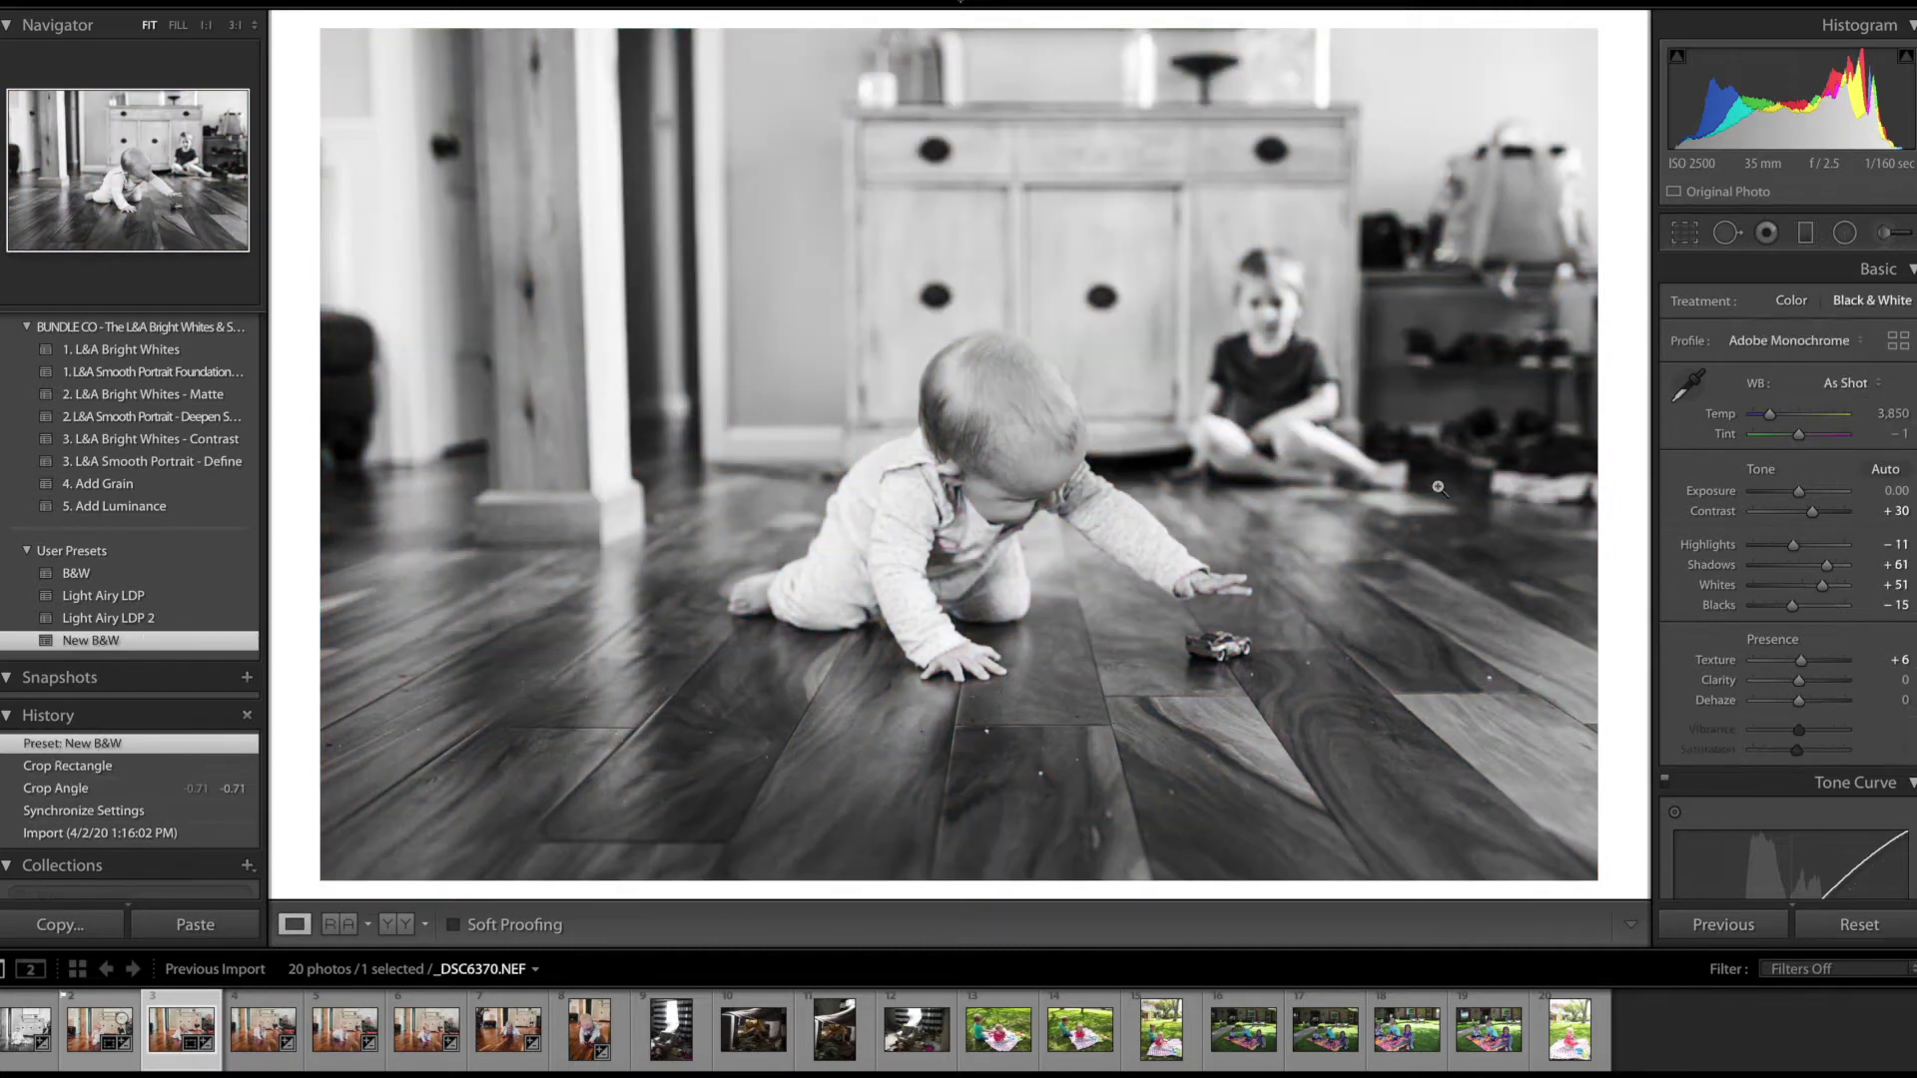
- Straighten the next toy-car photo to -0.36 and raise its Blacks to +71
{"action": "key", "text": "Right"}
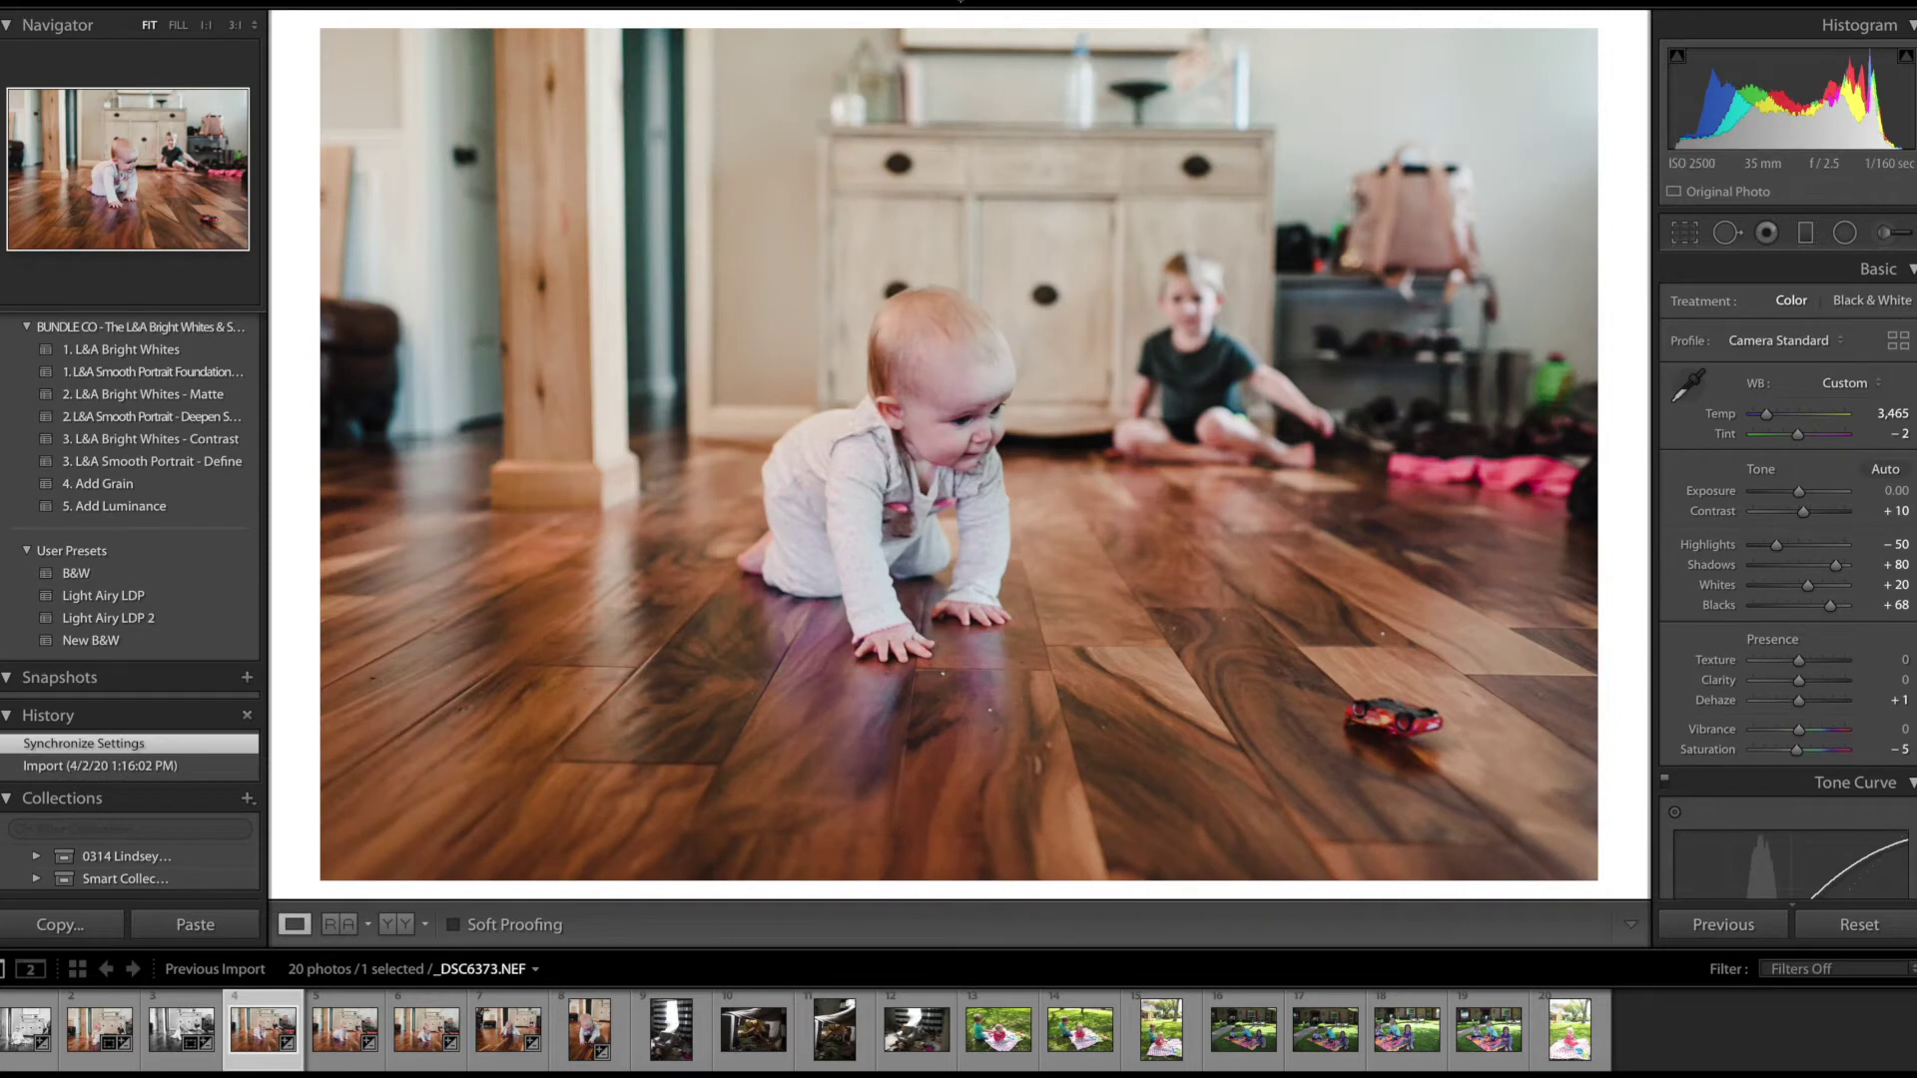
{"action": "left_click", "coordinate": [1684, 233]}
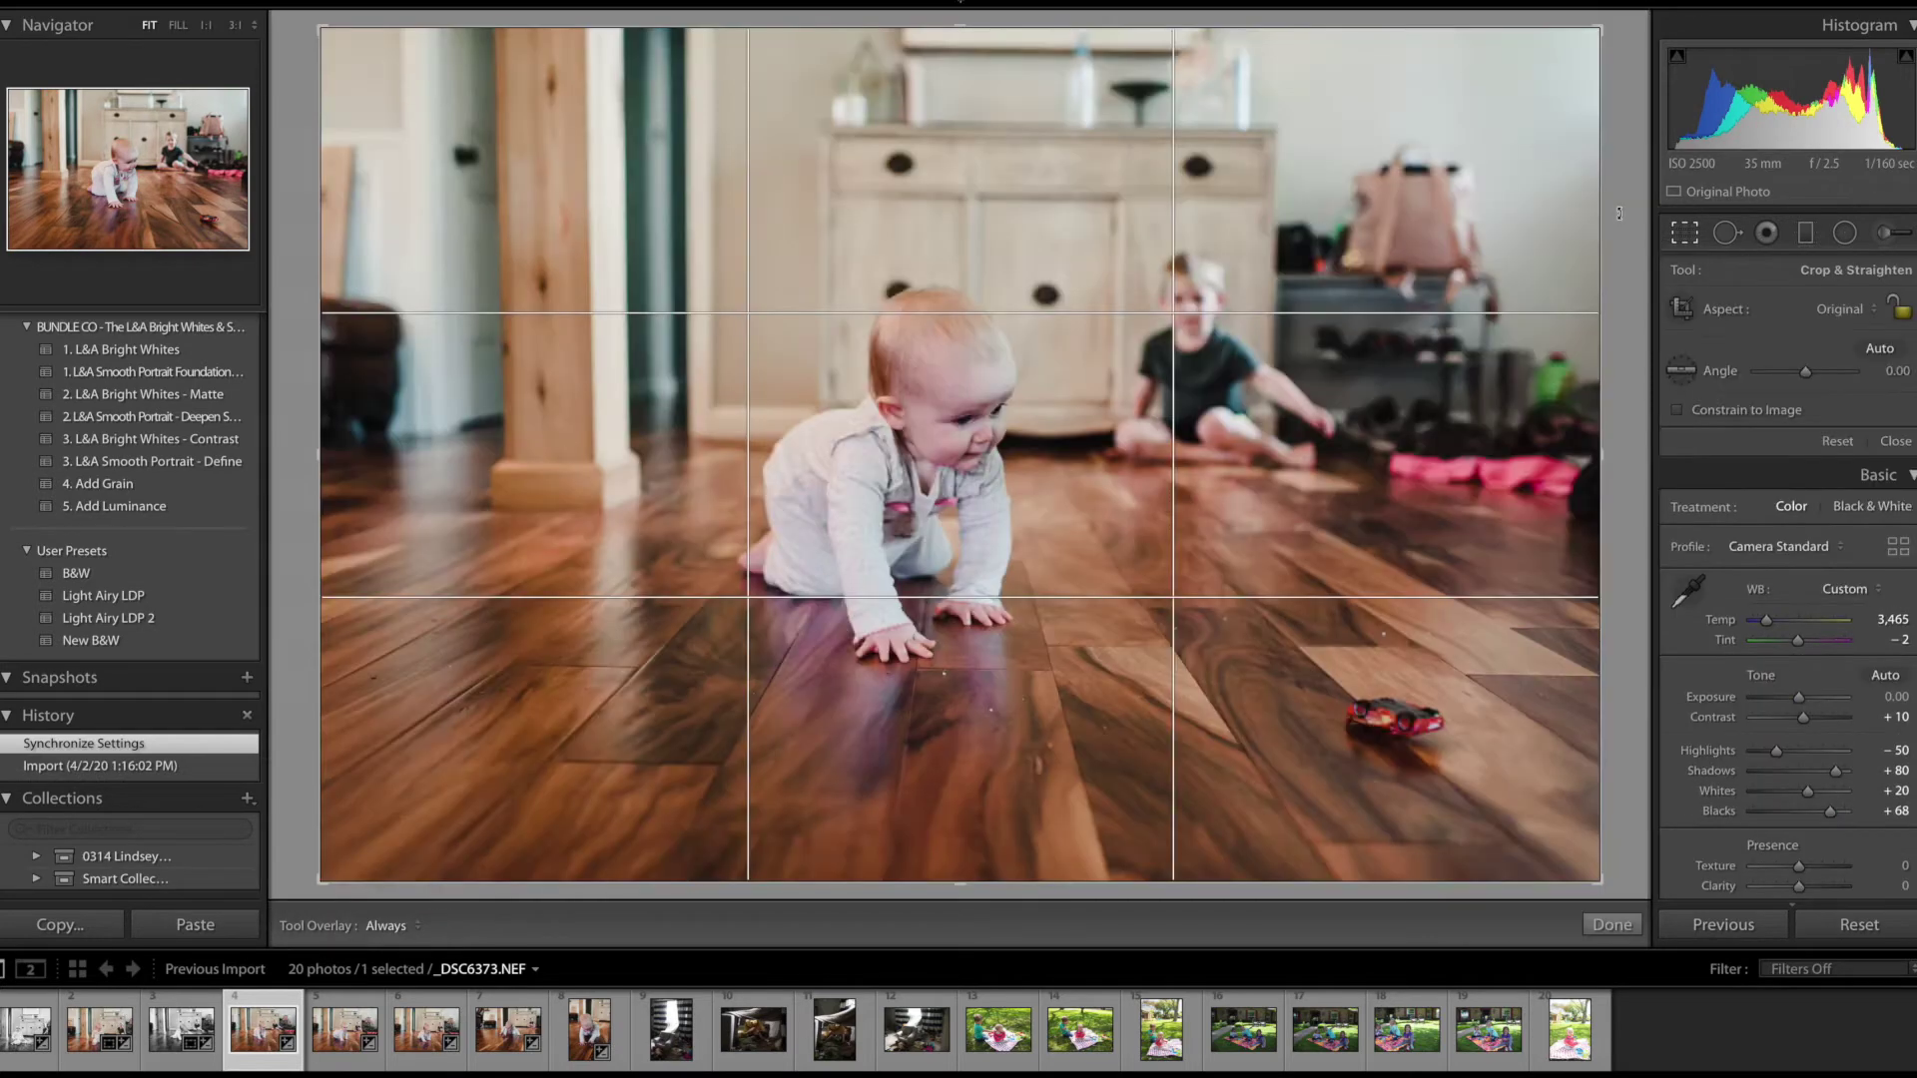
{"action": "left_click_drag", "start_coordinate": [1620, 213], "coordinate": [1623, 215]}
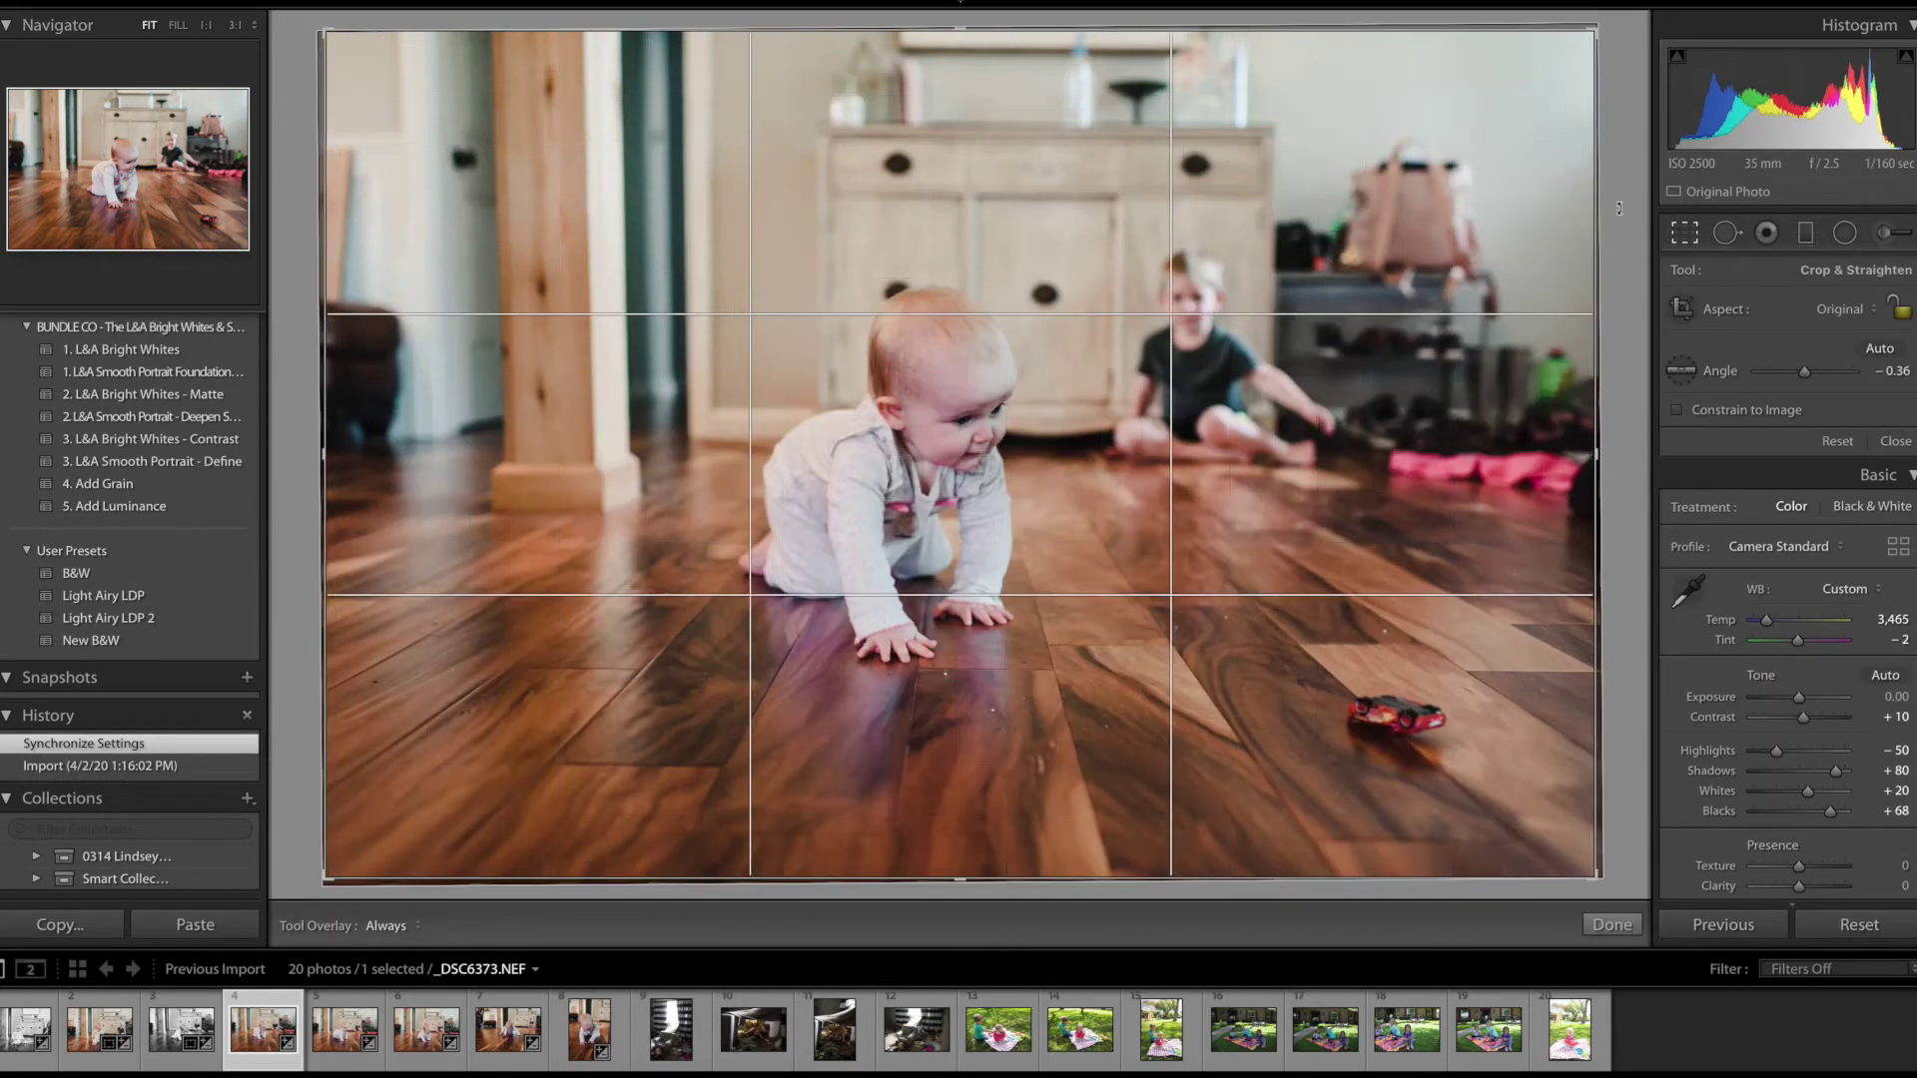
{"action": "key", "text": "Return"}
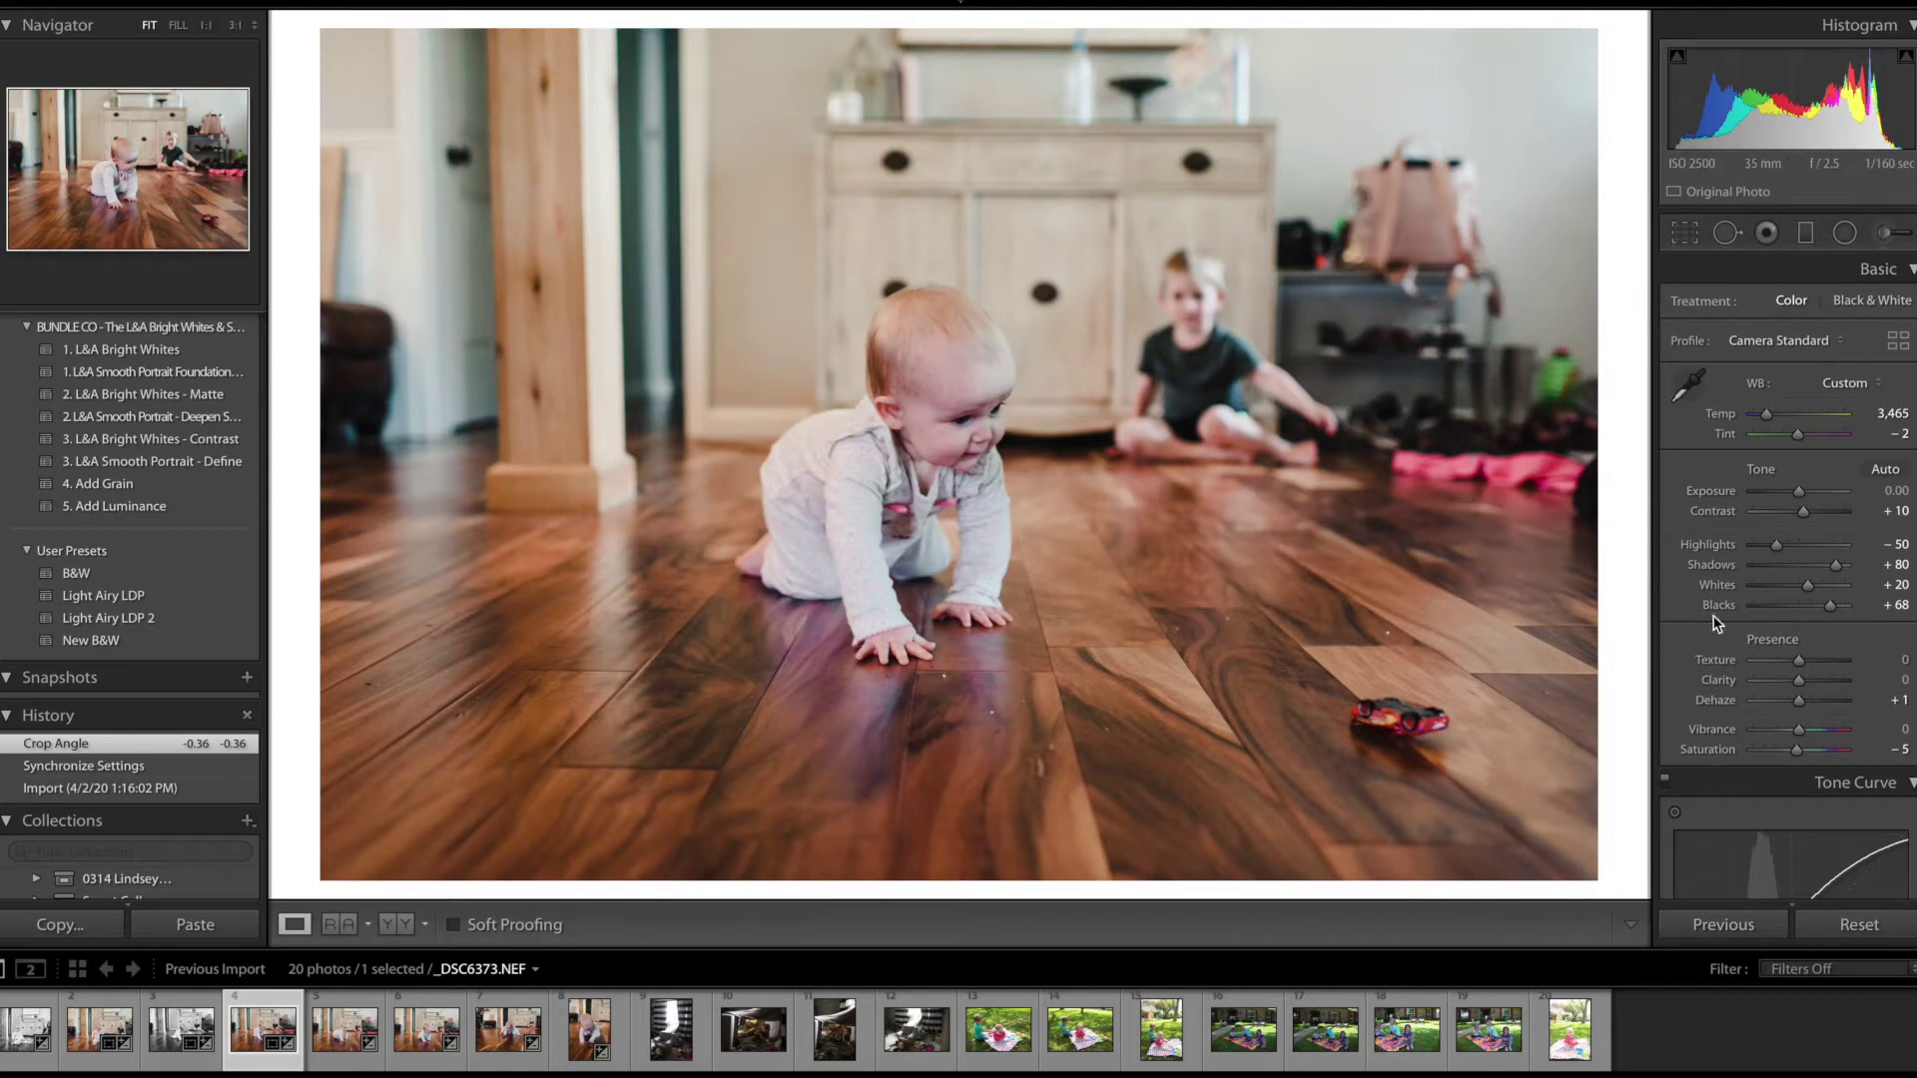
{"action": "left_click_drag", "start_coordinate": [1833, 605], "coordinate": [1835, 603]}
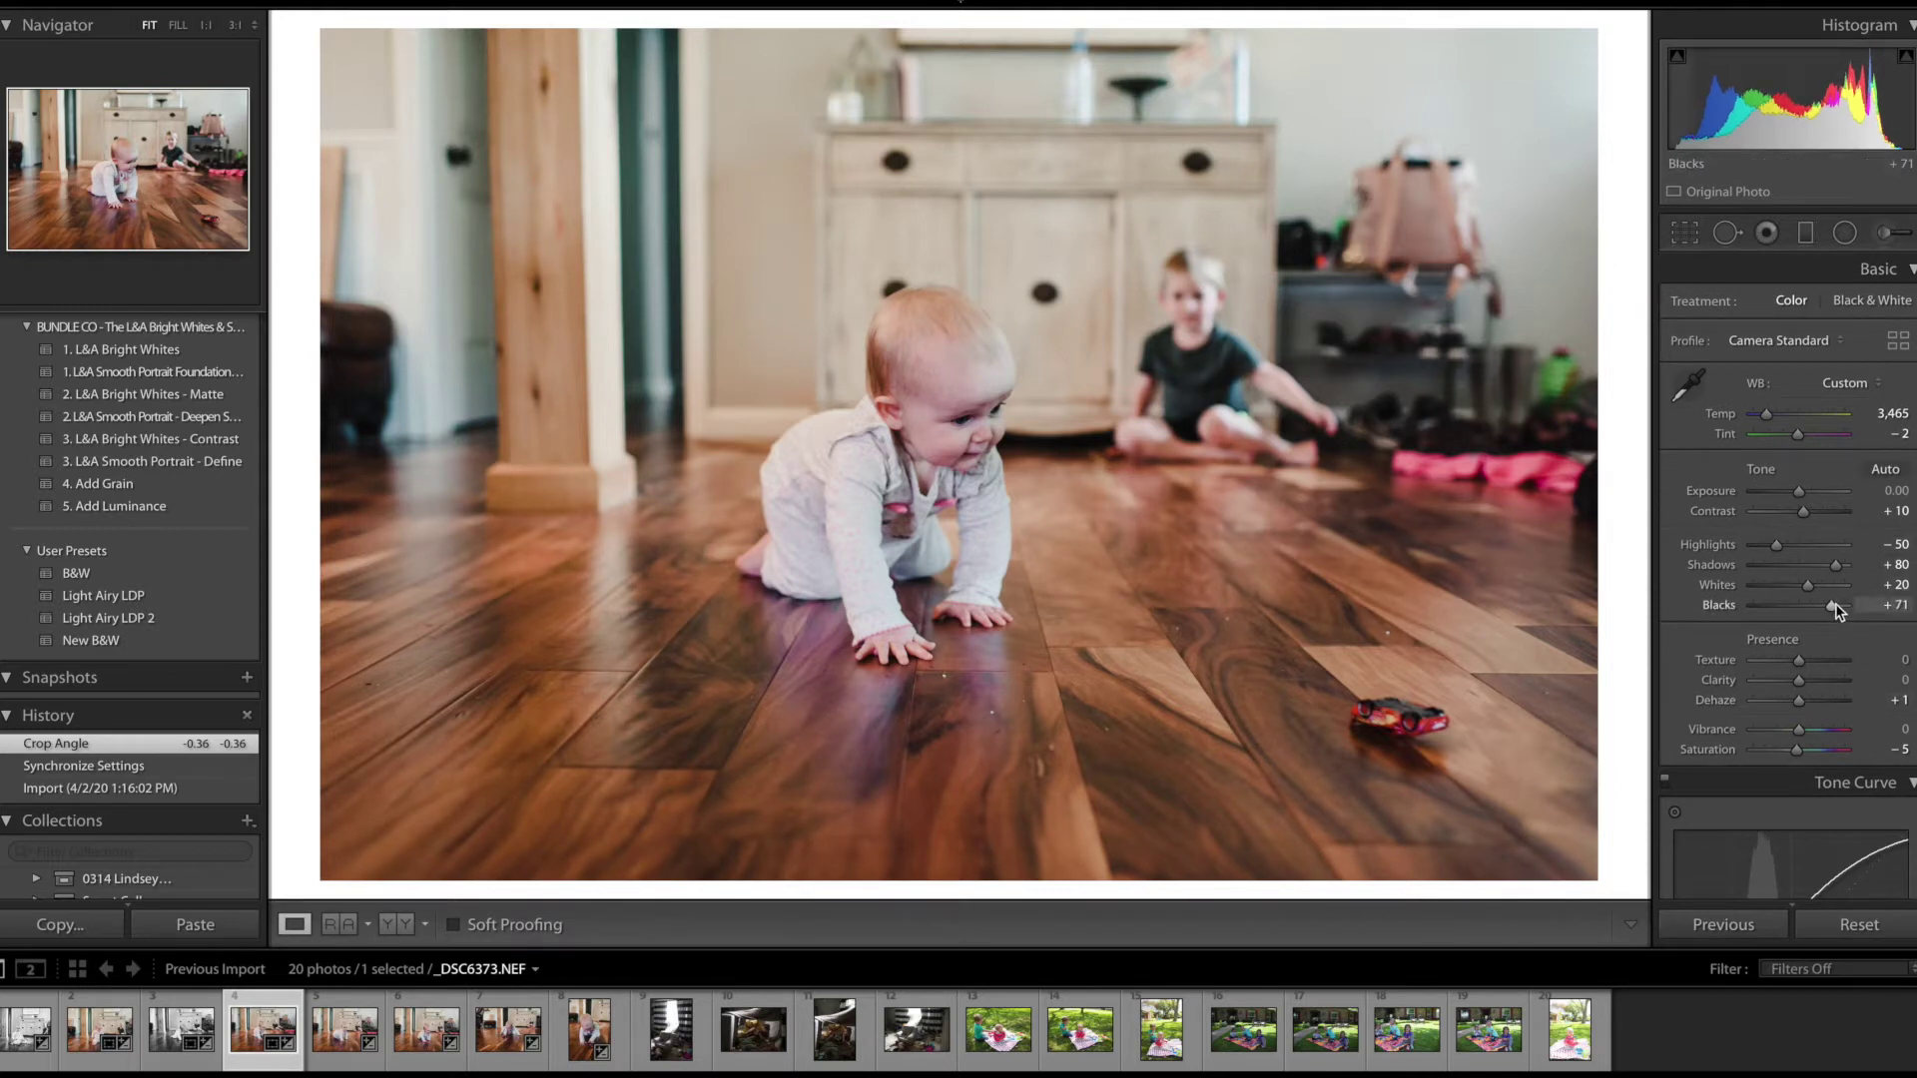
{"action": "left_click", "coordinate": [589, 1029], "text": "shift"}
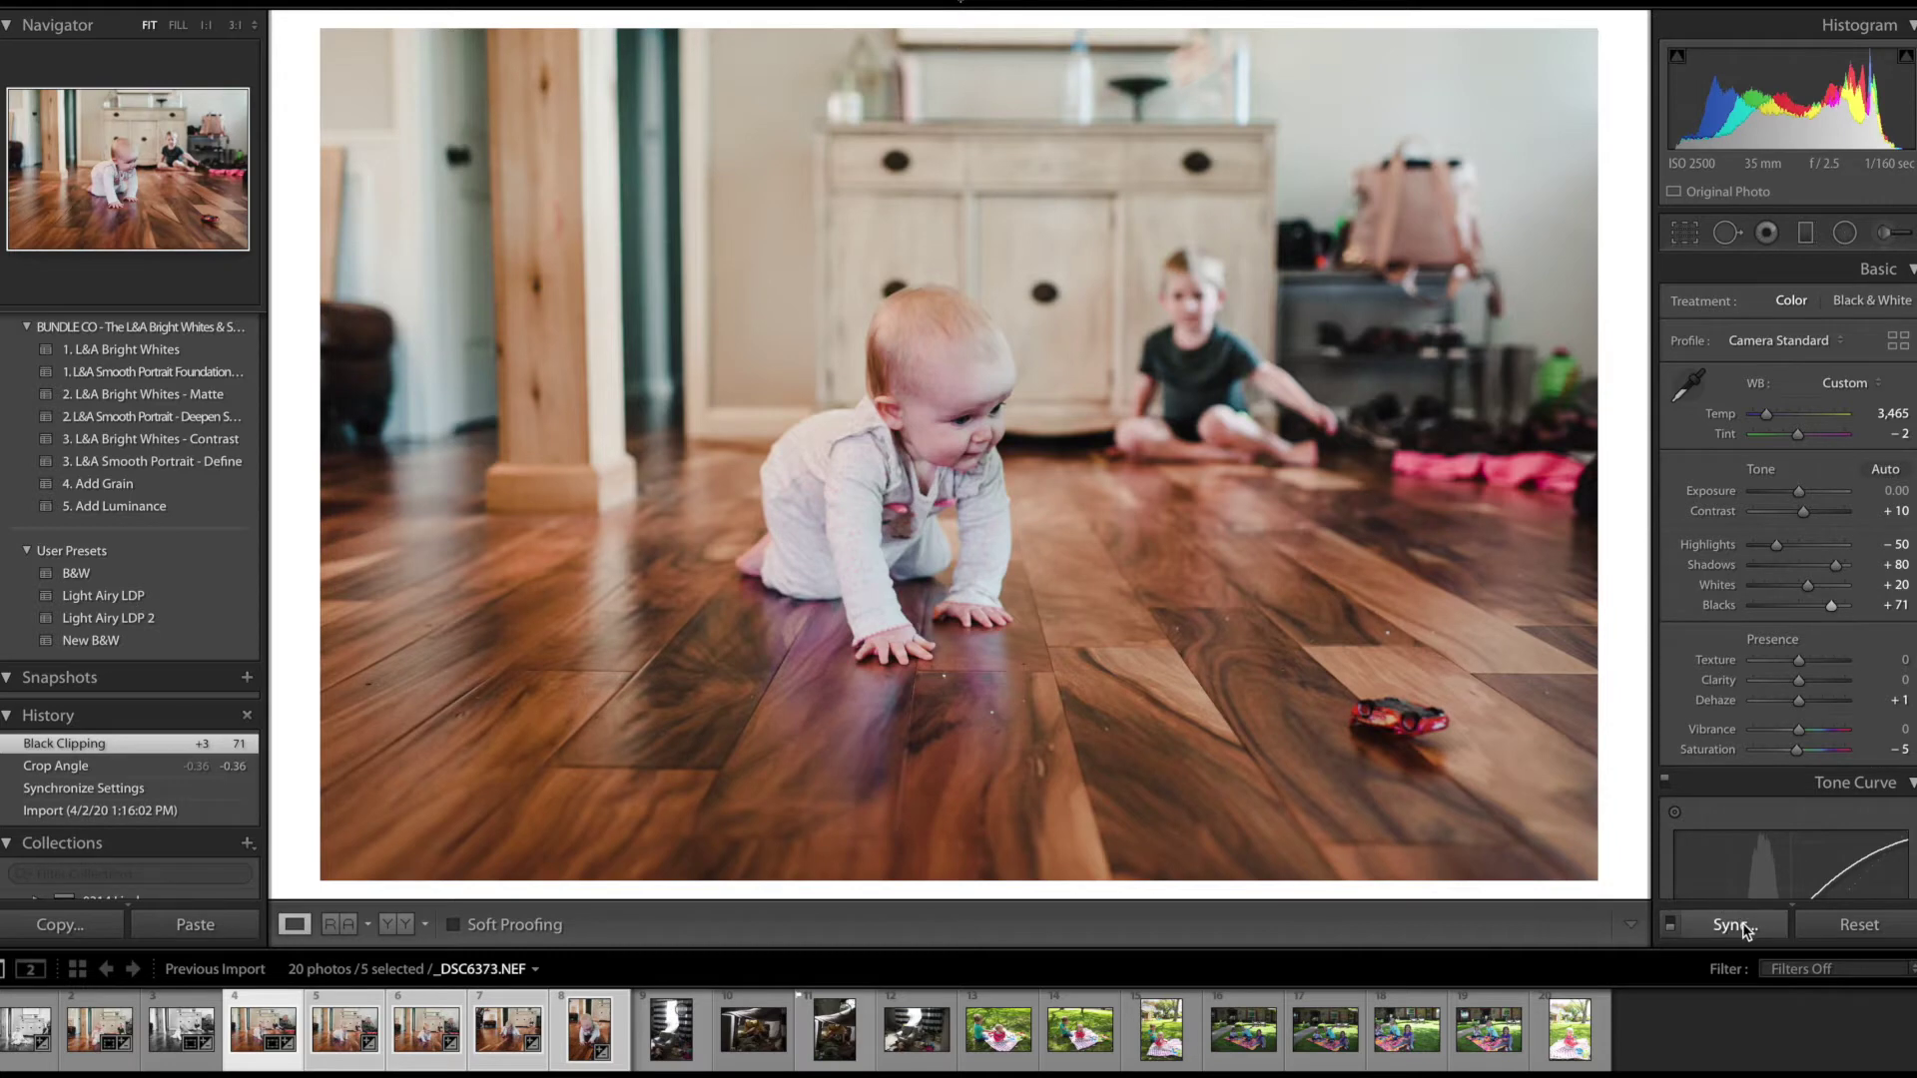
- Sync the edits to photos 4–8, then straighten _DSC6376 to a -1.14 crop angle
{"action": "left_click", "coordinate": [1735, 925]}
{"action": "key", "text": "Right"}
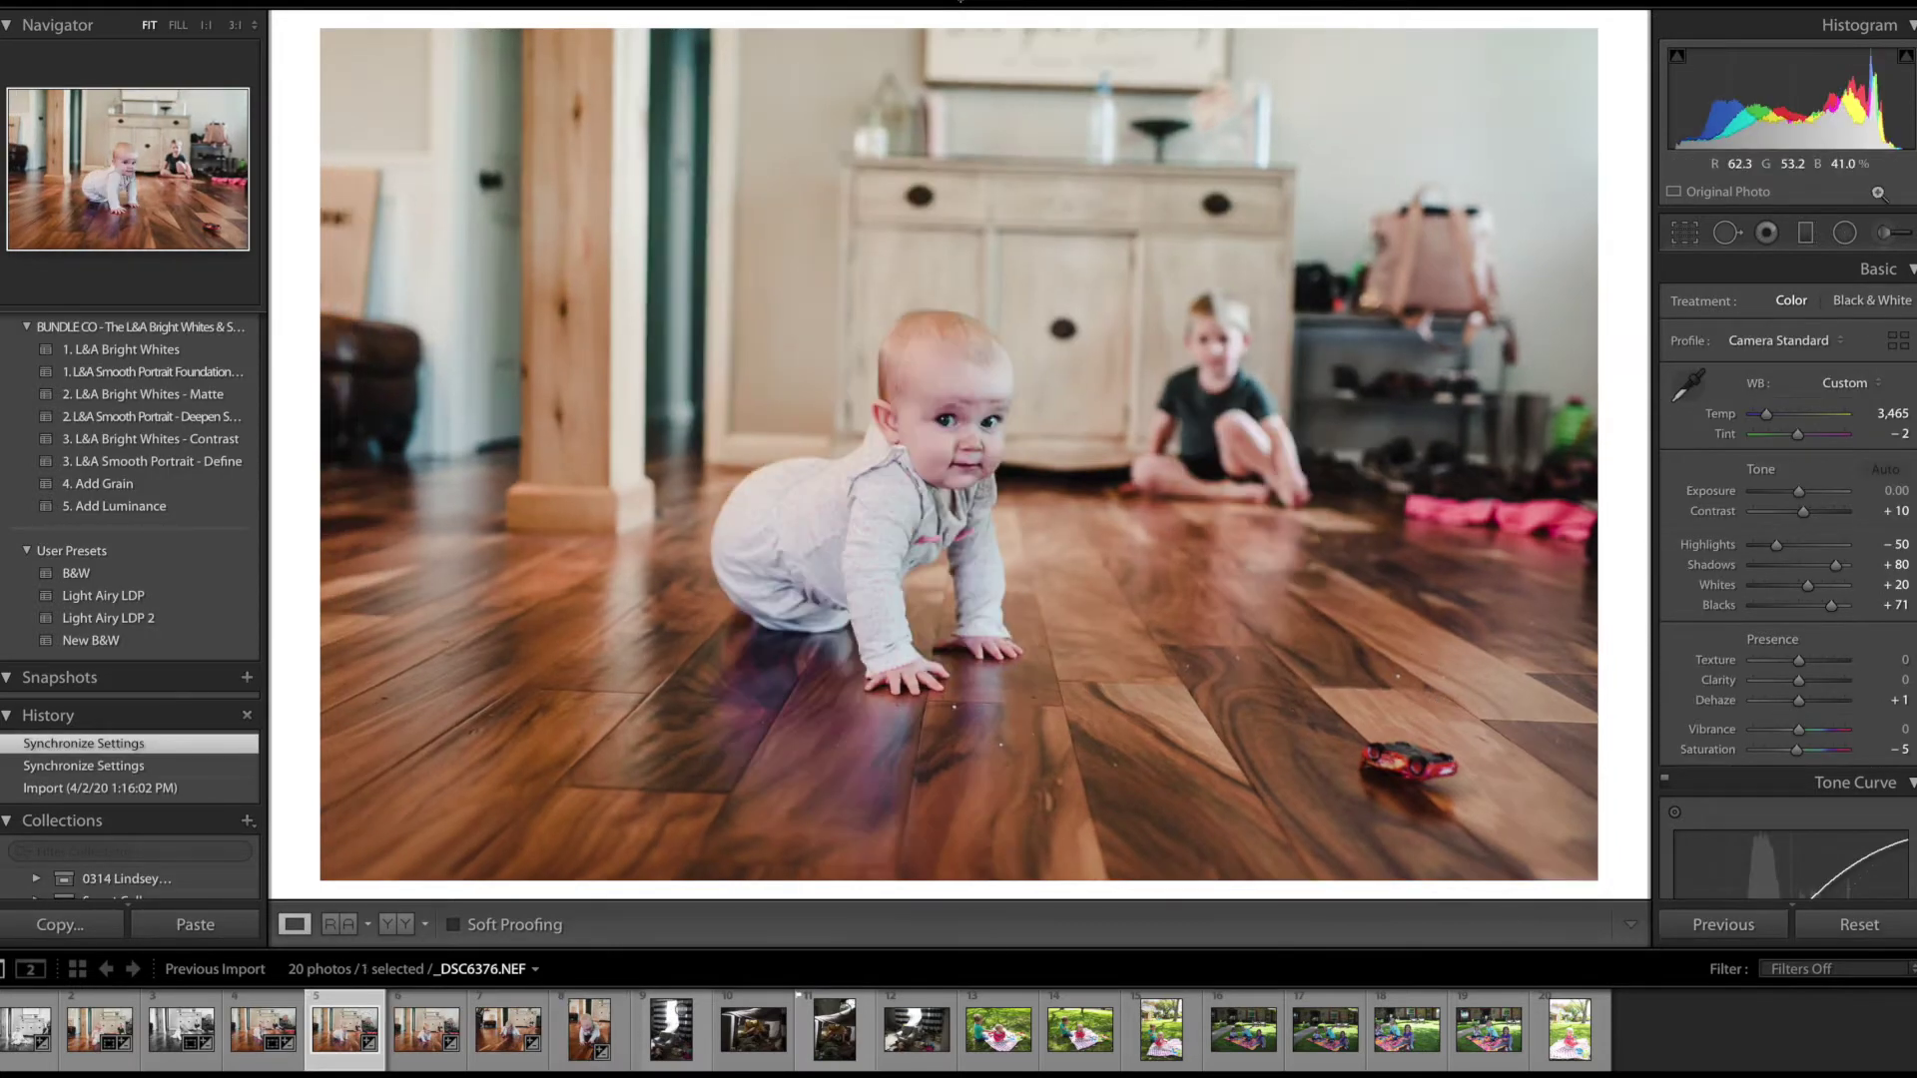
{"action": "left_click", "coordinate": [1685, 233]}
{"action": "left_click_drag", "start_coordinate": [1623, 268], "coordinate": [1620, 255]}
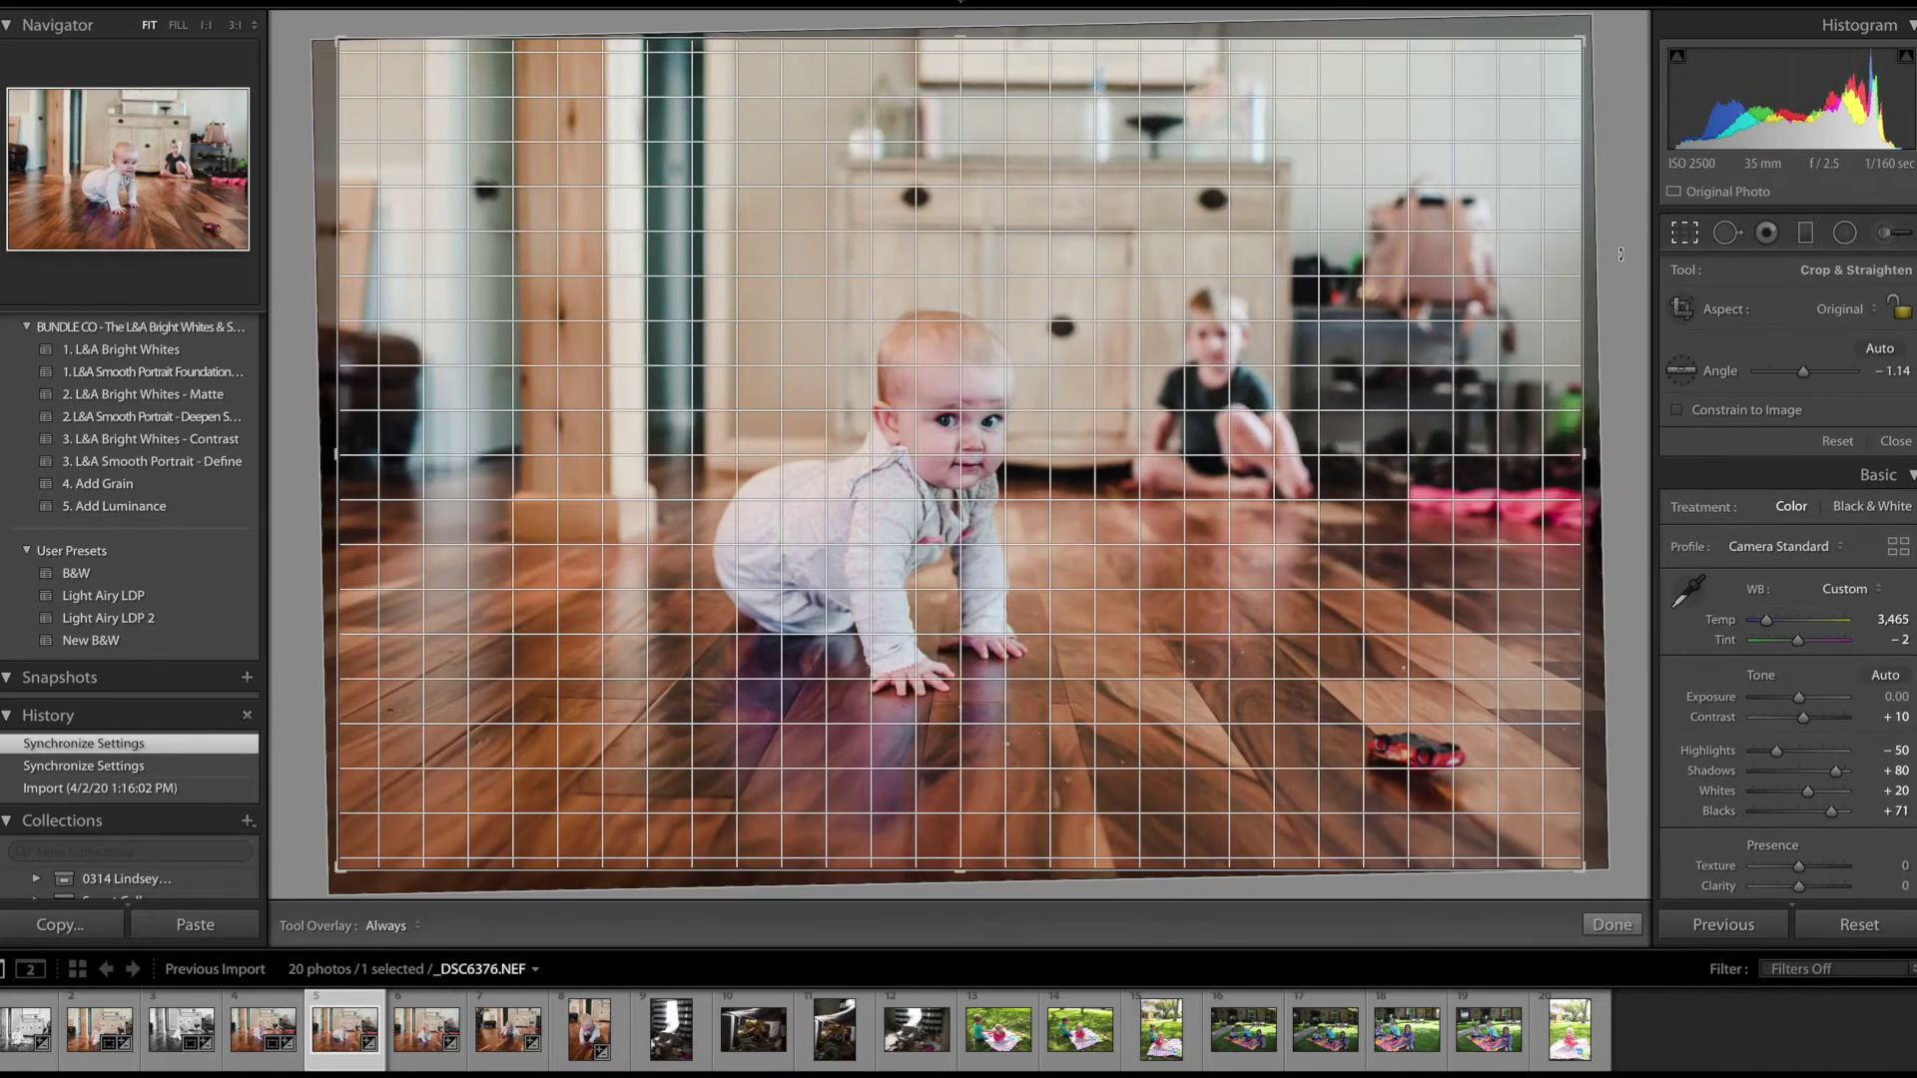
{"action": "key", "text": "Return"}
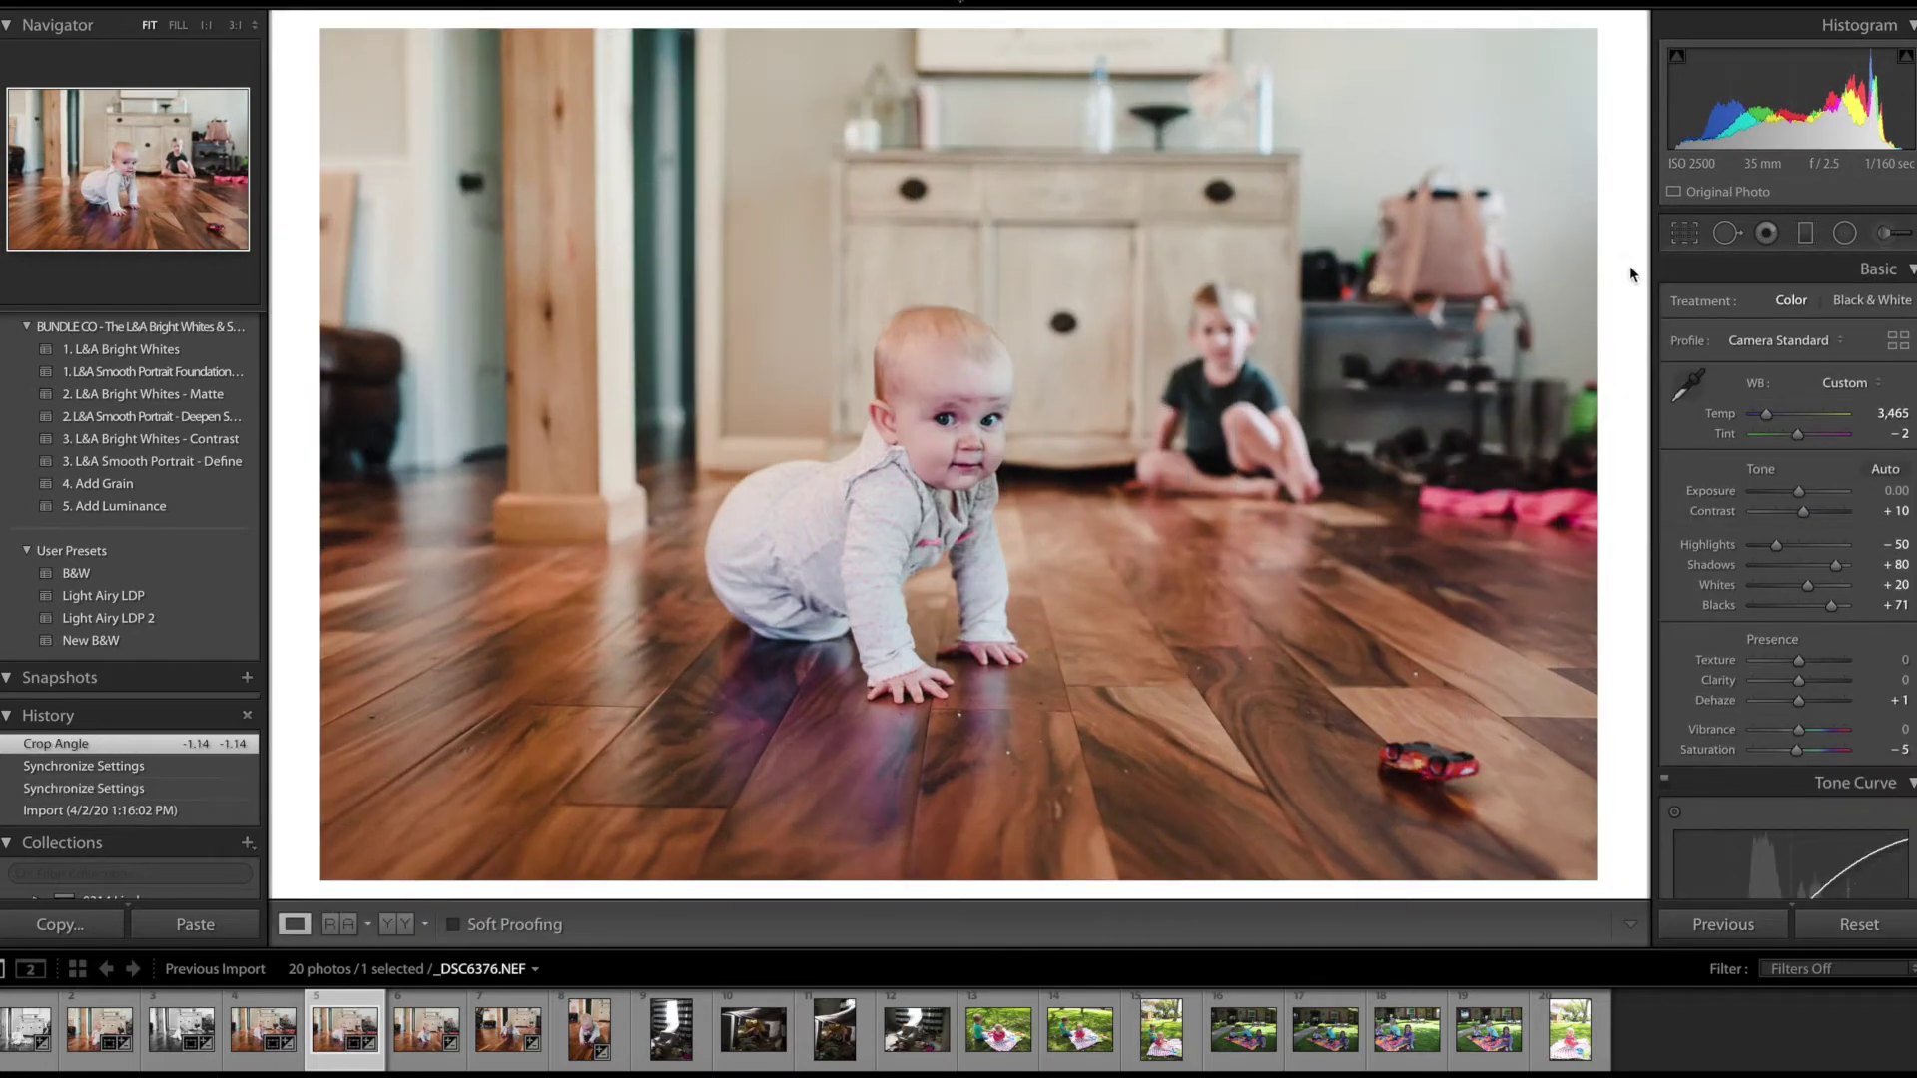
- Lower the Tone Curve Lights to +23 and sync _DSC6376's settings onto photos 5–8
{"action": "scroll", "coordinate": [1807, 715], "scroll_direction": "down", "scroll_amount": 10}
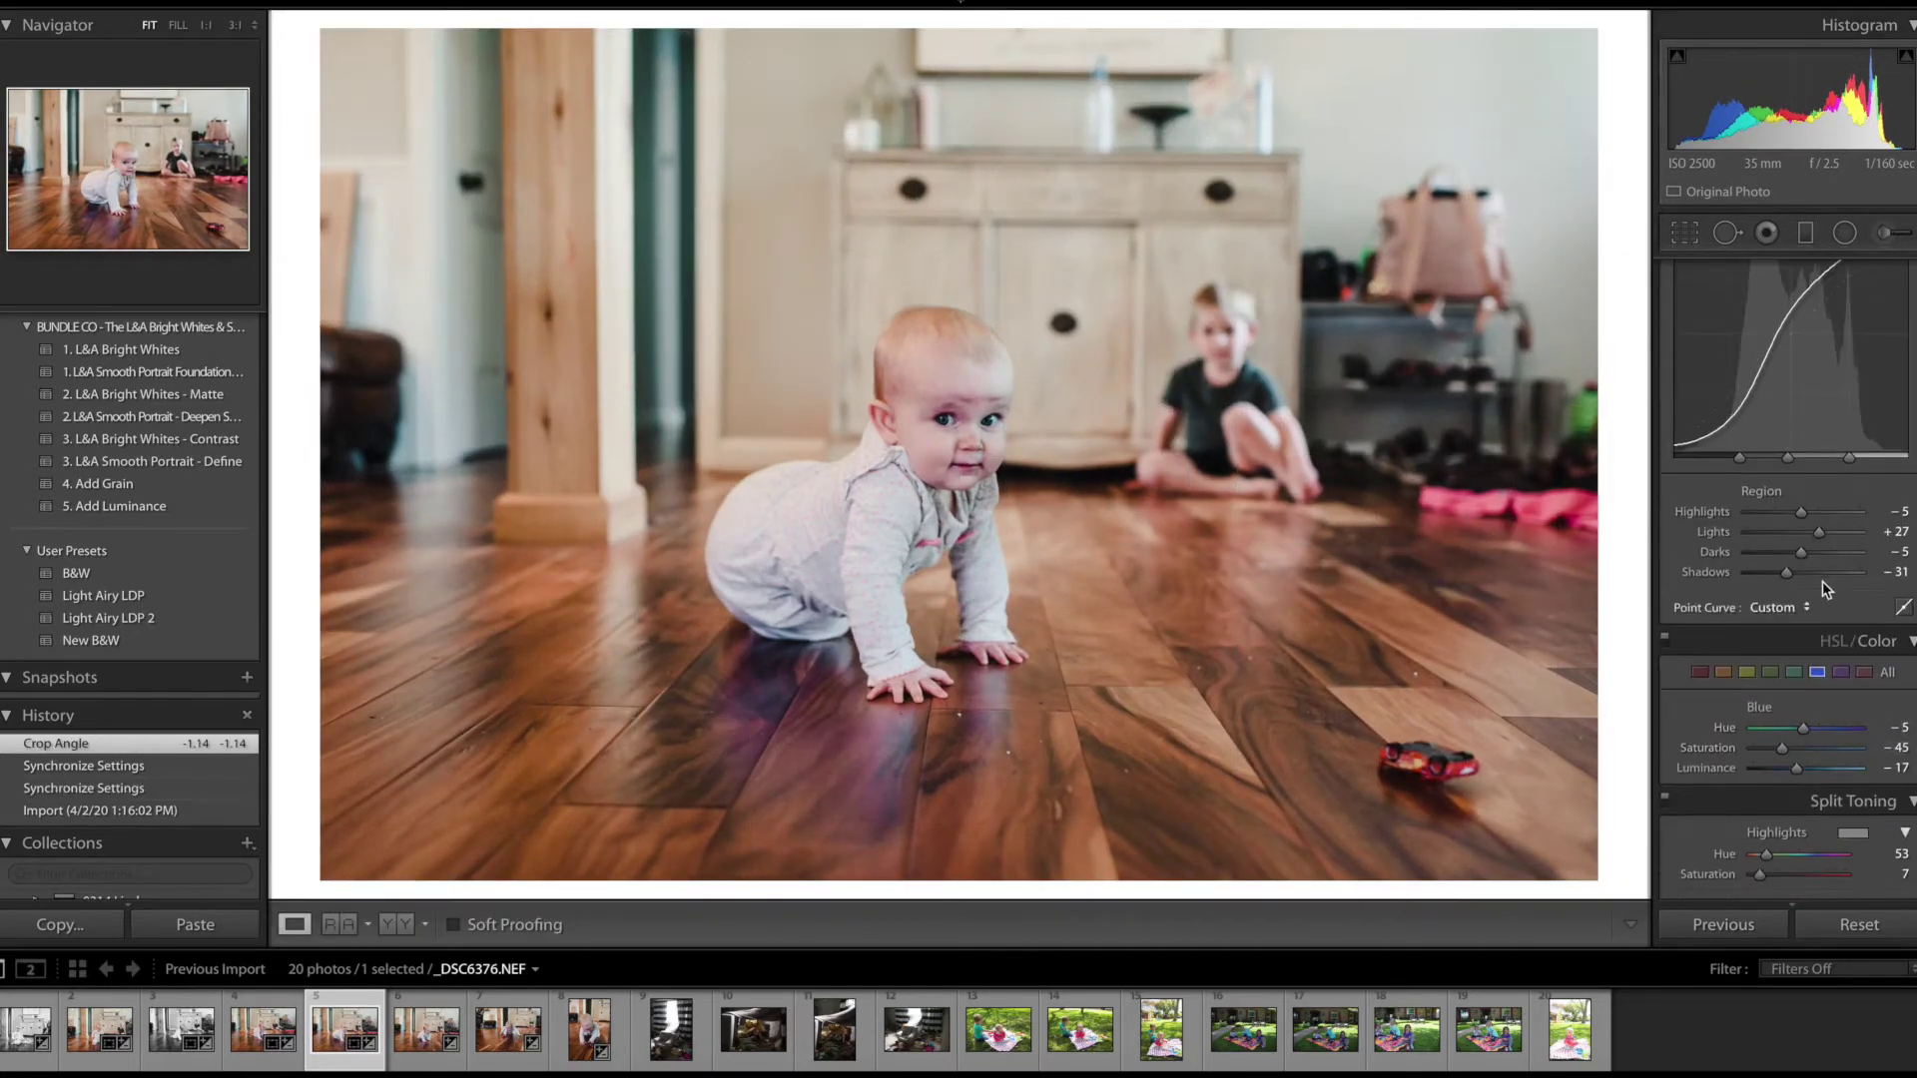
{"action": "left_click_drag", "start_coordinate": [1823, 532], "coordinate": [1820, 531]}
{"action": "scroll", "coordinate": [1832, 789], "scroll_direction": "down", "scroll_amount": 2}
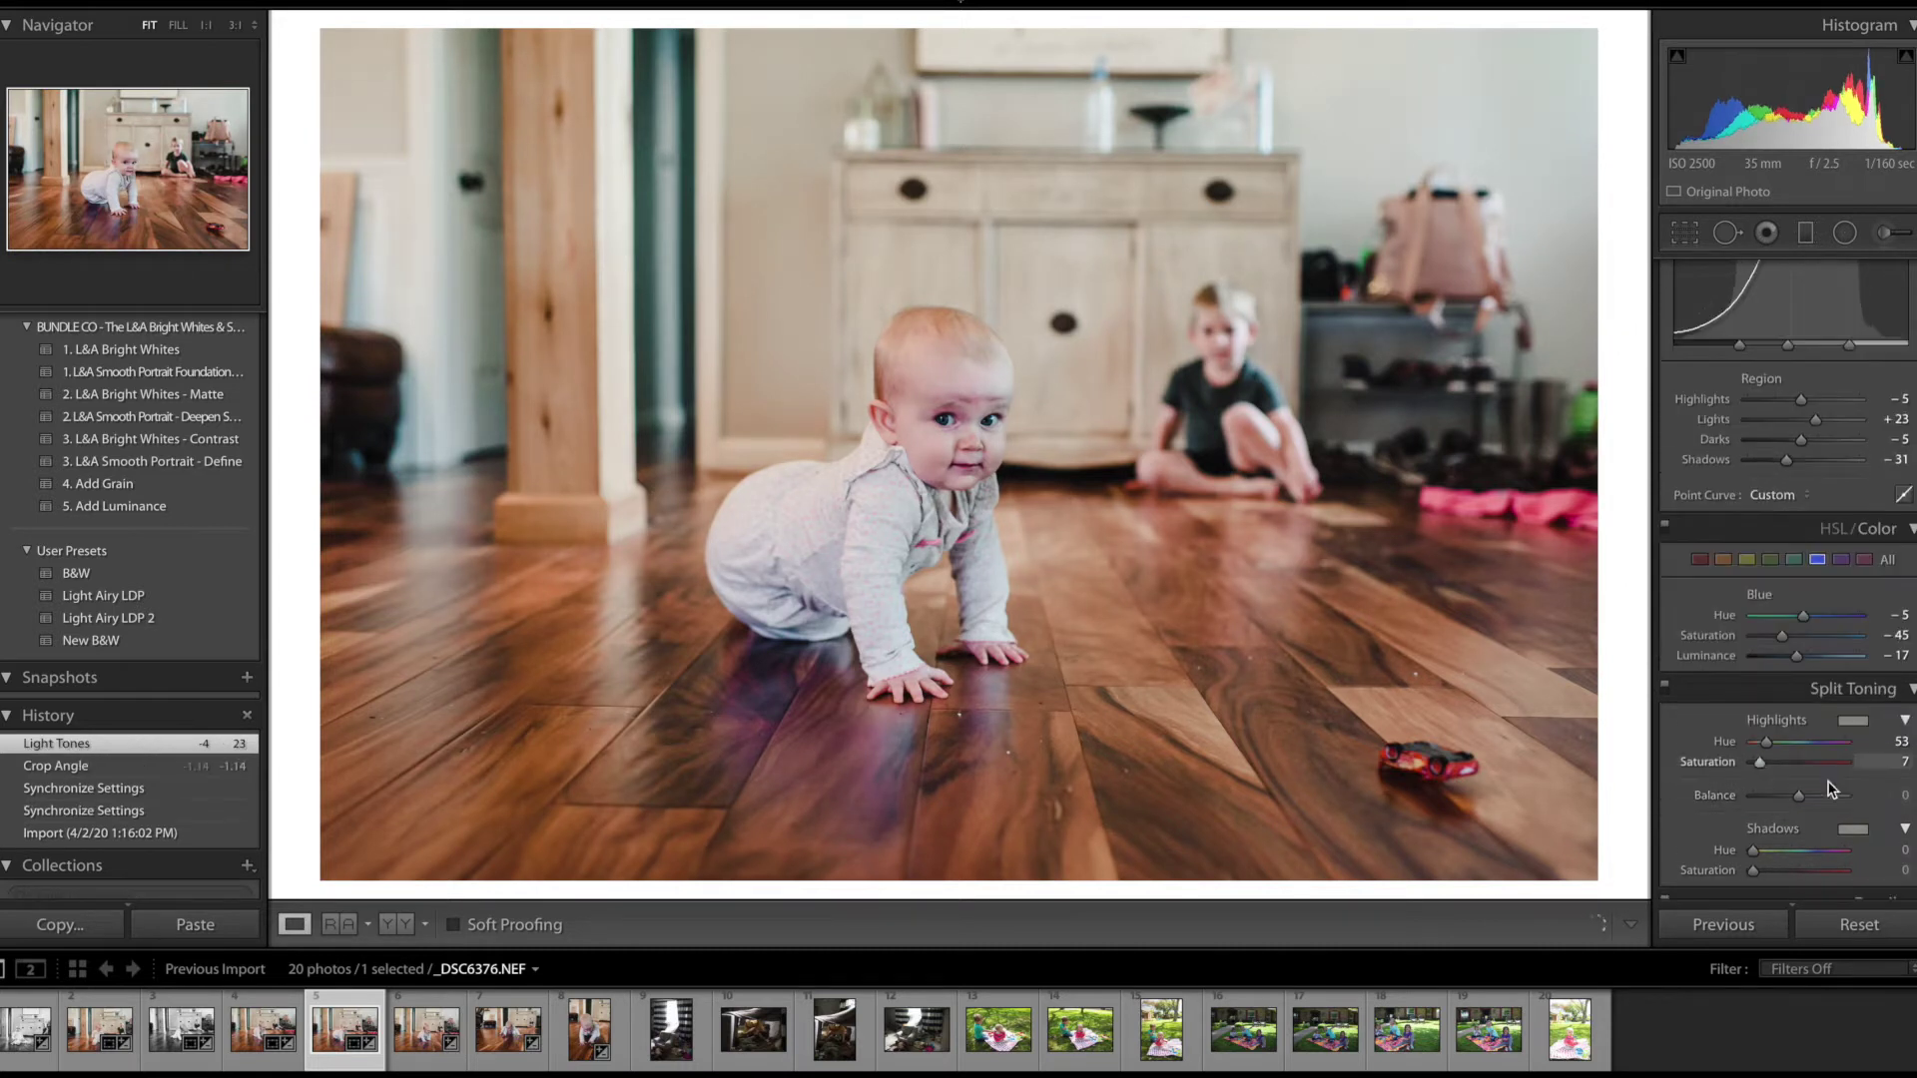
{"action": "scroll", "coordinate": [1832, 789], "scroll_direction": "down", "scroll_amount": 1}
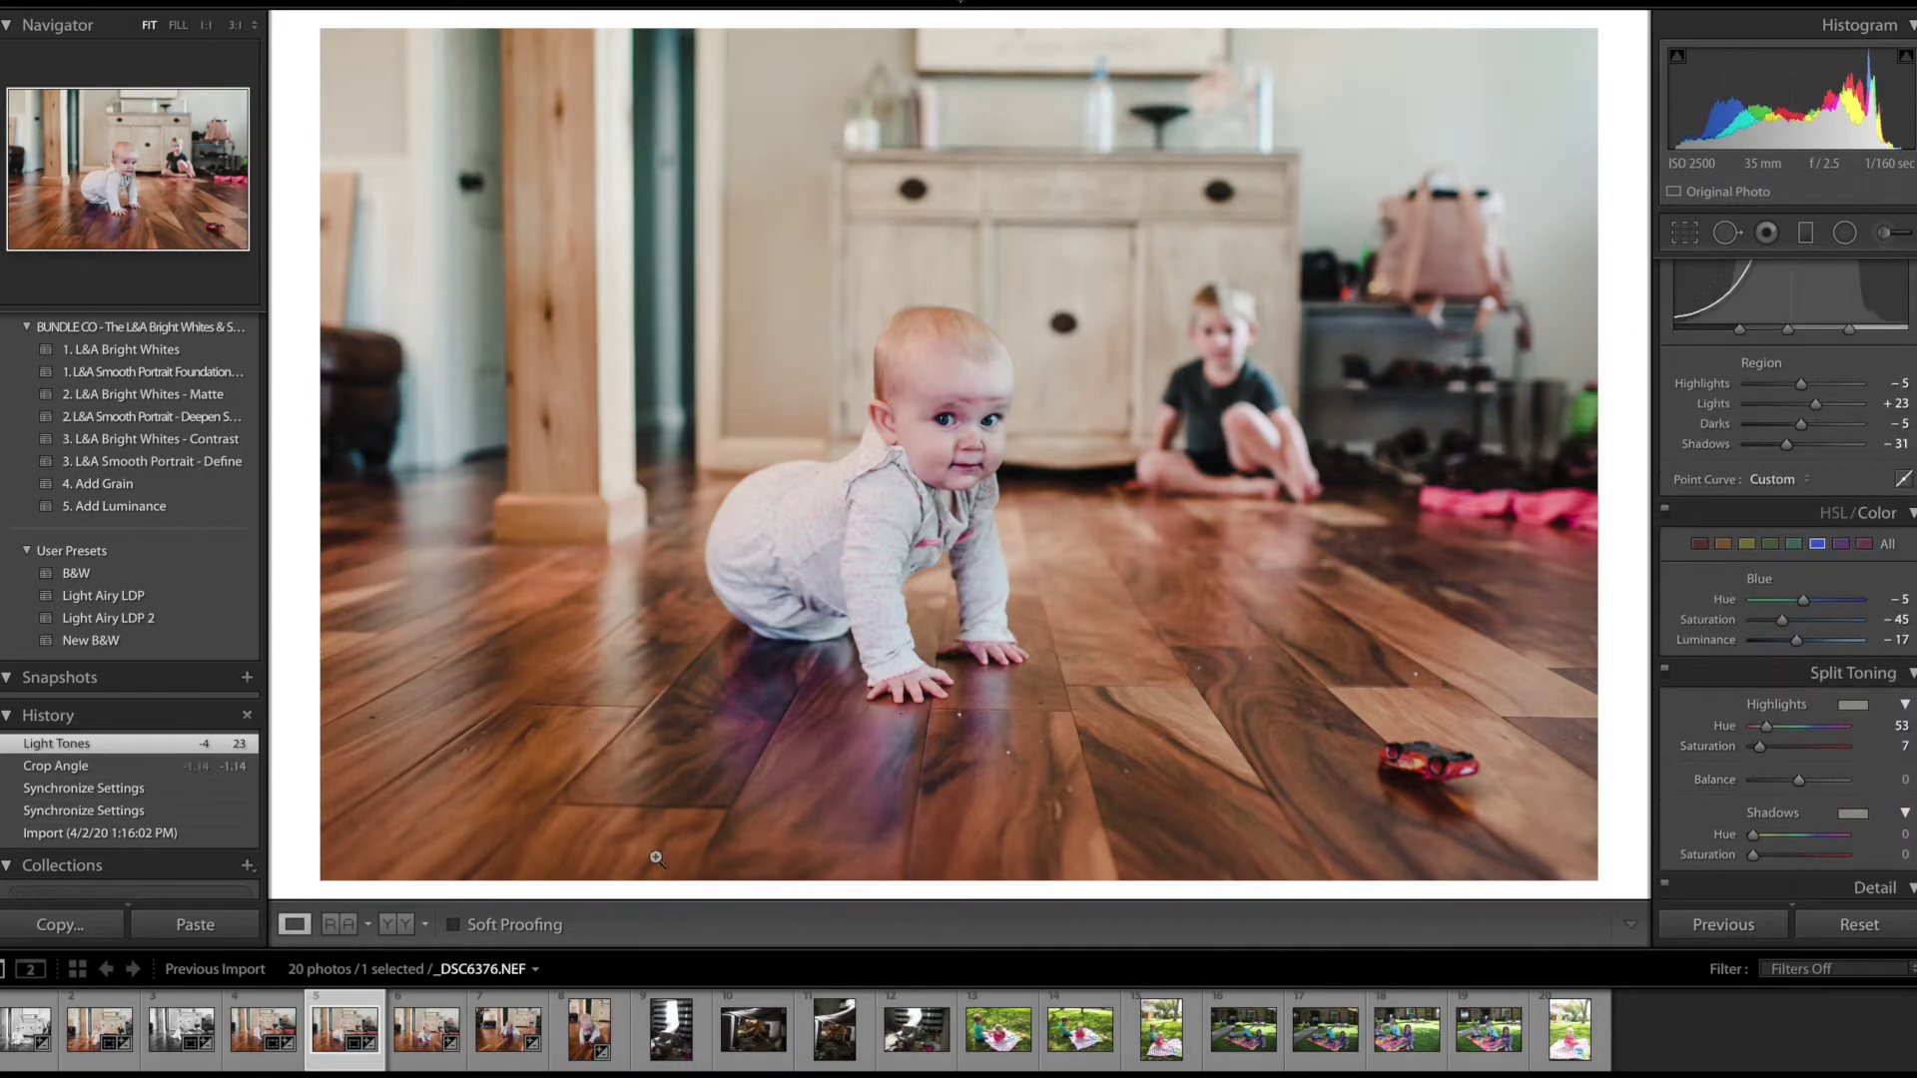
{"action": "left_click", "coordinate": [589, 1028], "text": "shift"}
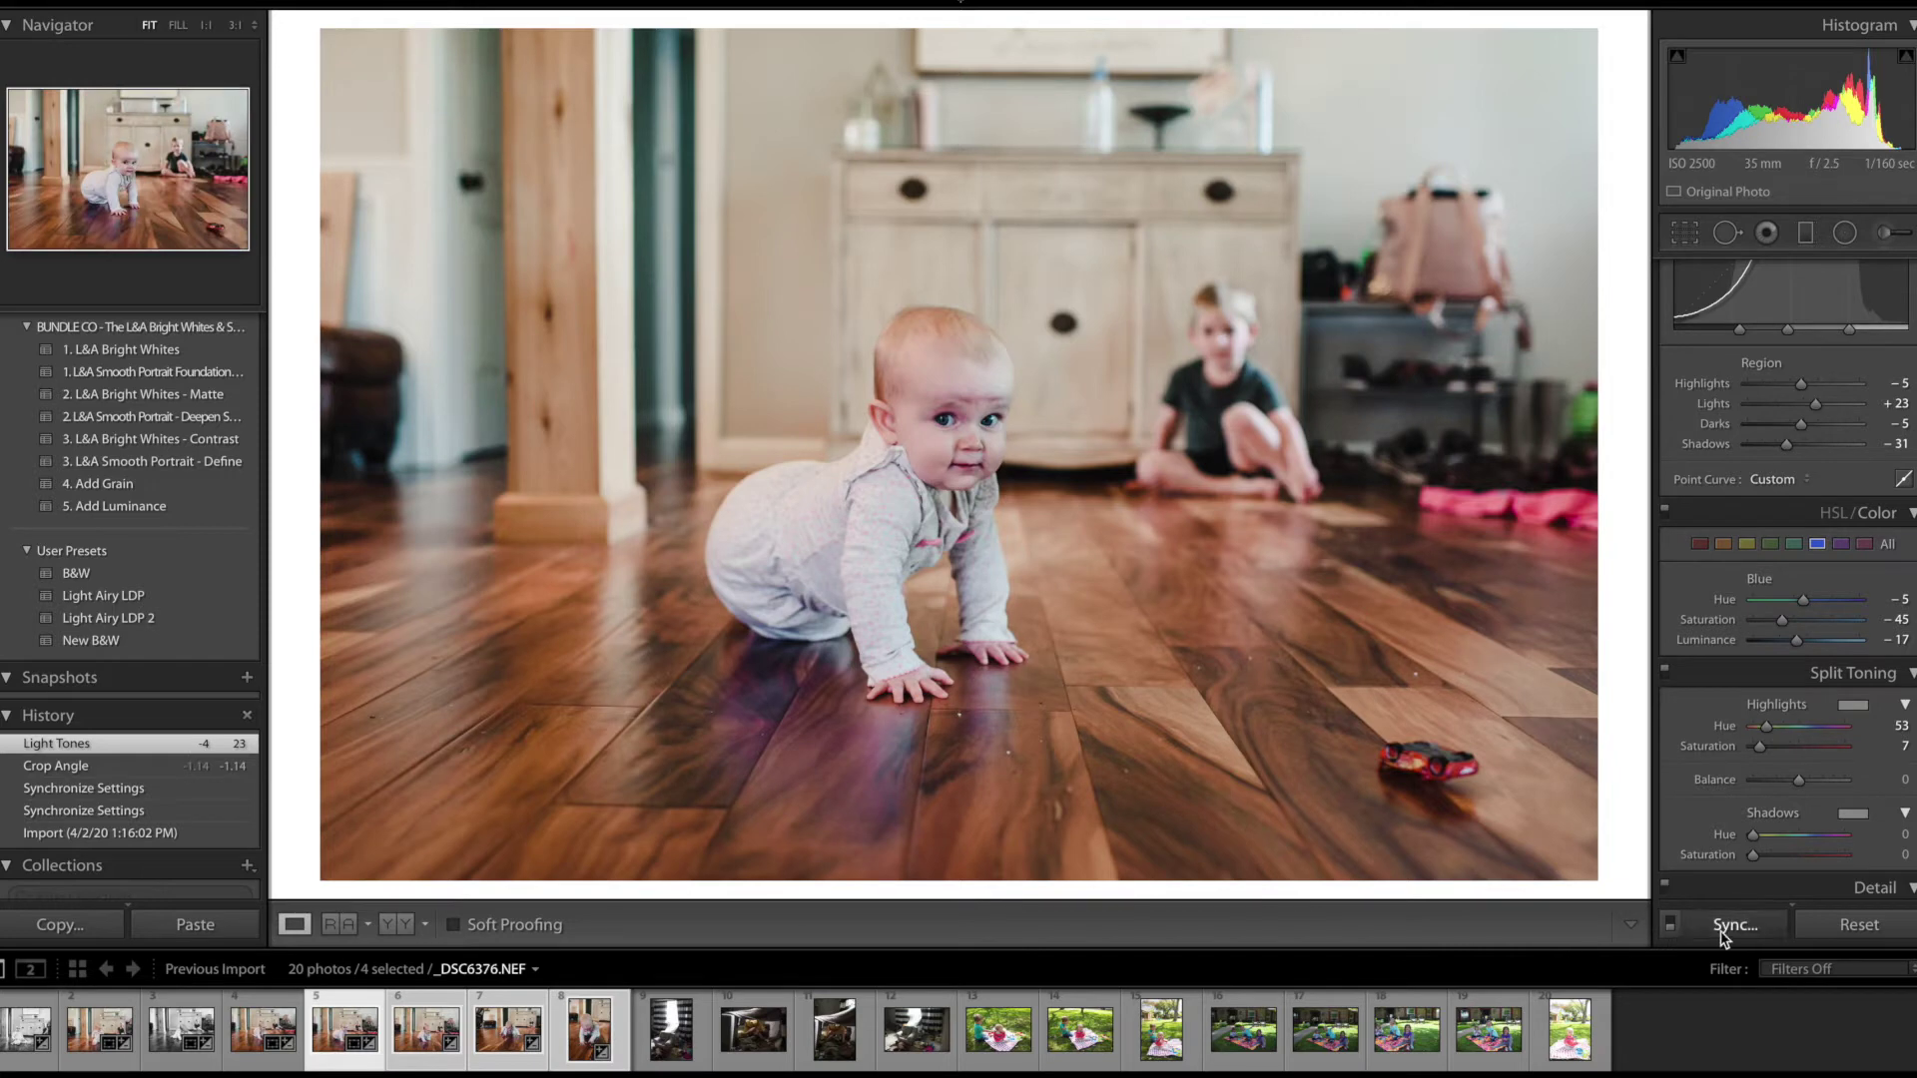
{"action": "left_click", "coordinate": [1722, 929]}
{"action": "key", "text": "Return"}
{"action": "left_click", "coordinate": [439, 1019]}
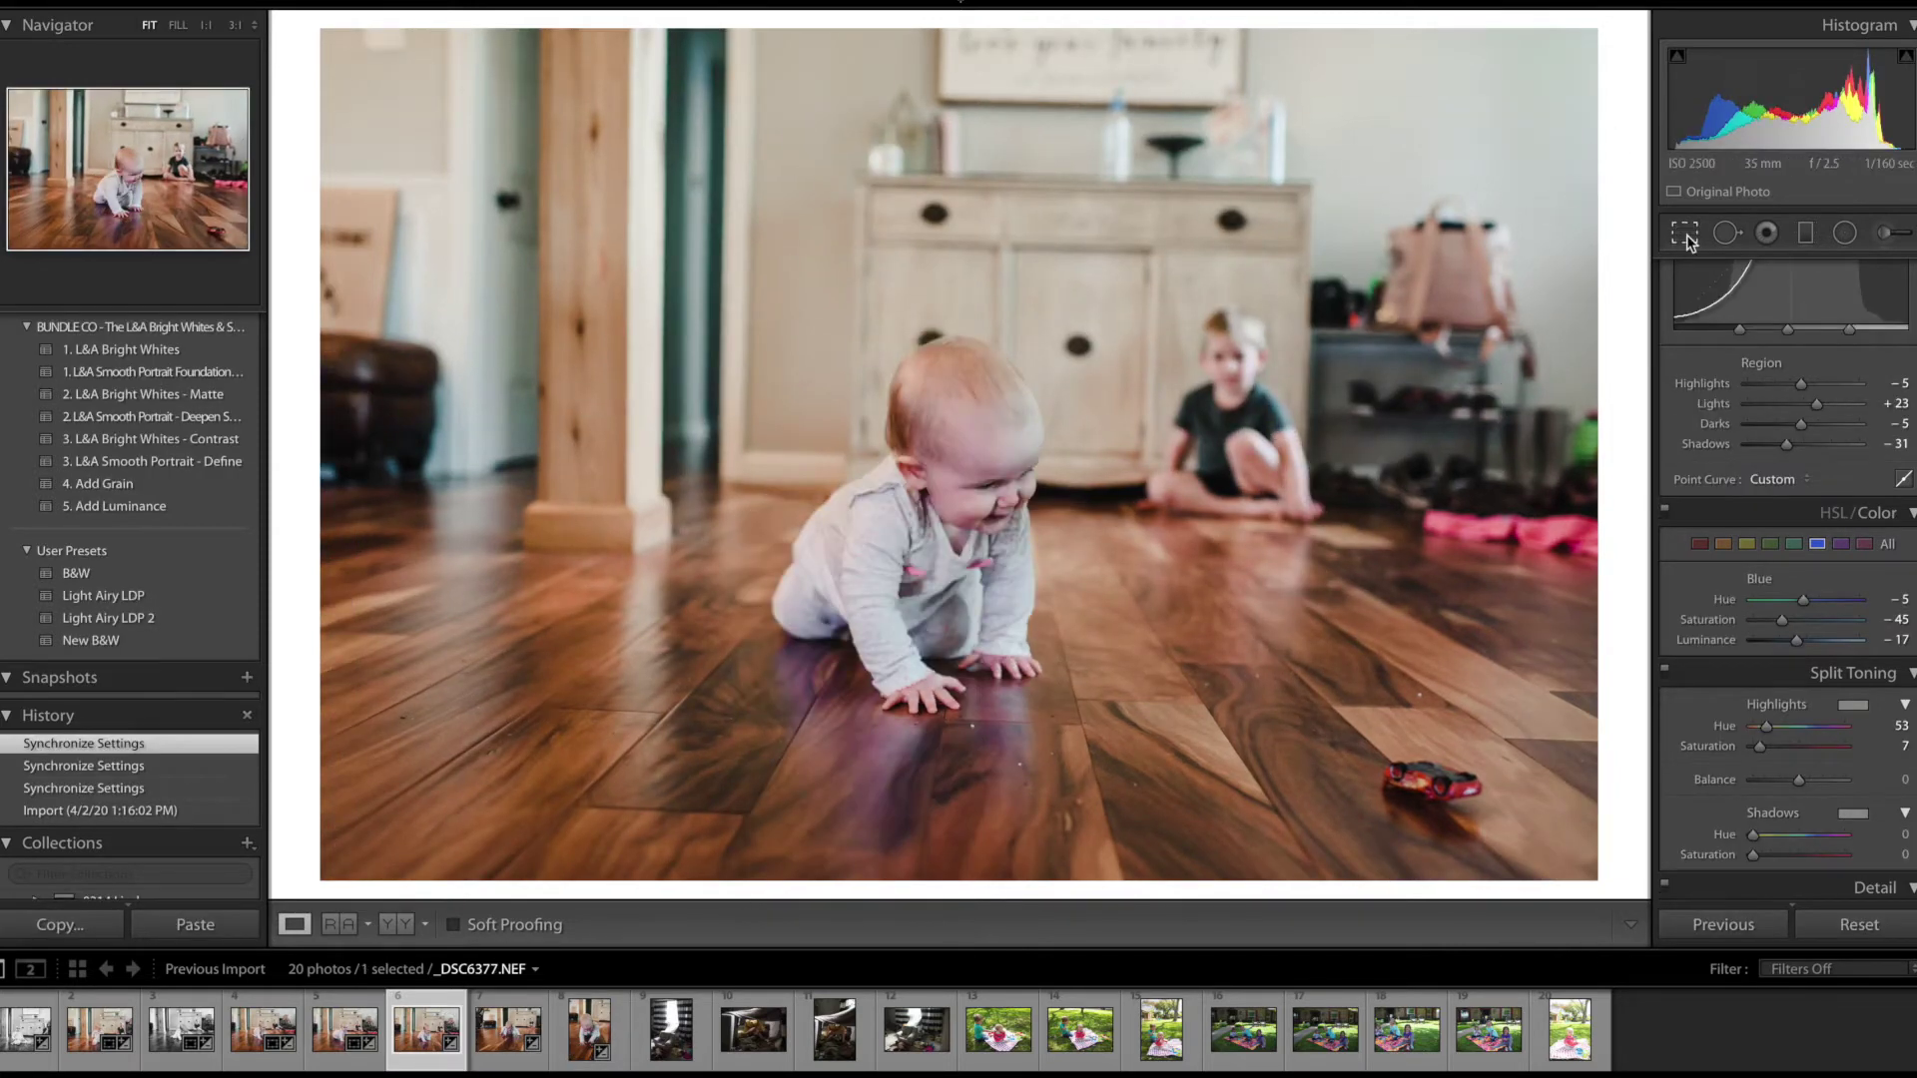
- Straighten _DSC6377 to a -1.14 crop angle
{"action": "left_click", "coordinate": [1686, 235]}
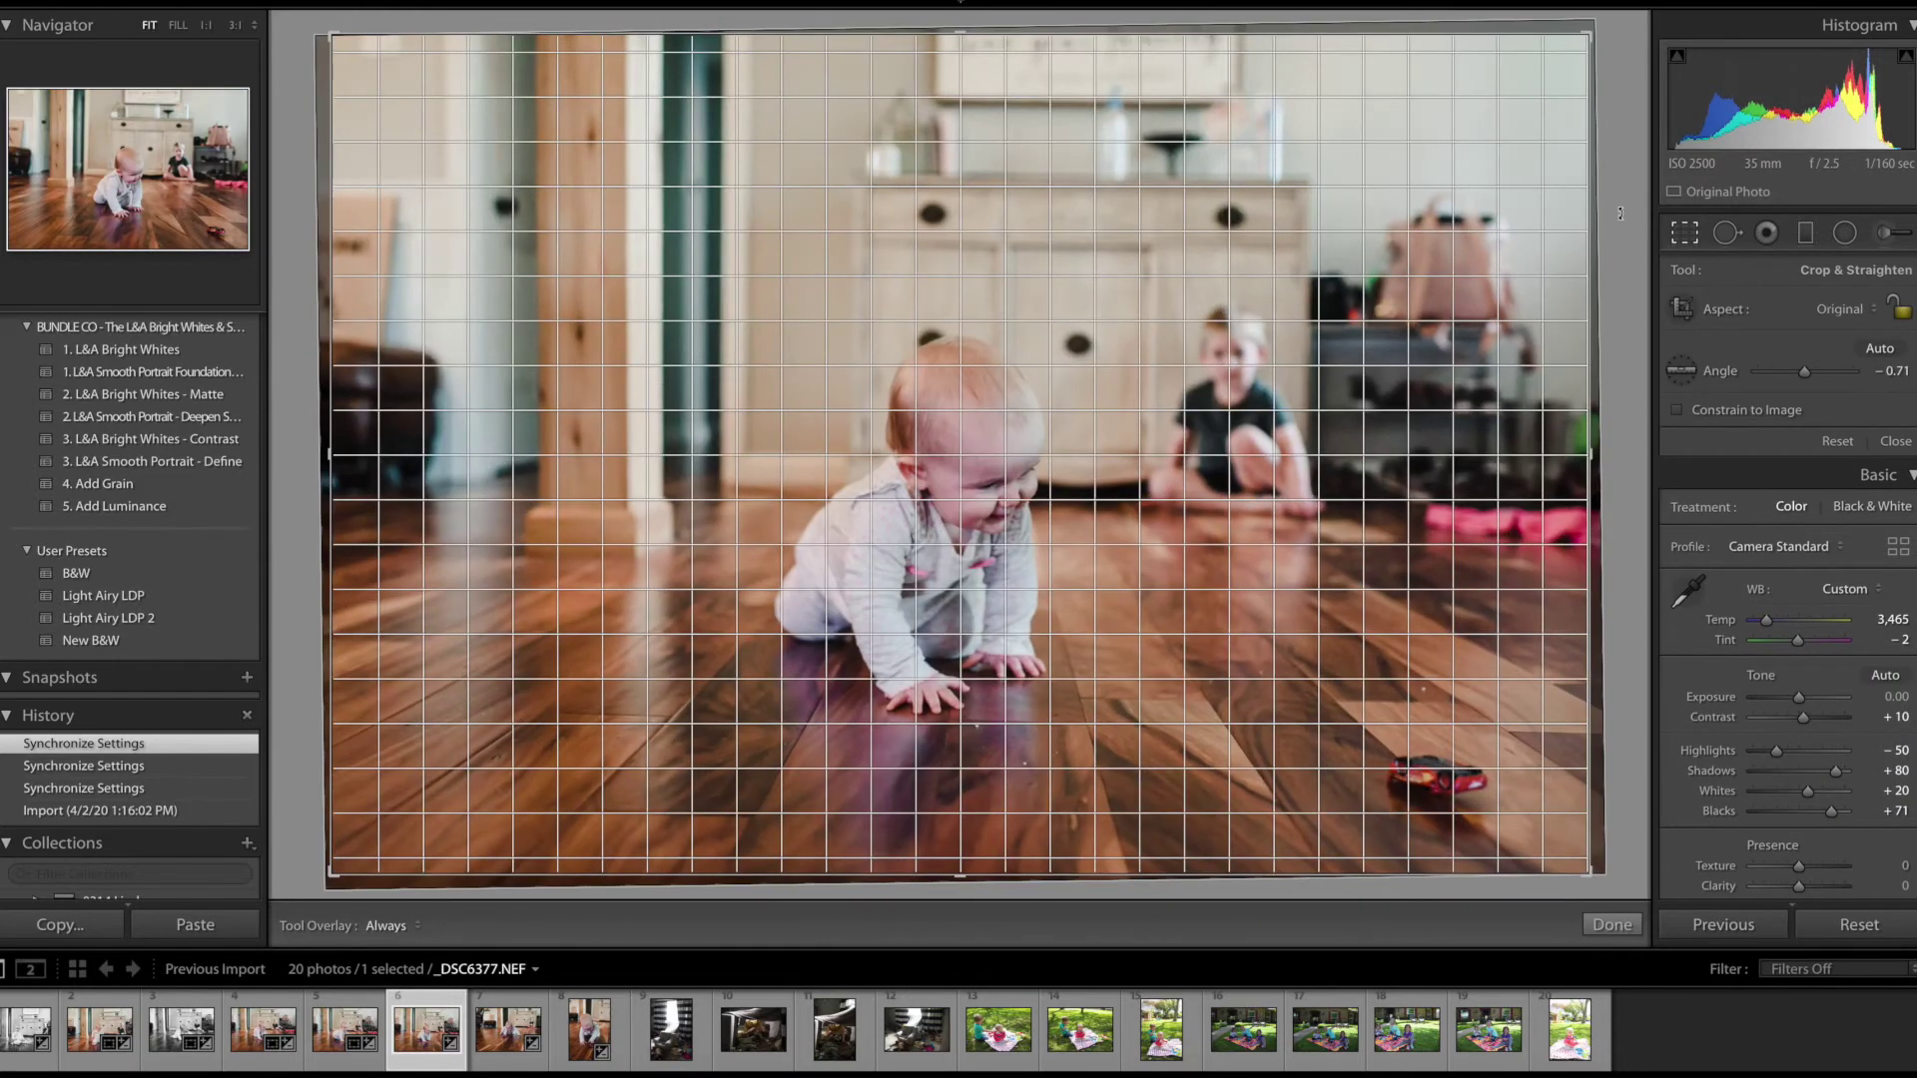
{"action": "left_click_drag", "start_coordinate": [1620, 212], "coordinate": [1624, 213]}
{"action": "key", "text": "Return"}
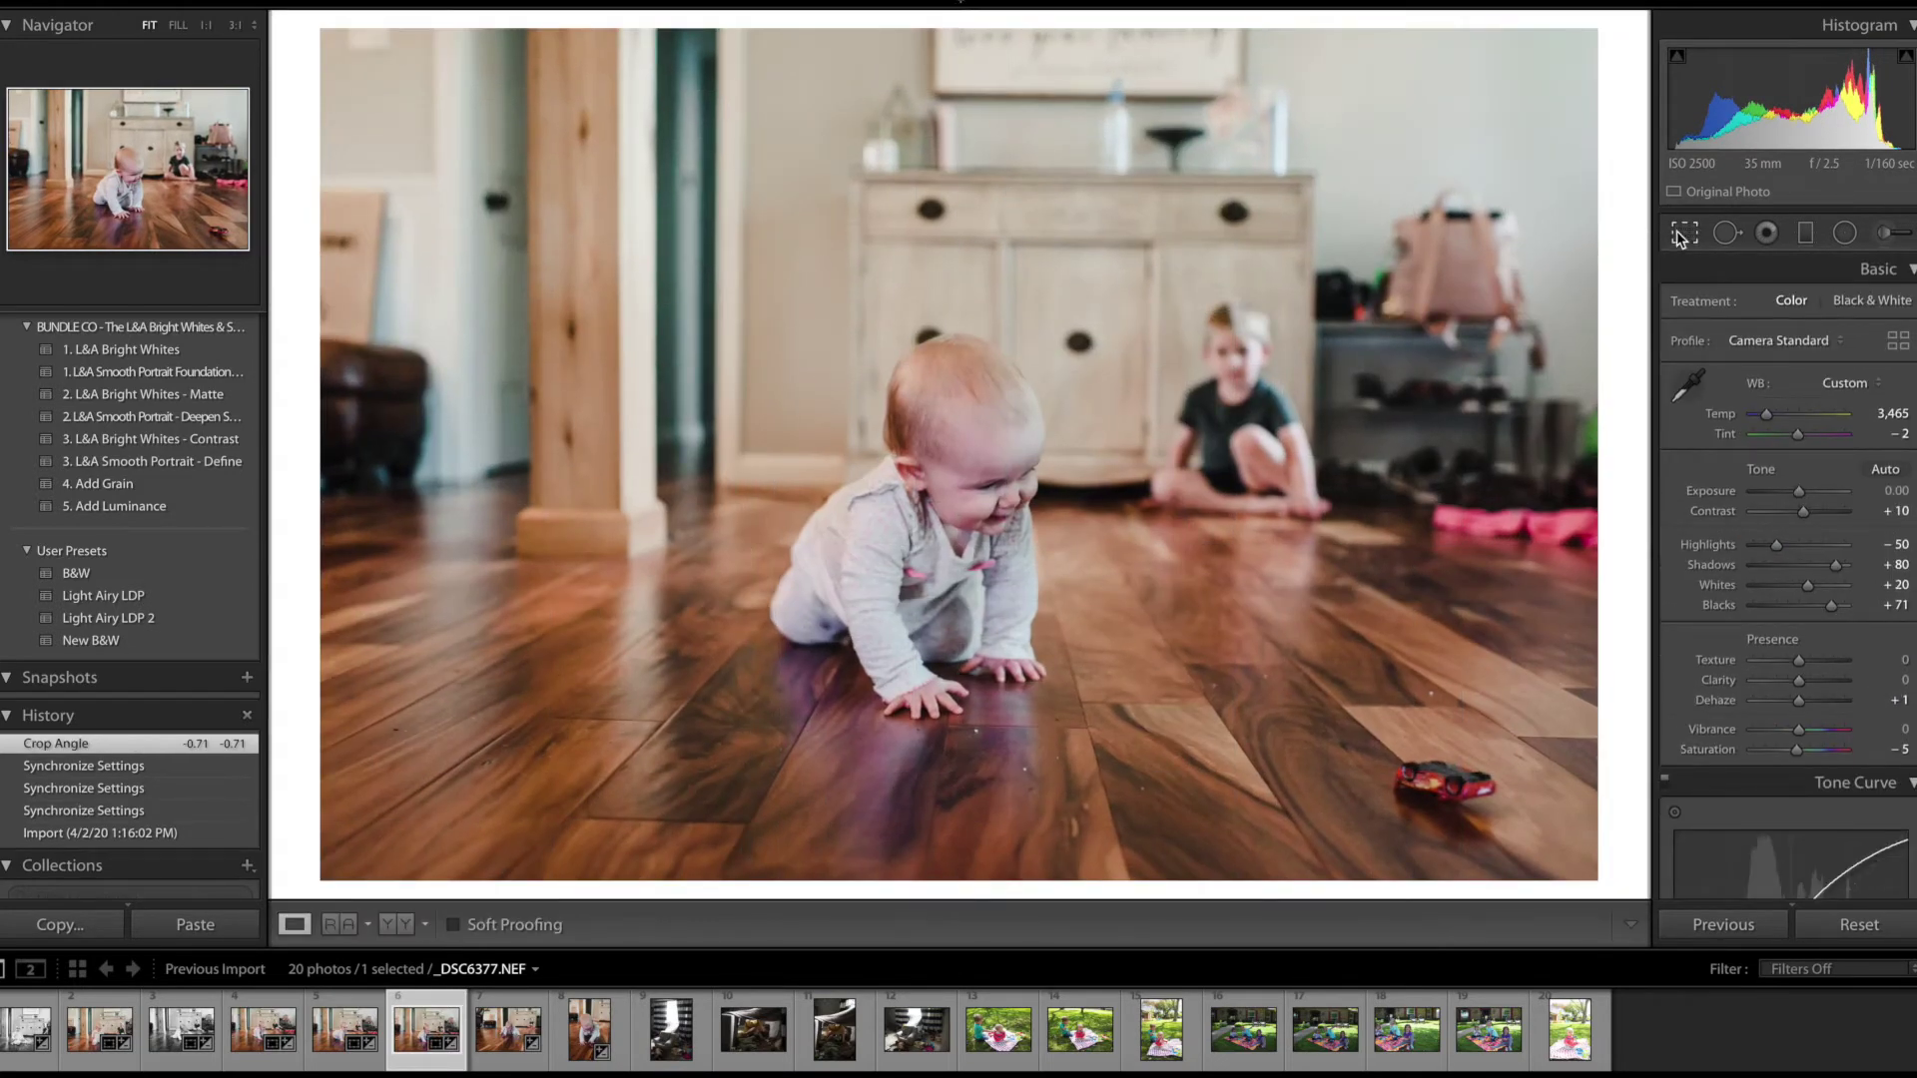
{"action": "left_click", "coordinate": [1685, 234]}
{"action": "left_click_drag", "start_coordinate": [1620, 209], "coordinate": [1623, 232]}
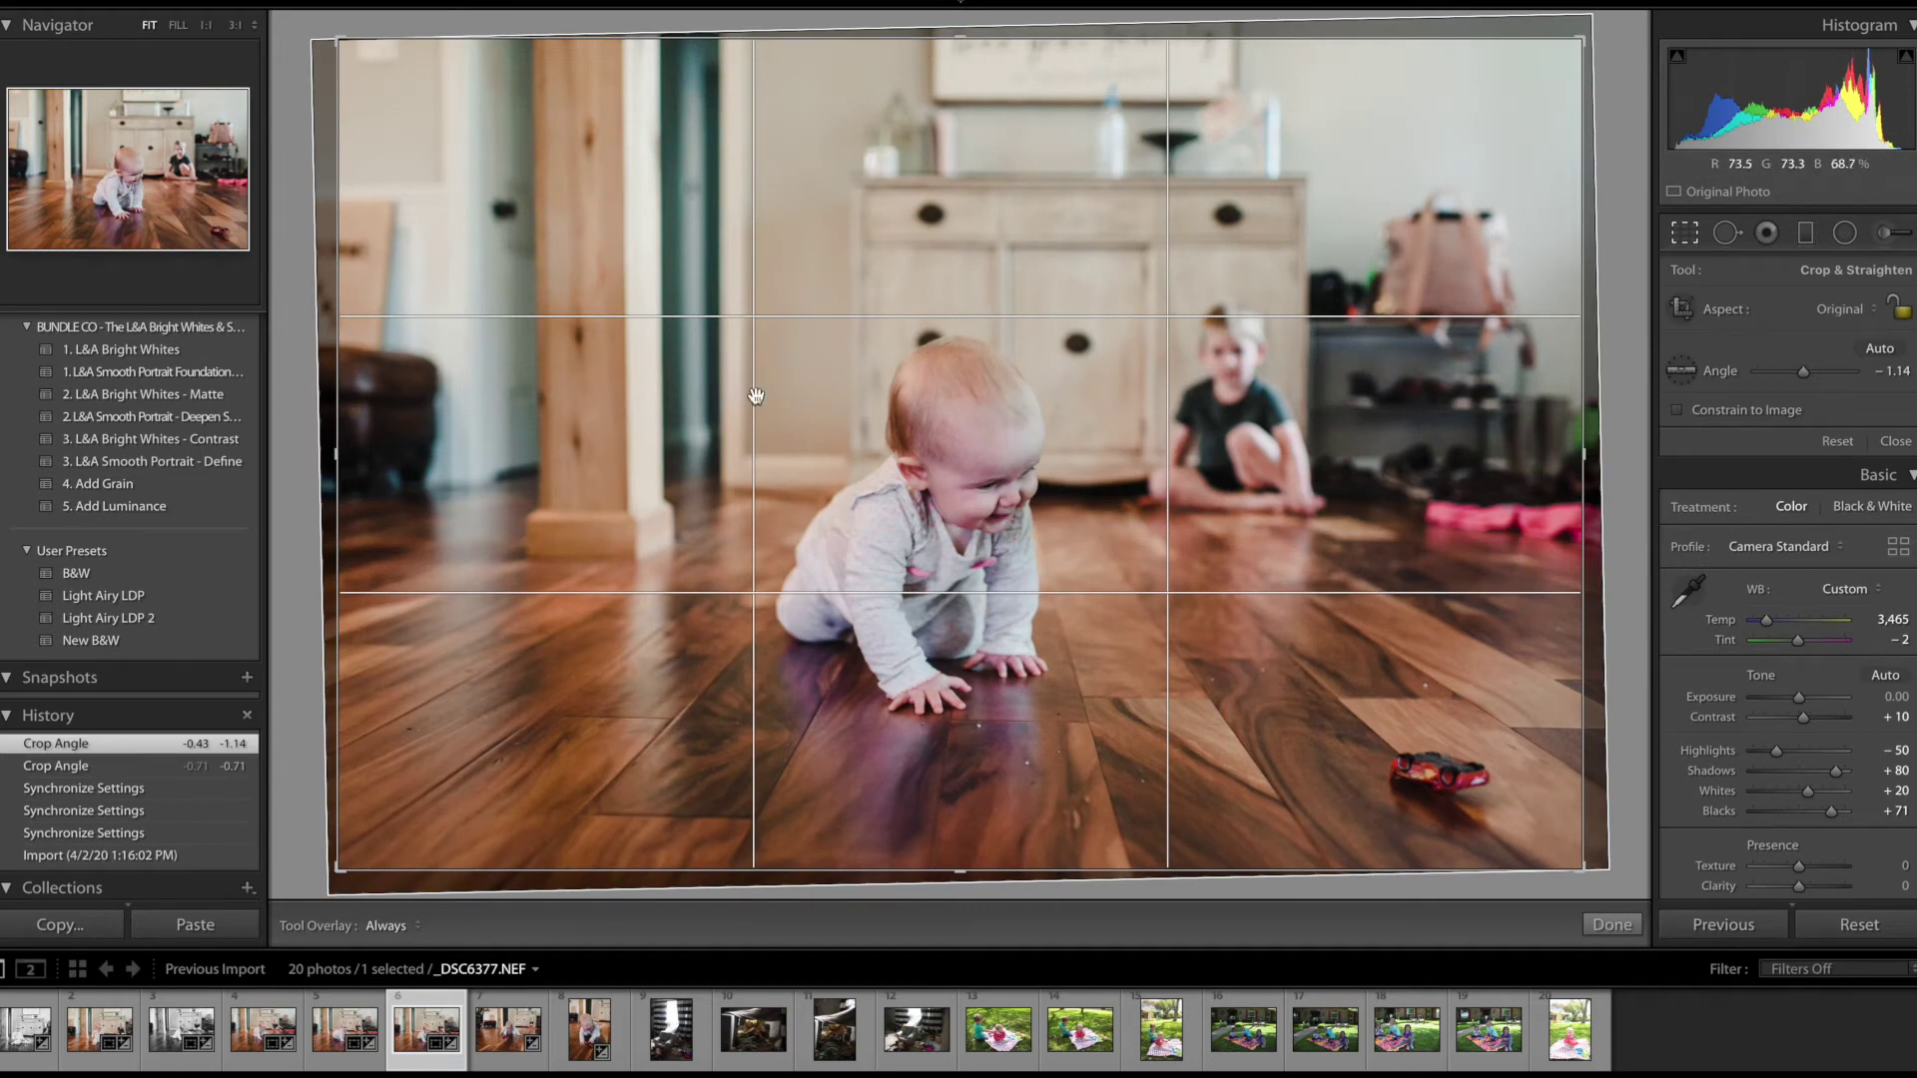
{"action": "key", "text": "Return"}
- Raise Exposure to +0.10 and Whites to +25, then select photos 6–8
{"action": "key", "text": "equal"}
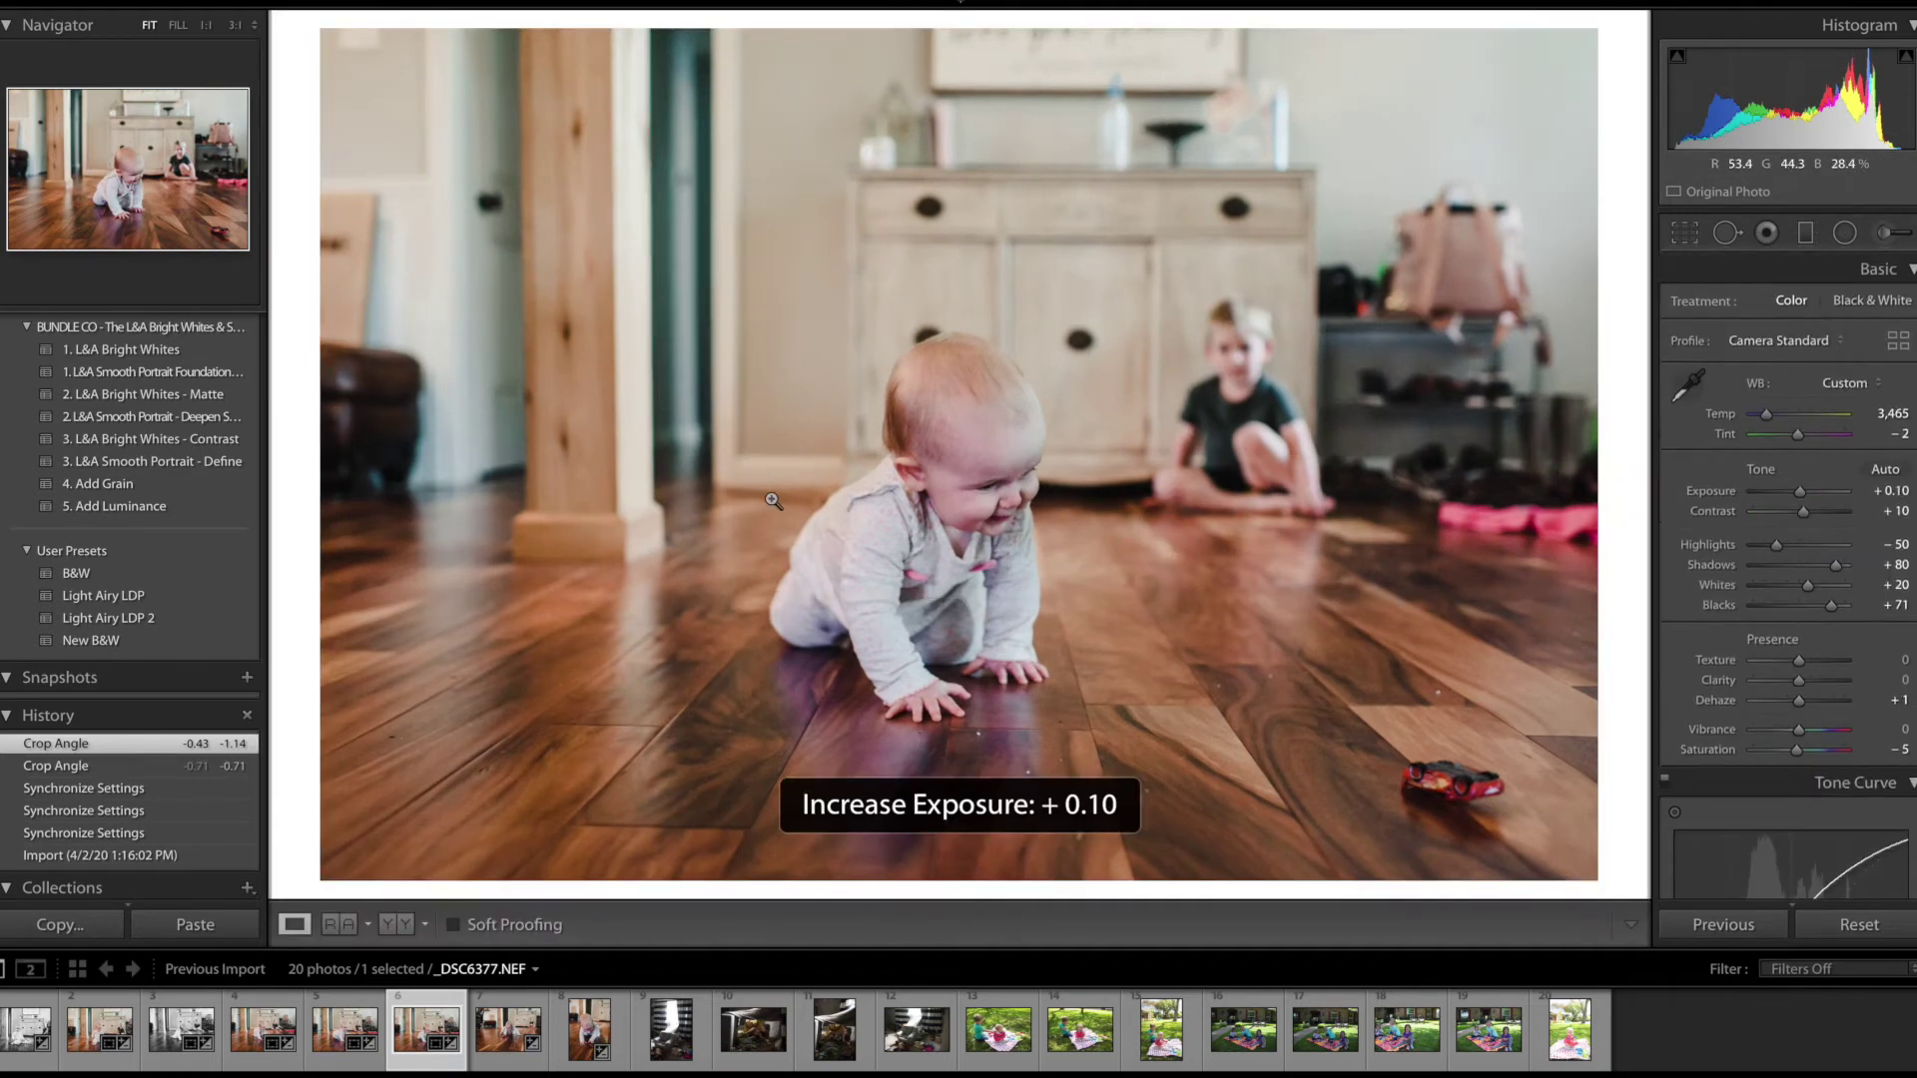
{"action": "left_click_drag", "start_coordinate": [1808, 585], "coordinate": [1815, 587]}
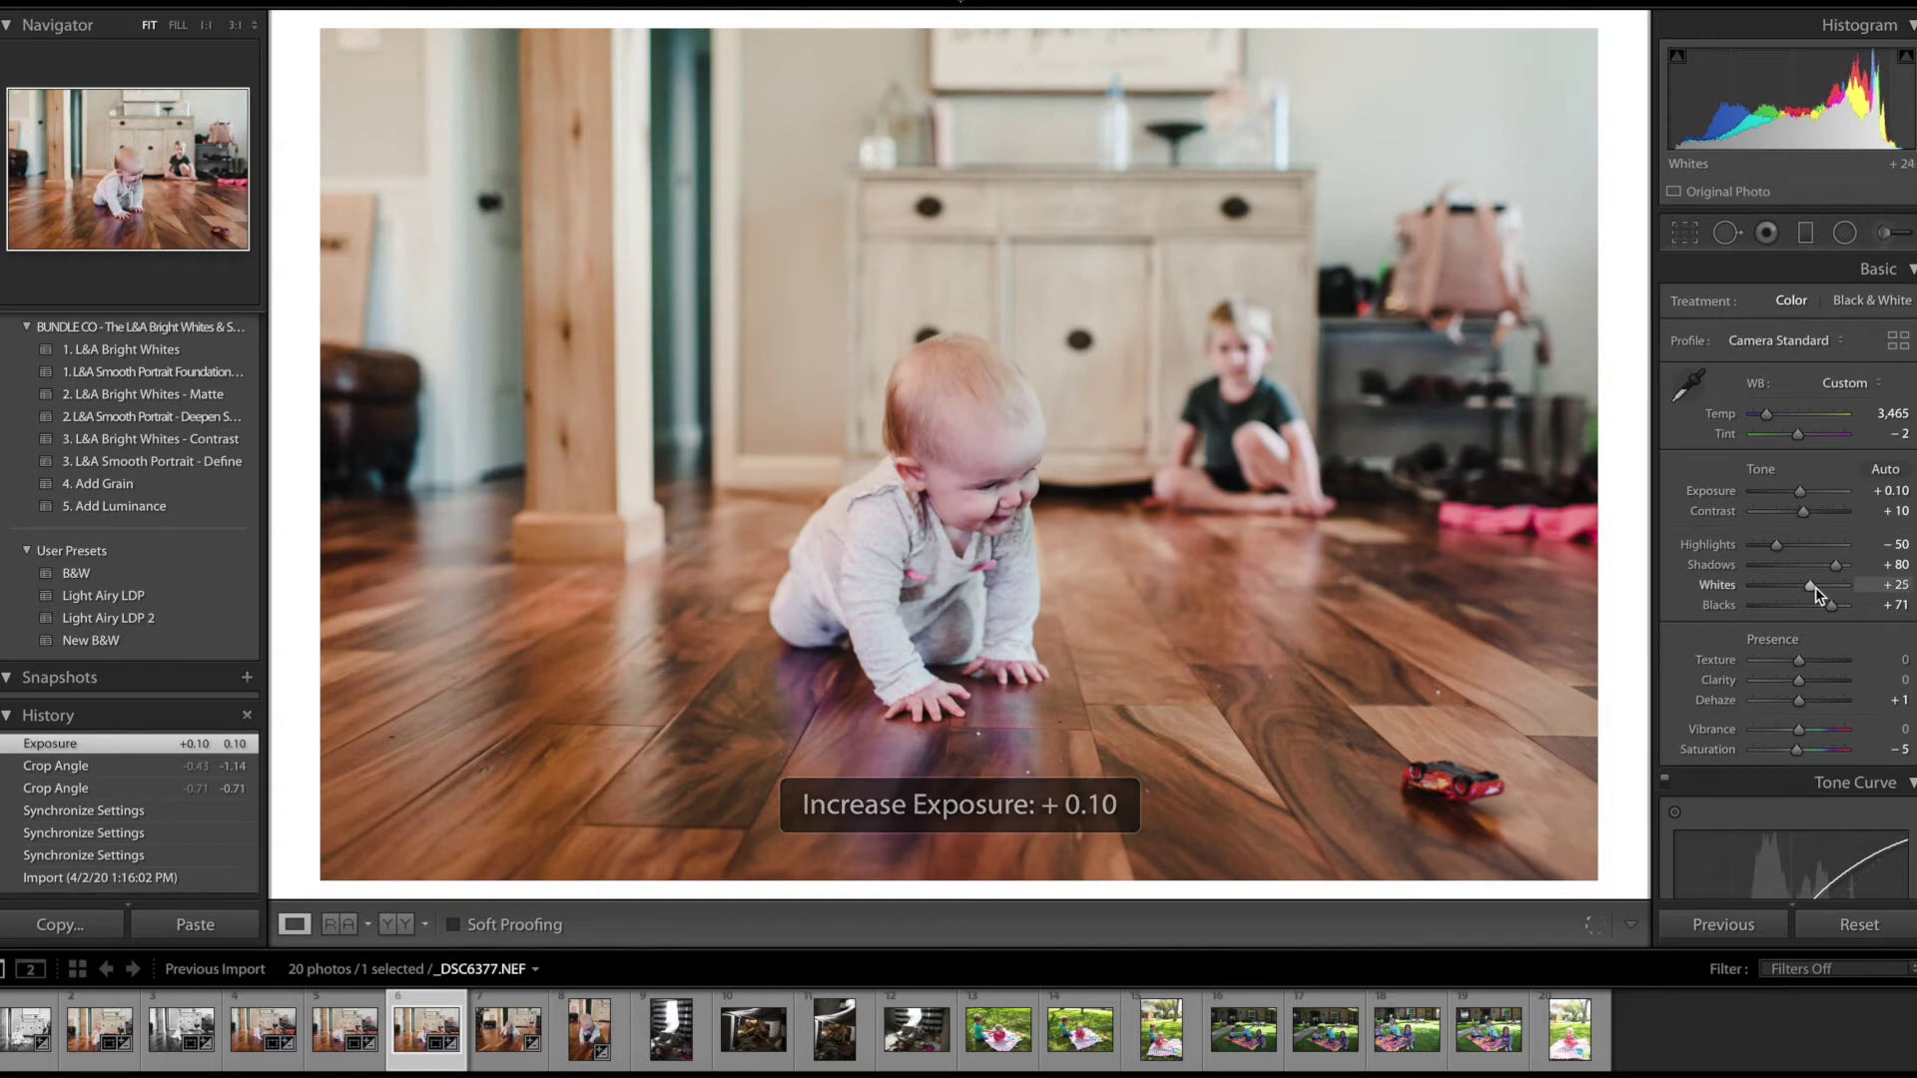
{"action": "left_click", "coordinate": [577, 1048], "text": "shift"}
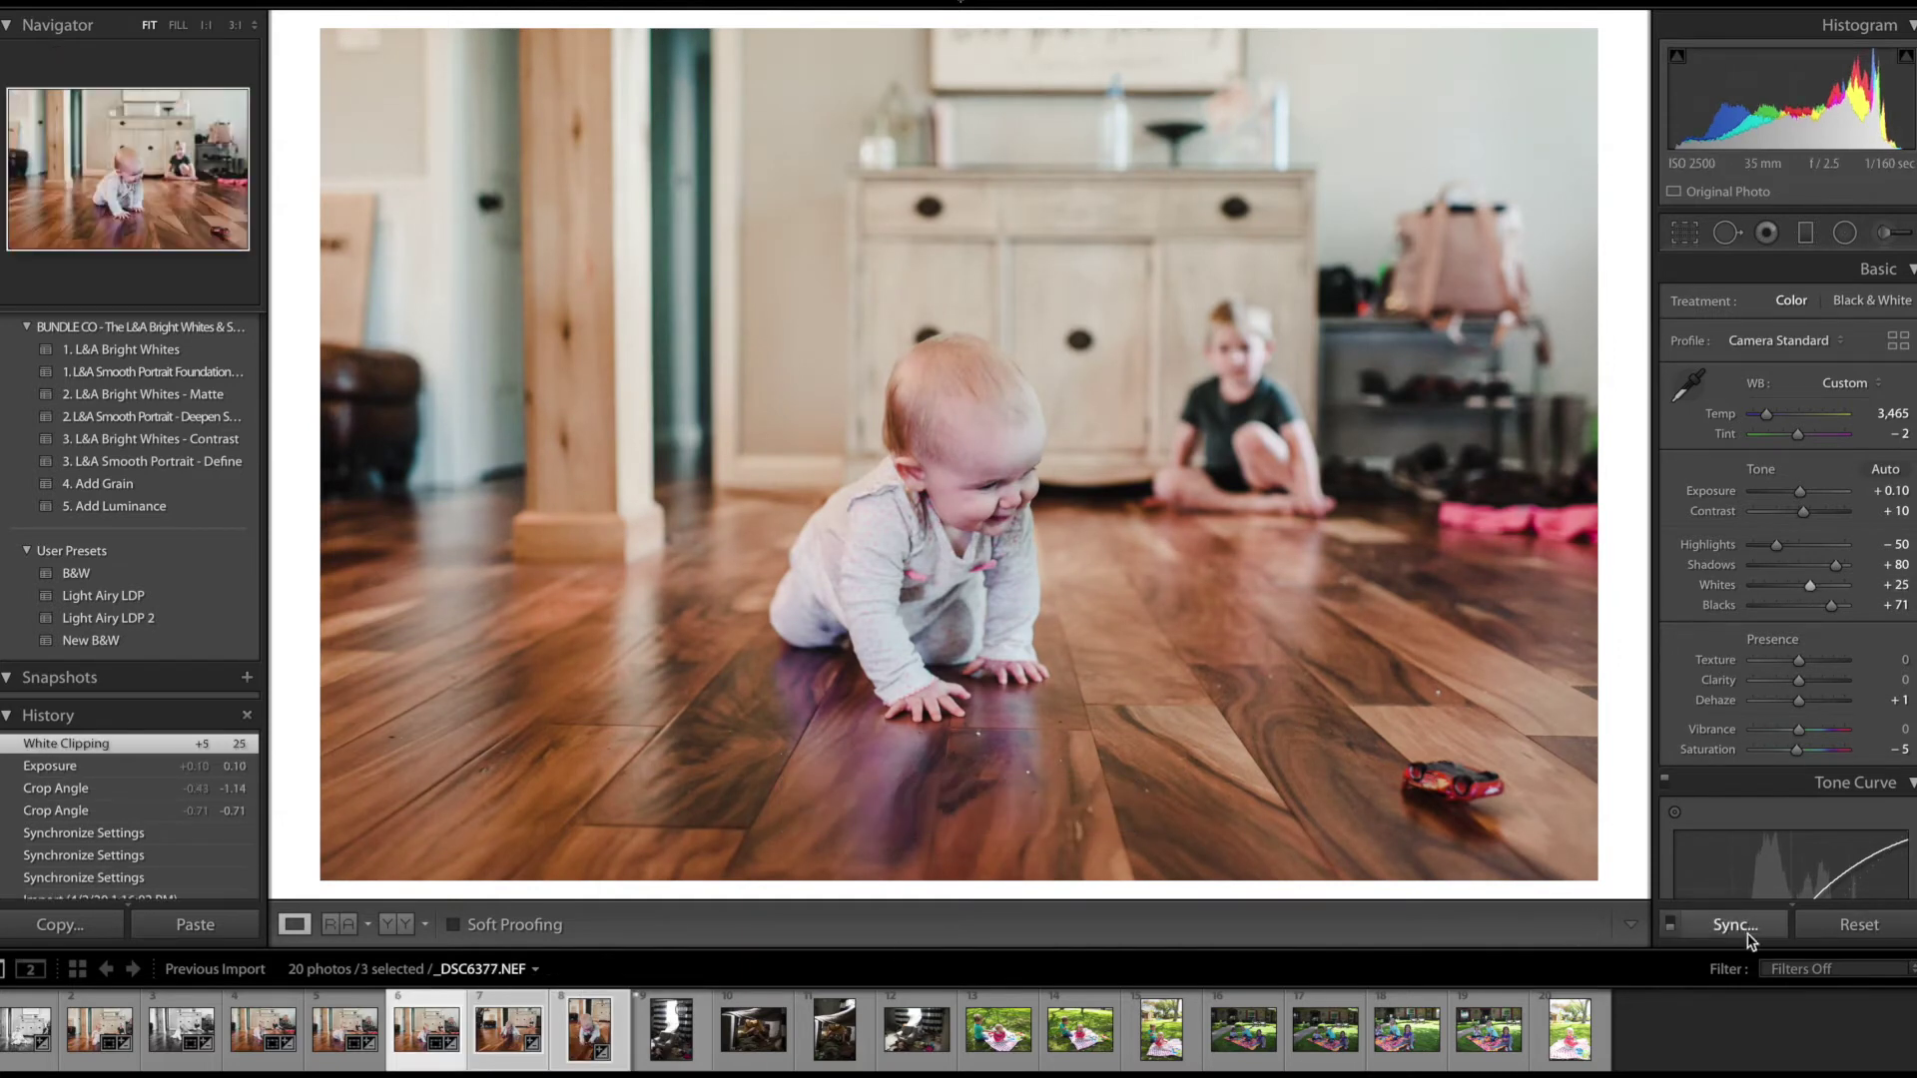
{"action": "left_click", "coordinate": [511, 1011]}
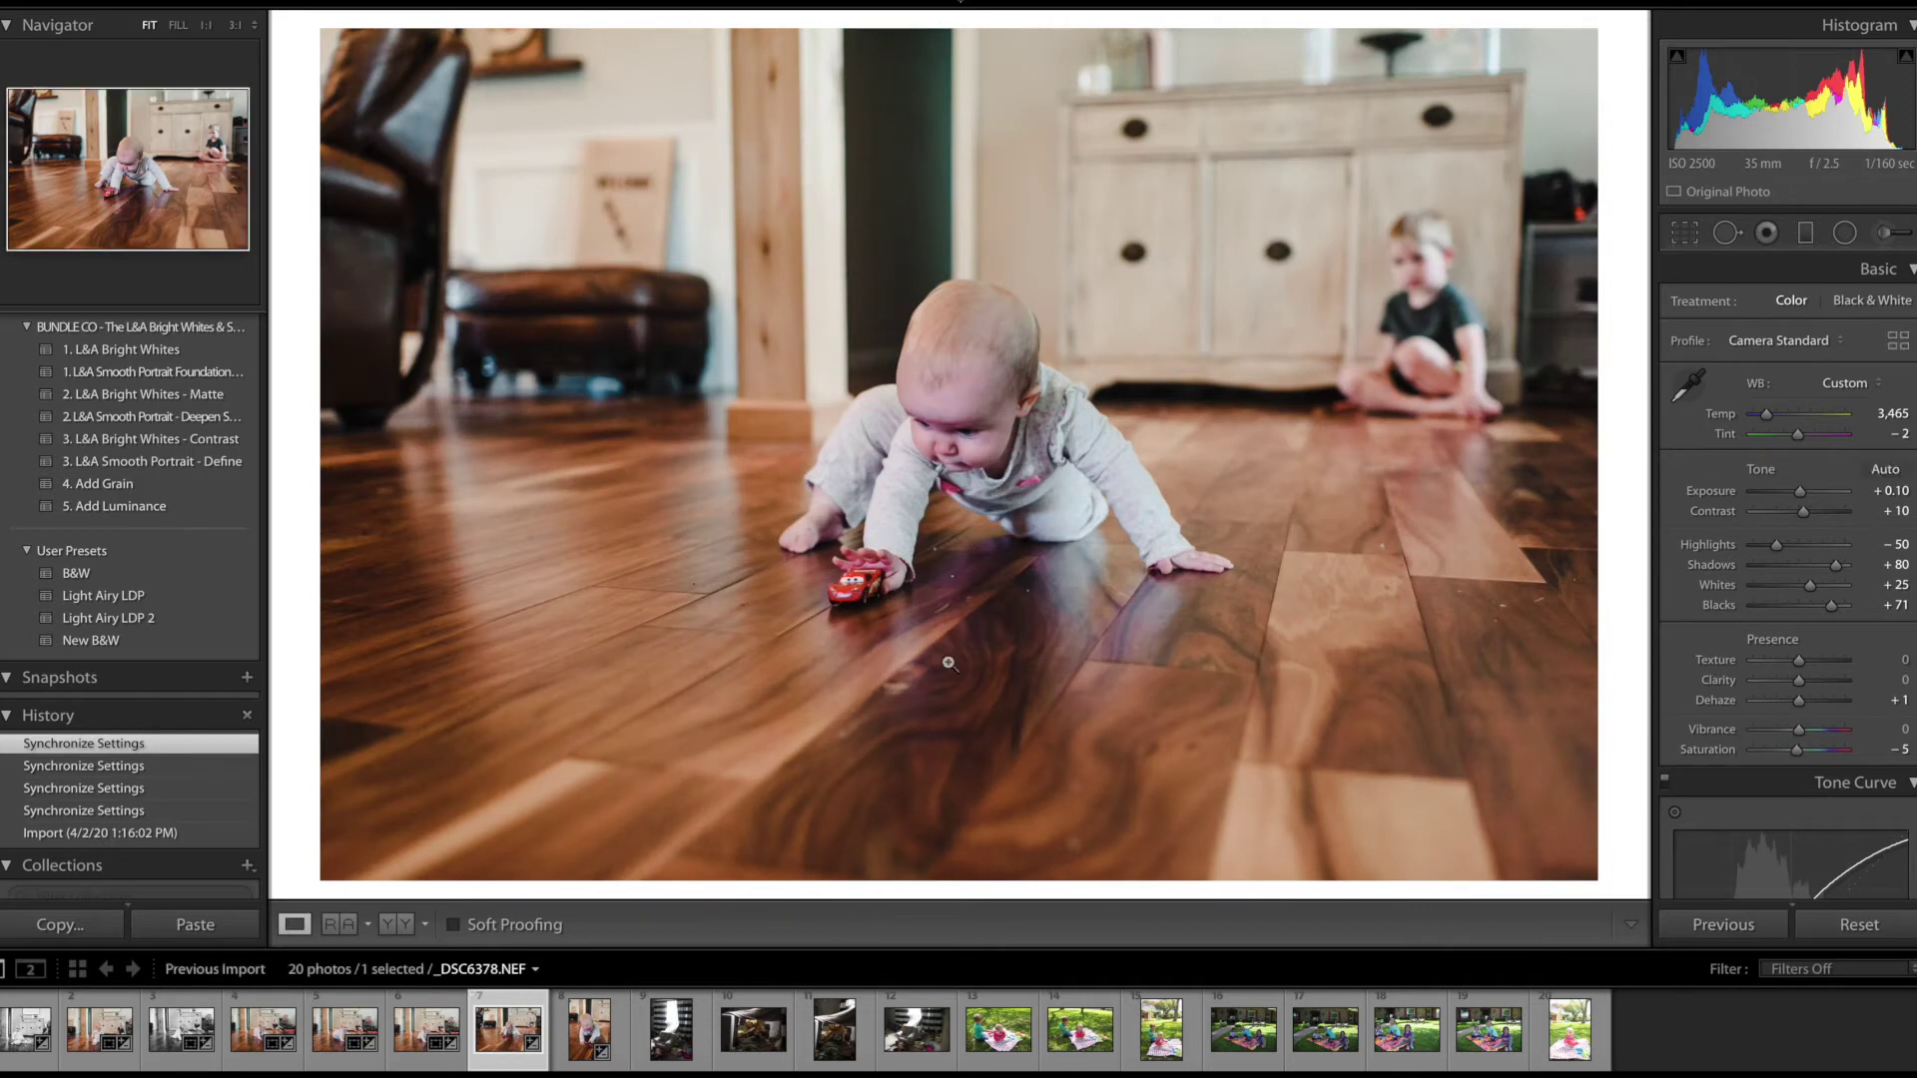
- Tighten the crop from the bottom-left corner and straighten _DSC6378 to 0.37
{"action": "left_click", "coordinate": [1685, 232]}
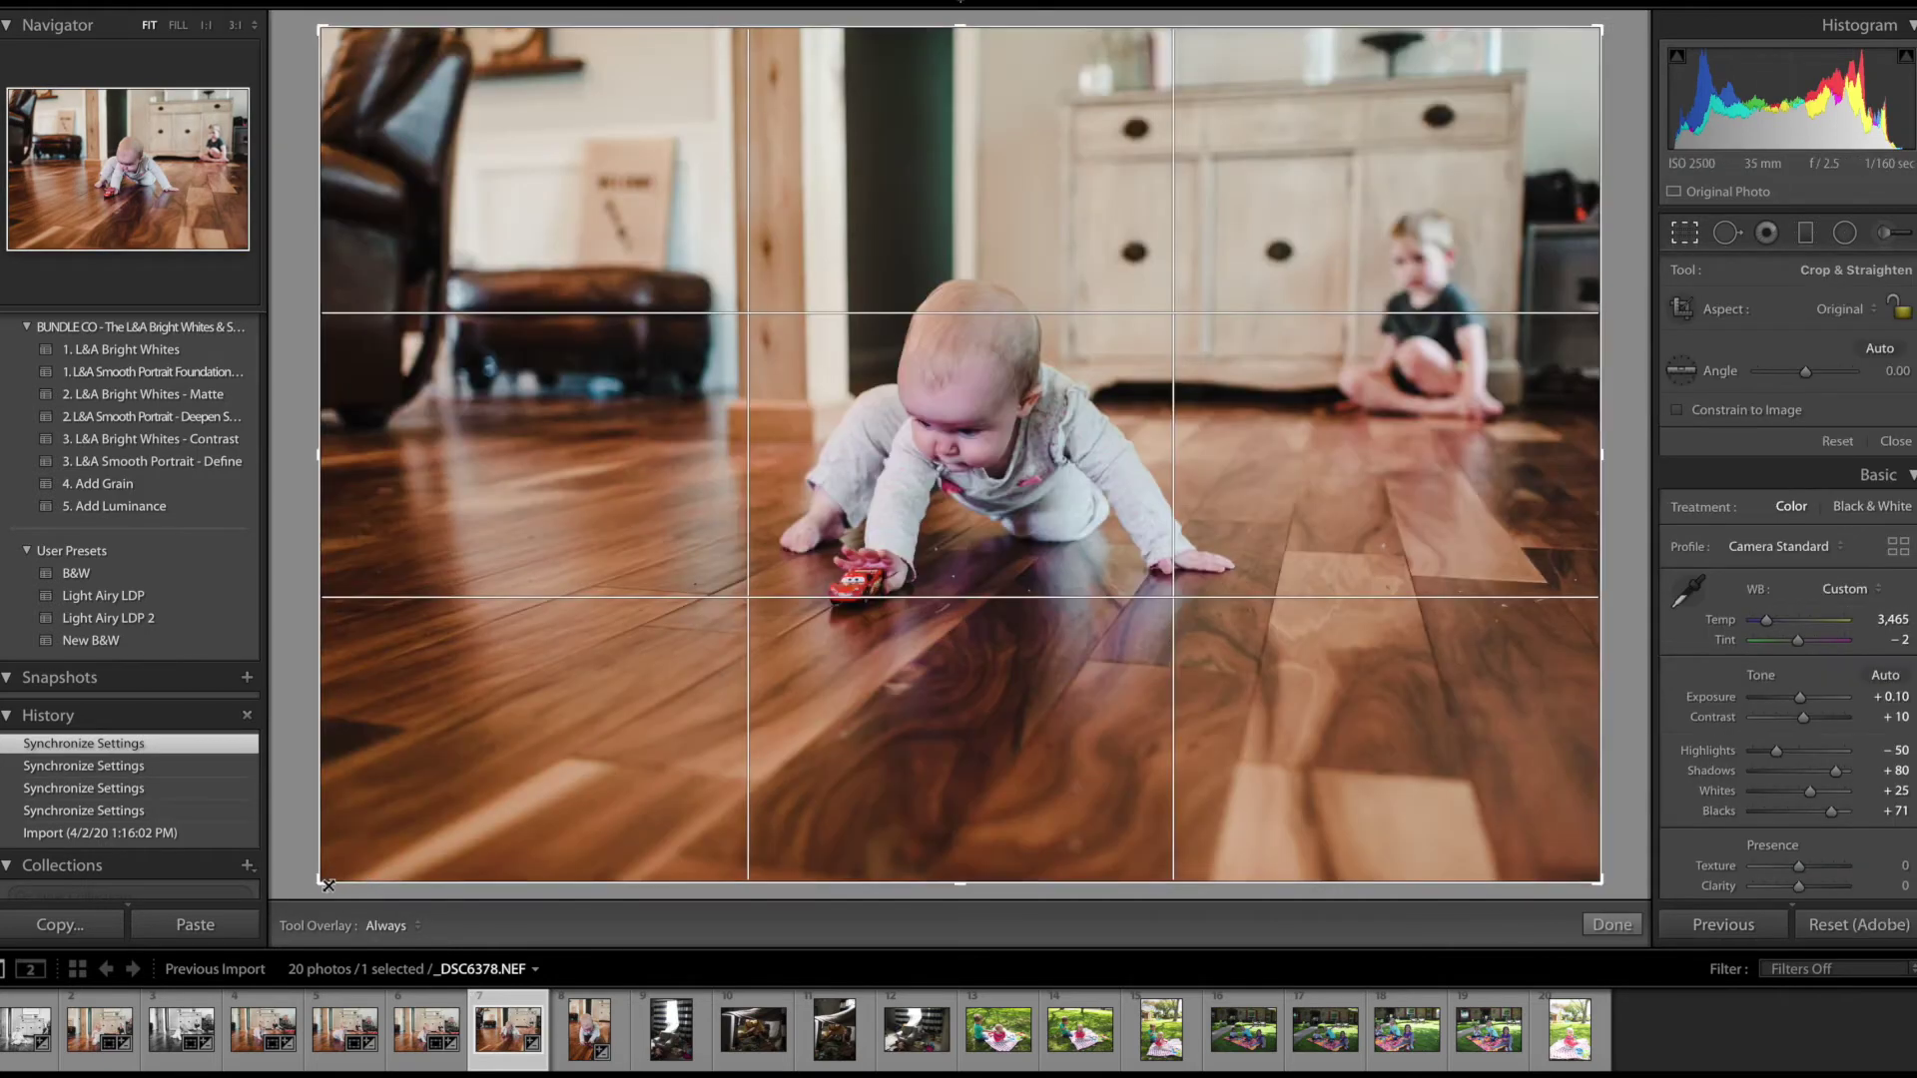
{"action": "left_click_drag", "start_coordinate": [380, 879], "coordinate": [421, 880]}
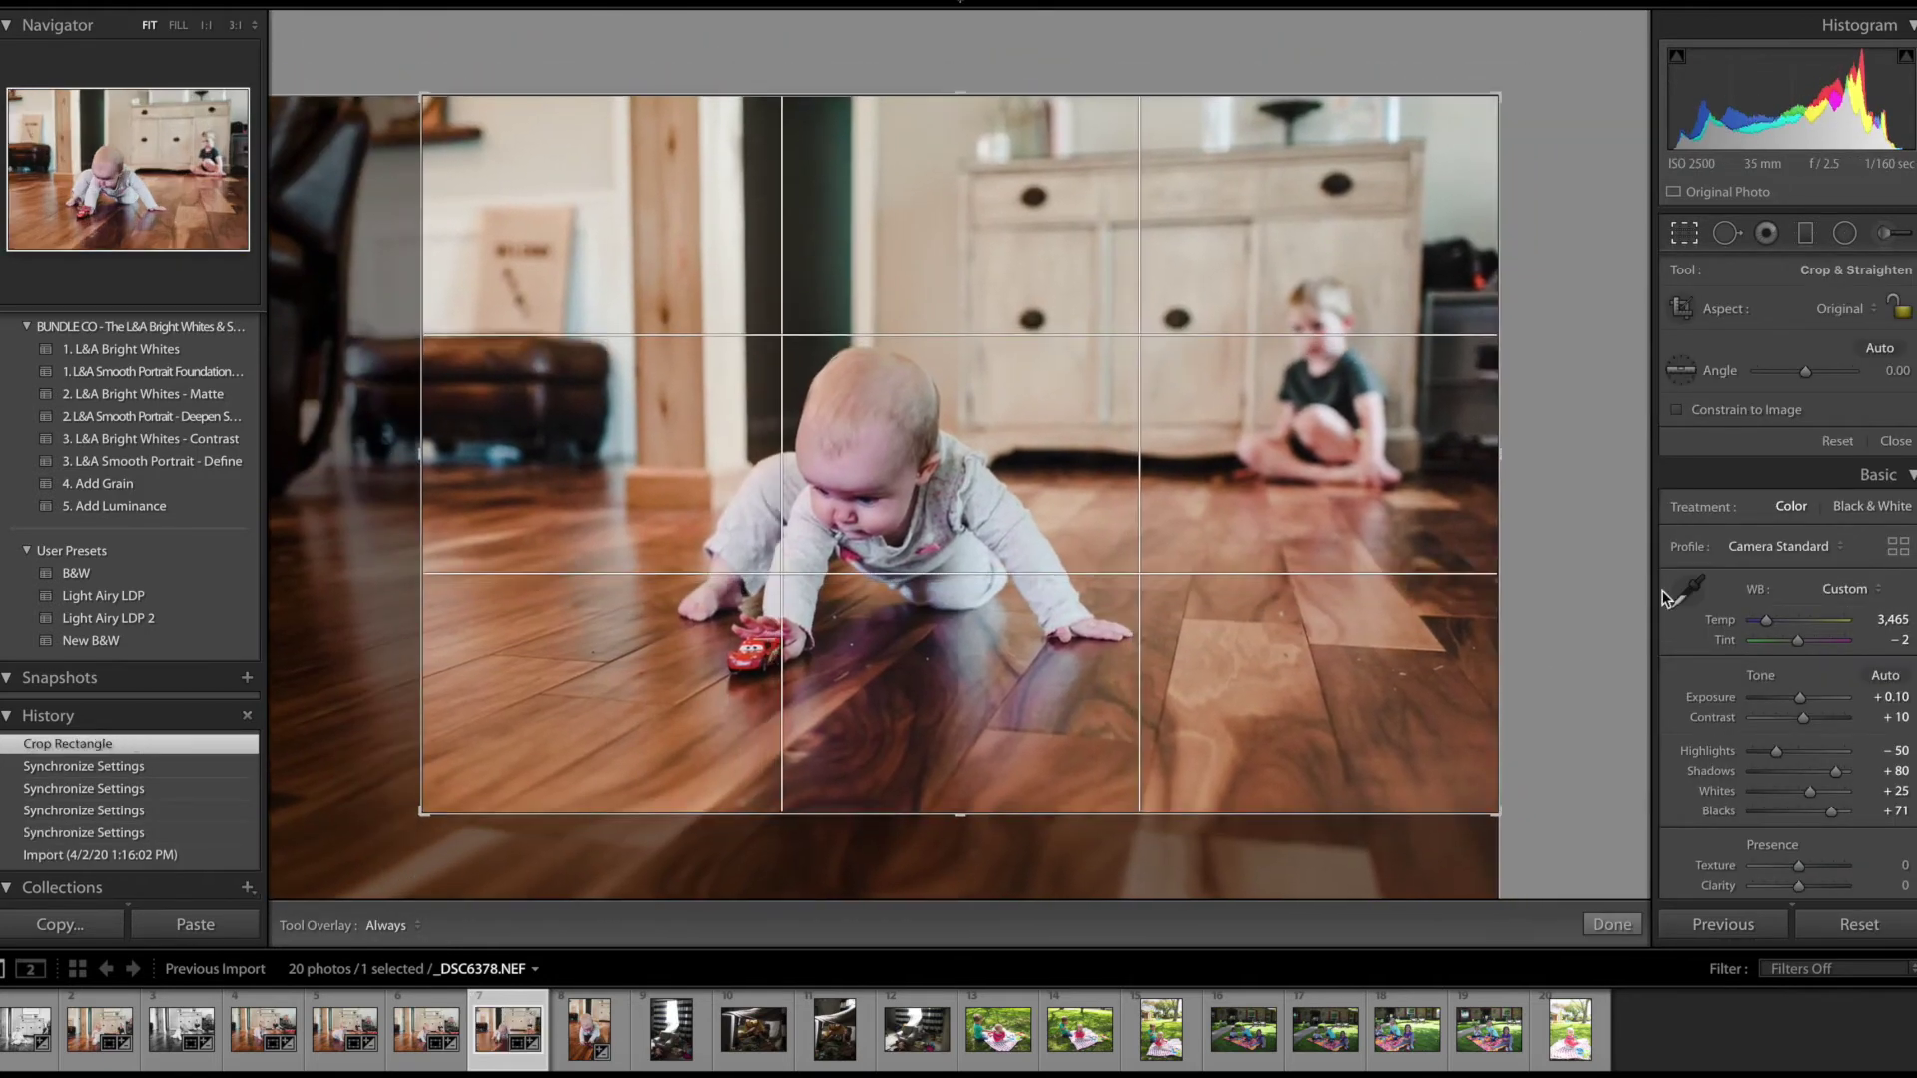
{"action": "left_click_drag", "start_coordinate": [1593, 509], "coordinate": [1594, 523]}
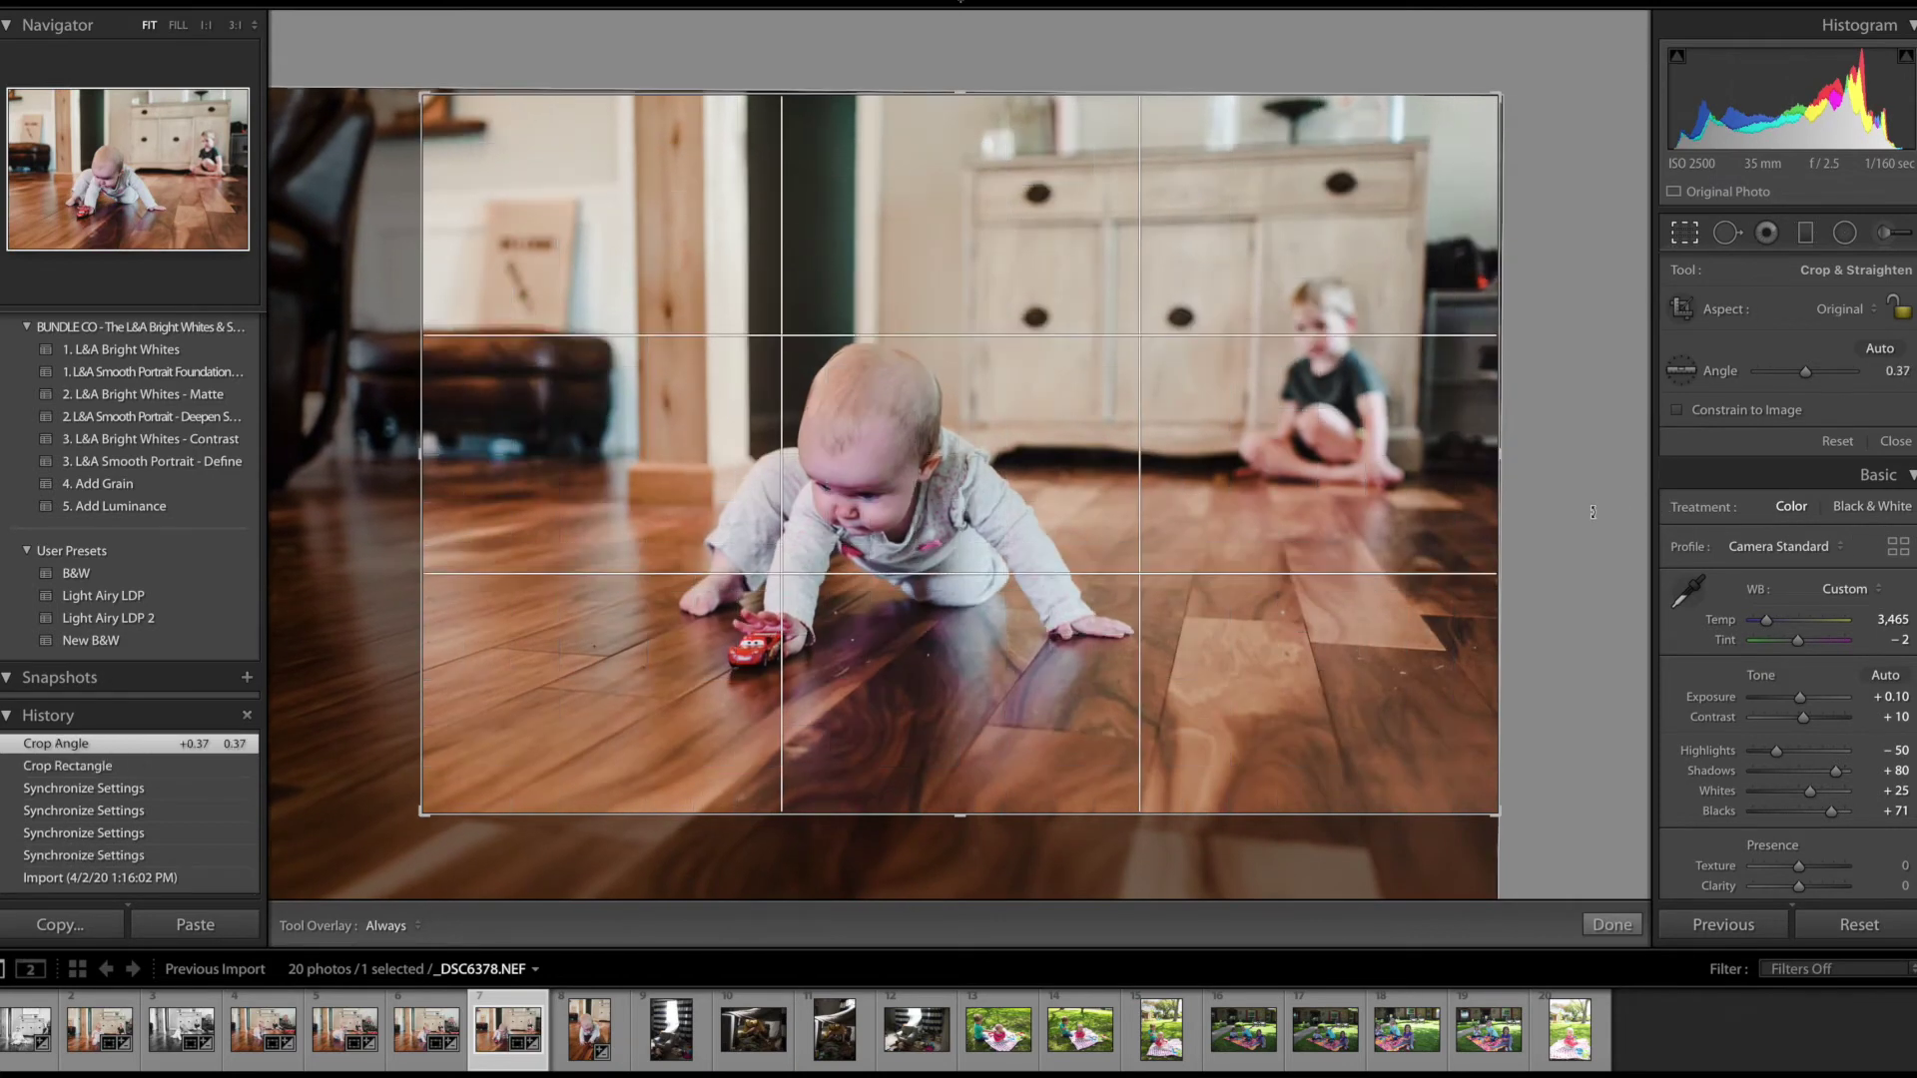
{"action": "key", "text": "Return"}
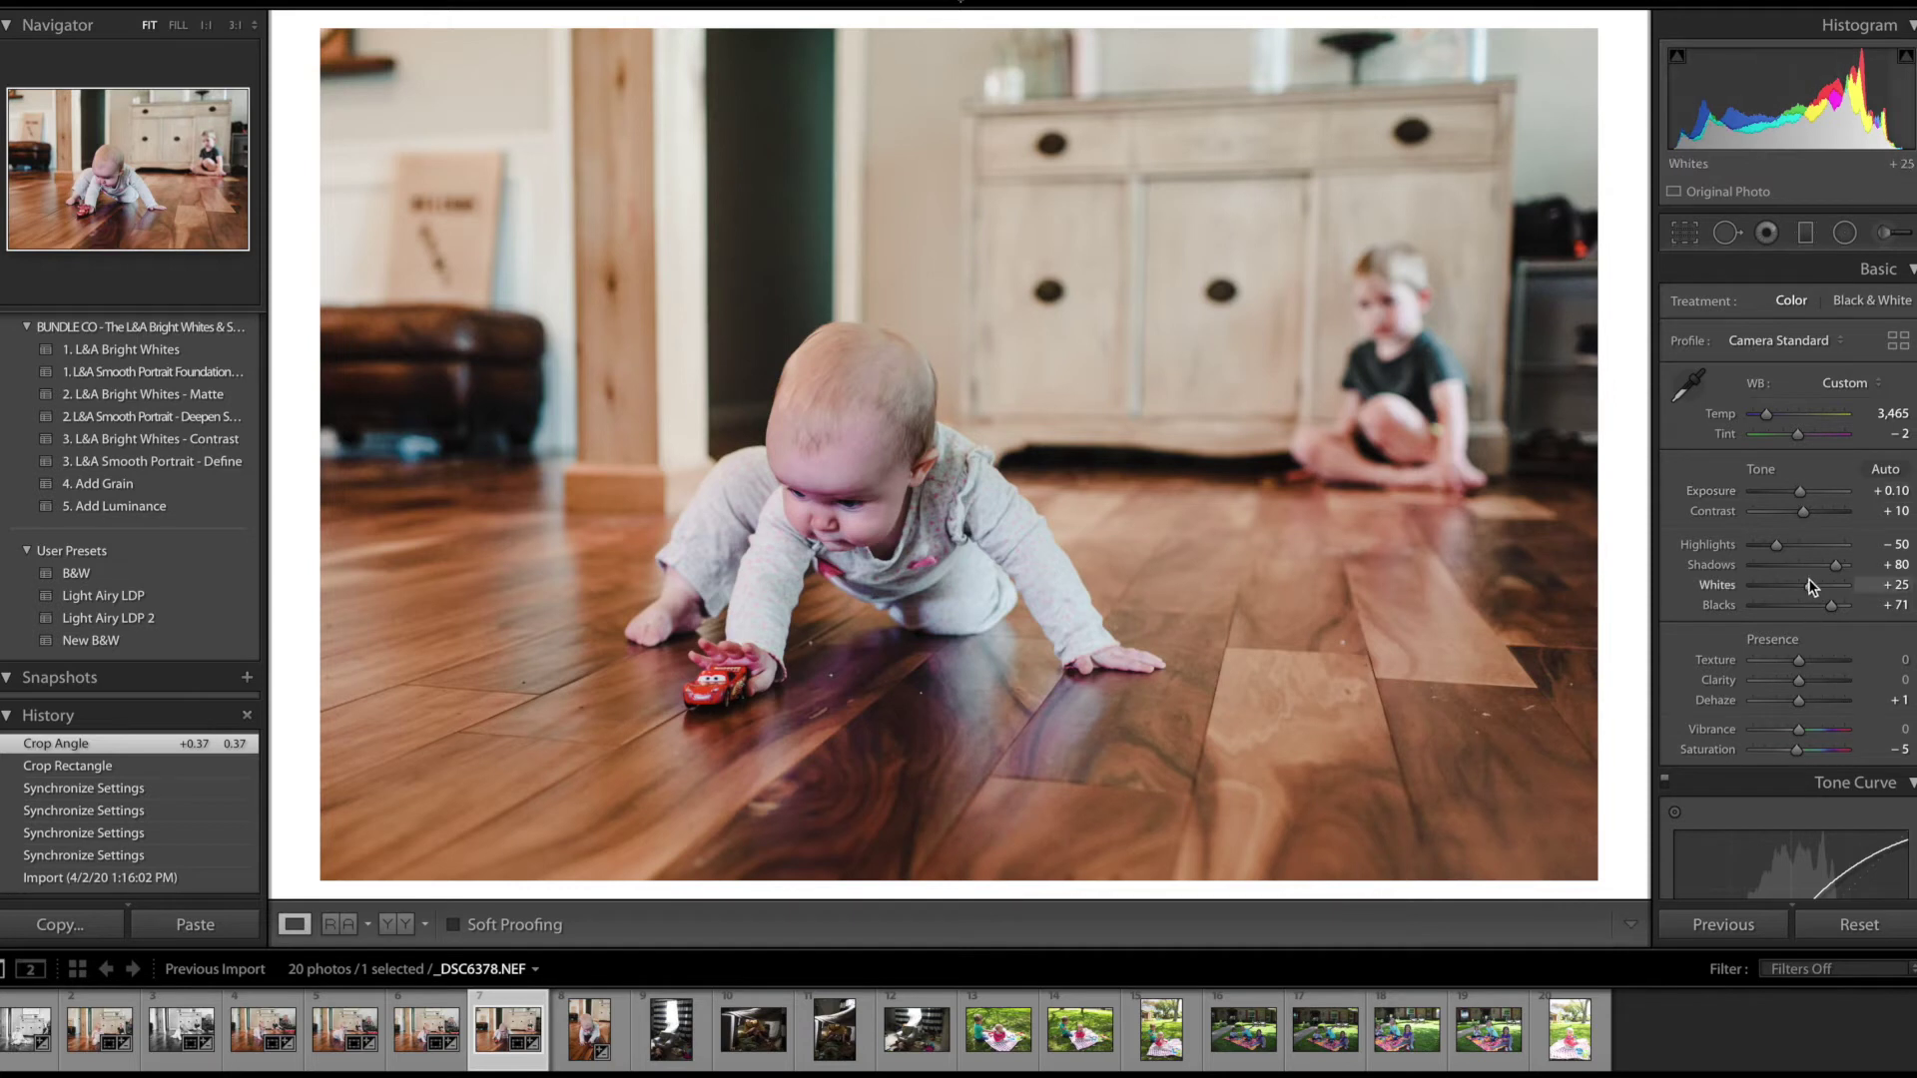
- Set Blacks +75, Whites +26, temperature 3,343 and tint -6
{"action": "left_click_drag", "start_coordinate": [1835, 611], "coordinate": [1811, 591]}
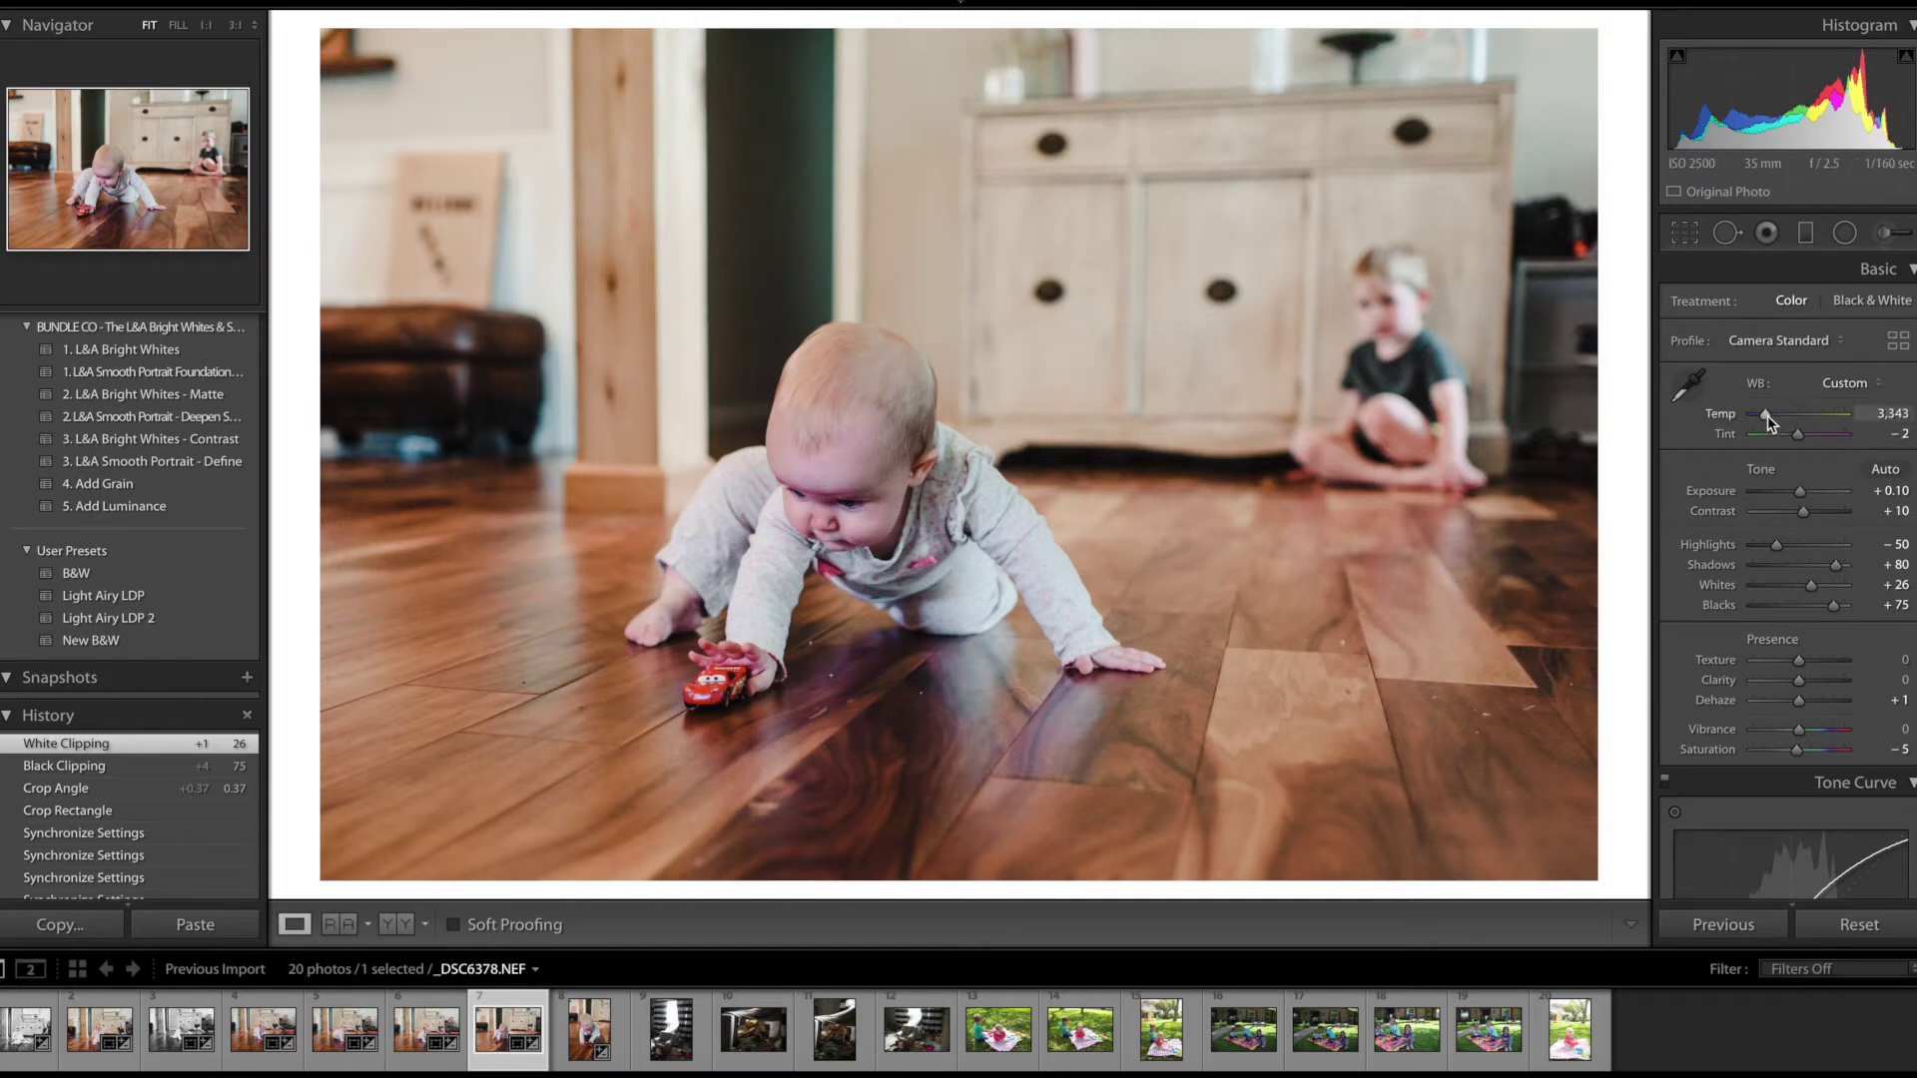
{"action": "left_click_drag", "start_coordinate": [1767, 423], "coordinate": [1766, 422]}
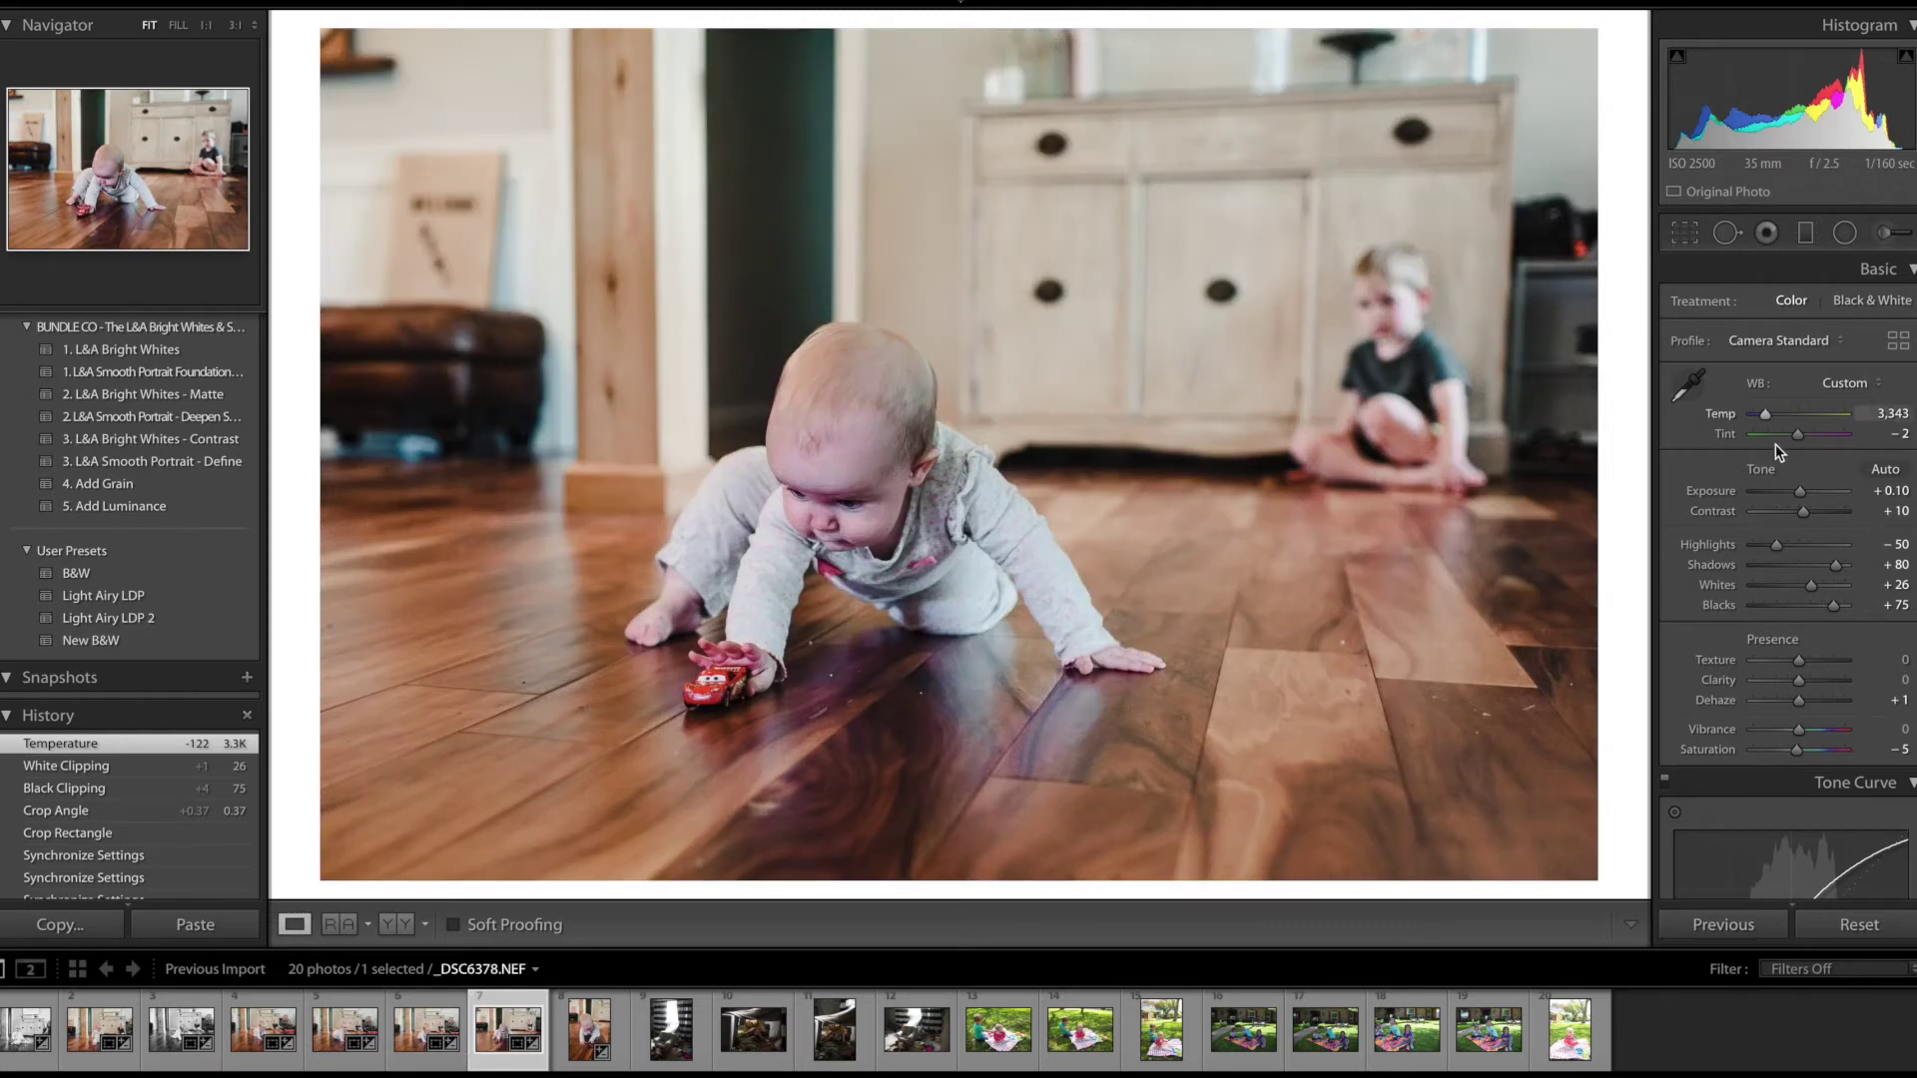
{"action": "left_click_drag", "start_coordinate": [1797, 438], "coordinate": [1795, 438]}
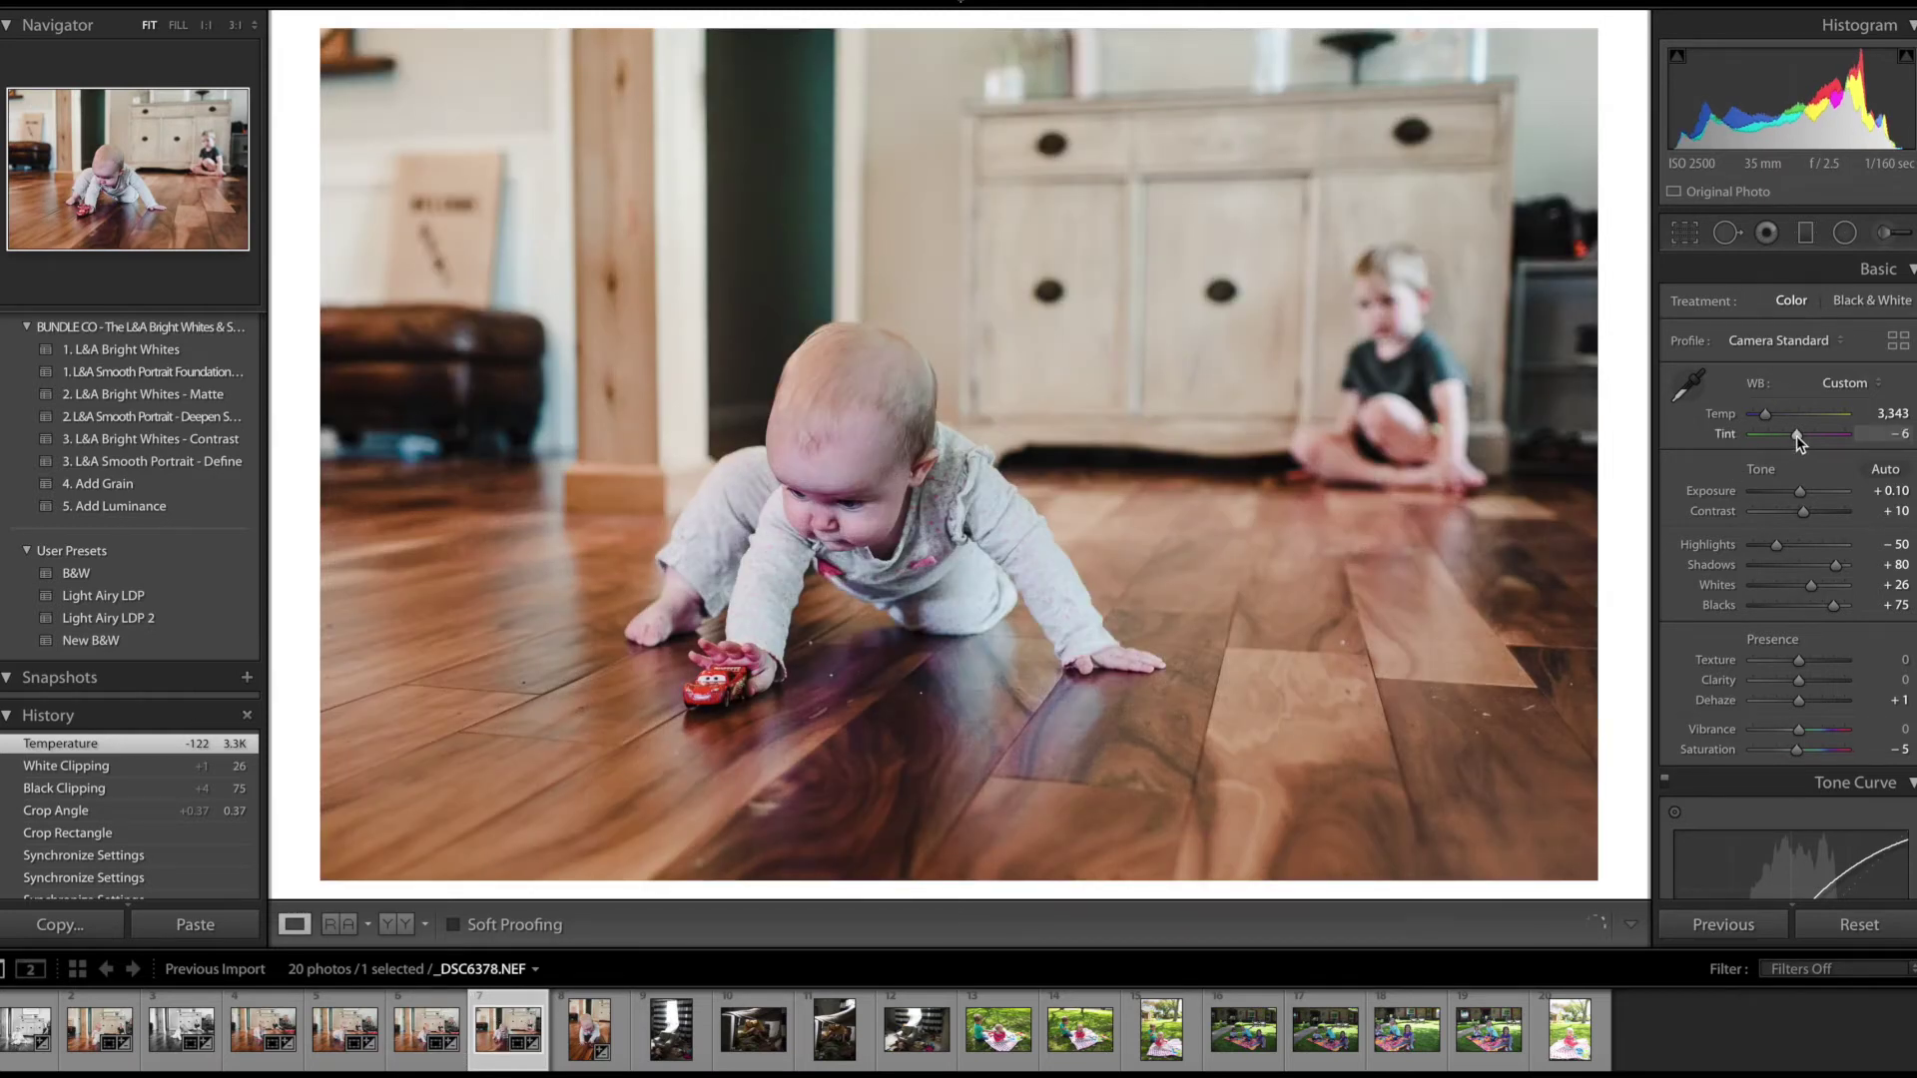
- Create a virtual copy of _DSC6378 and give it the New B&W preset
{"action": "right_click", "coordinate": [499, 1035]}
{"action": "mouse_move", "coordinate": [624, 850]}
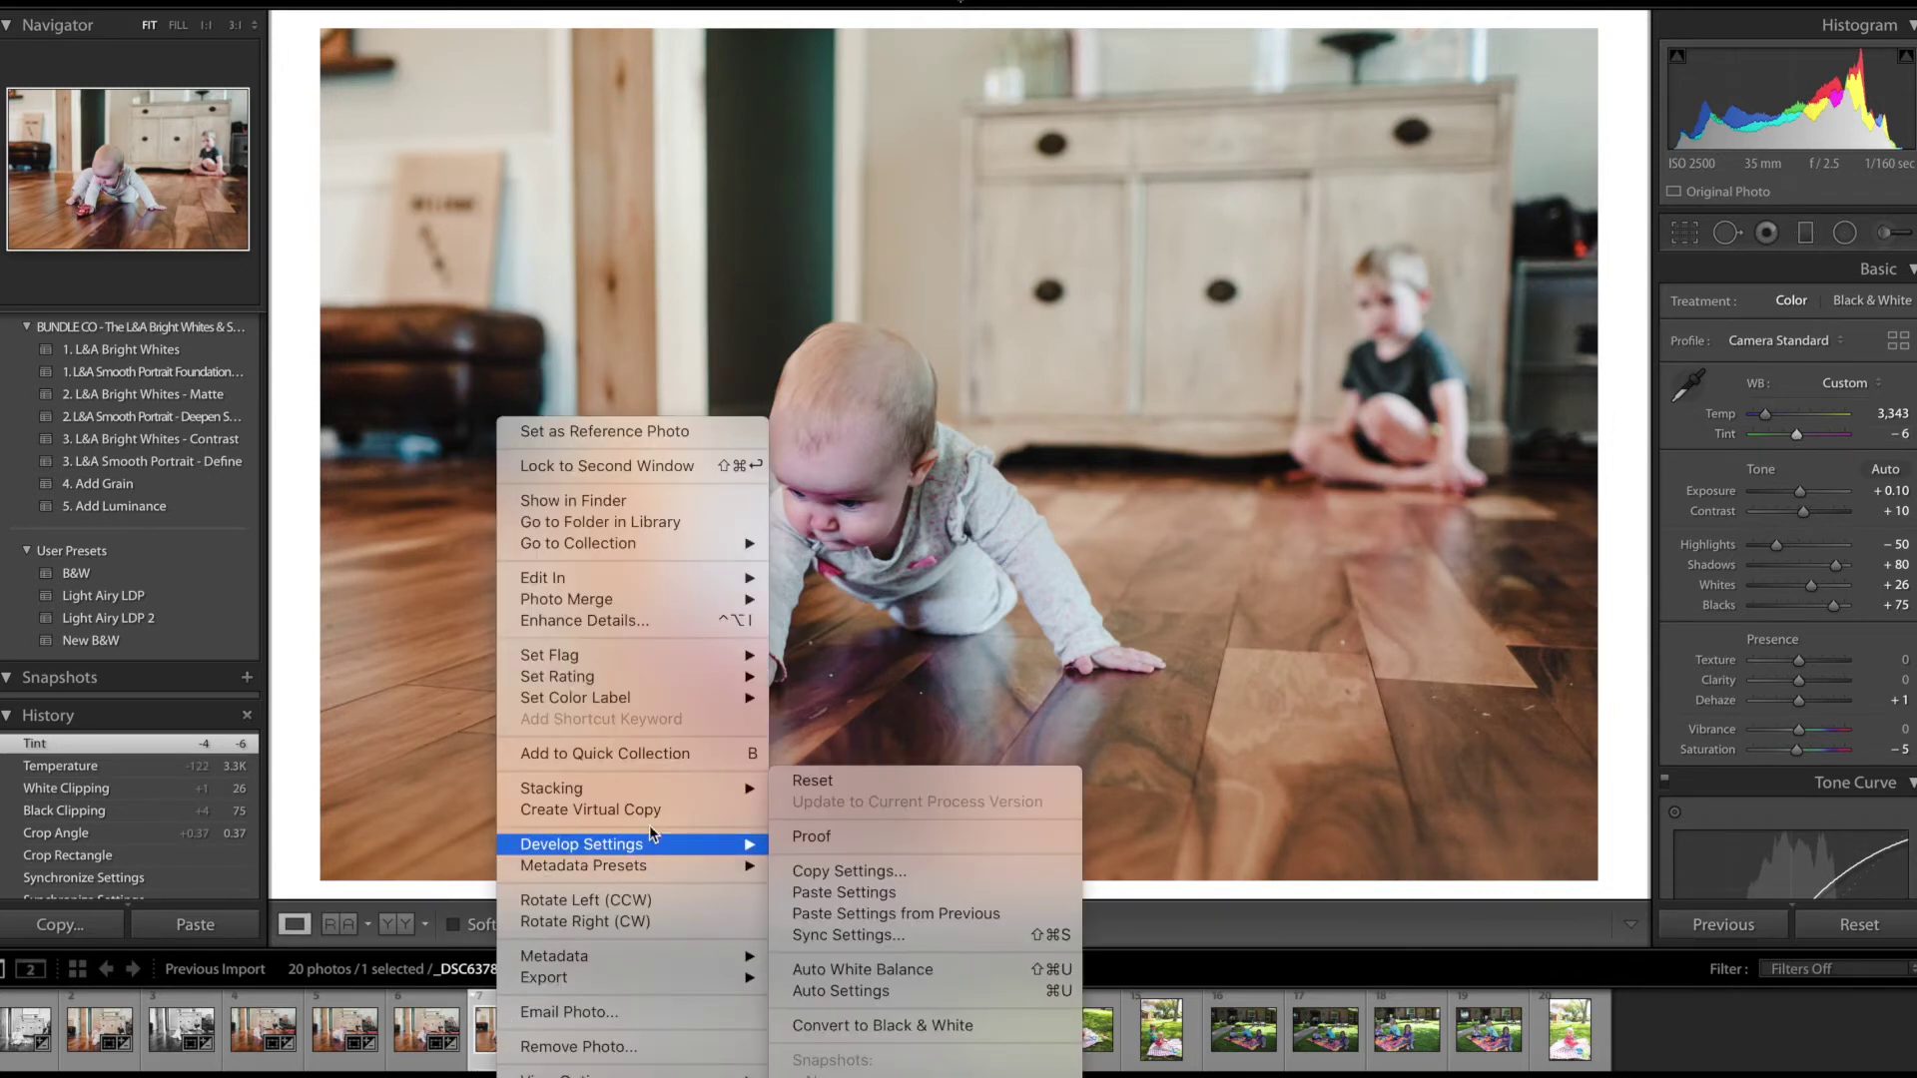
{"action": "left_click", "coordinate": [651, 813]}
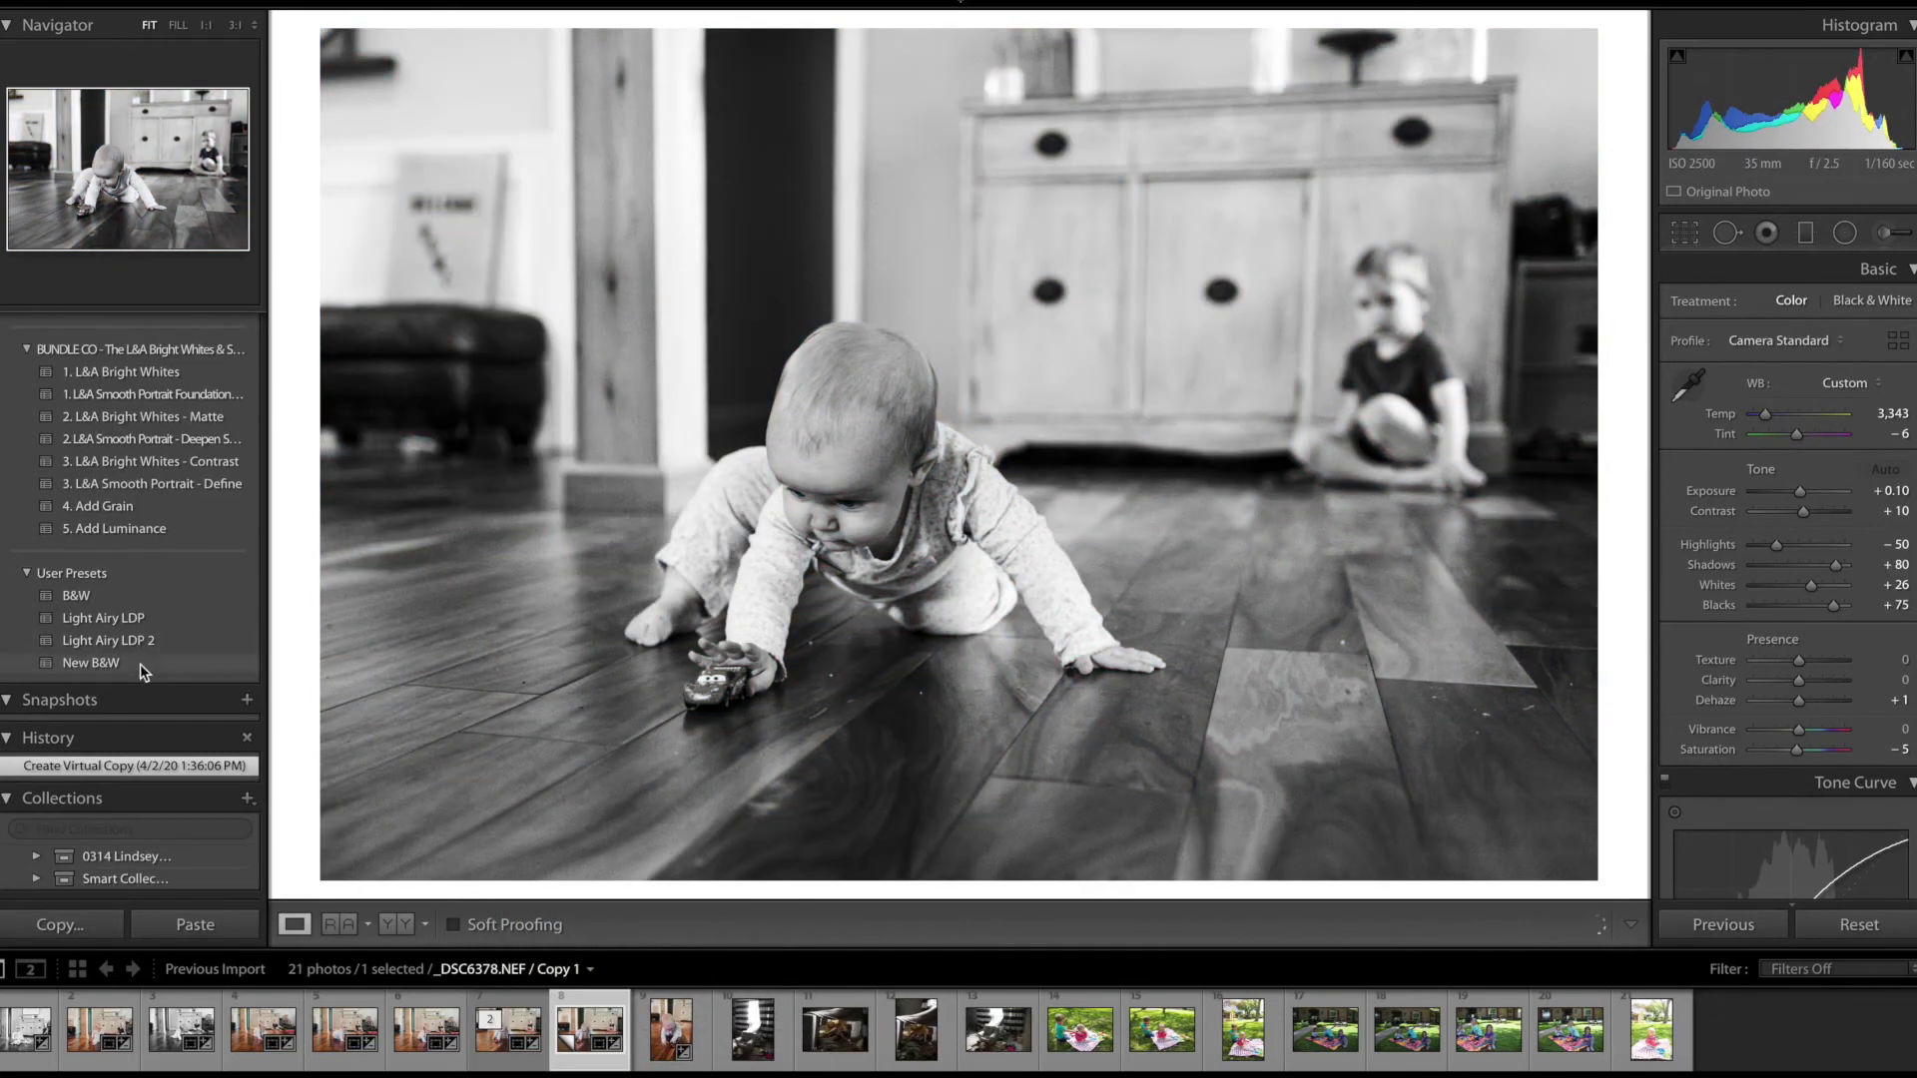
{"action": "left_click", "coordinate": [112, 664]}
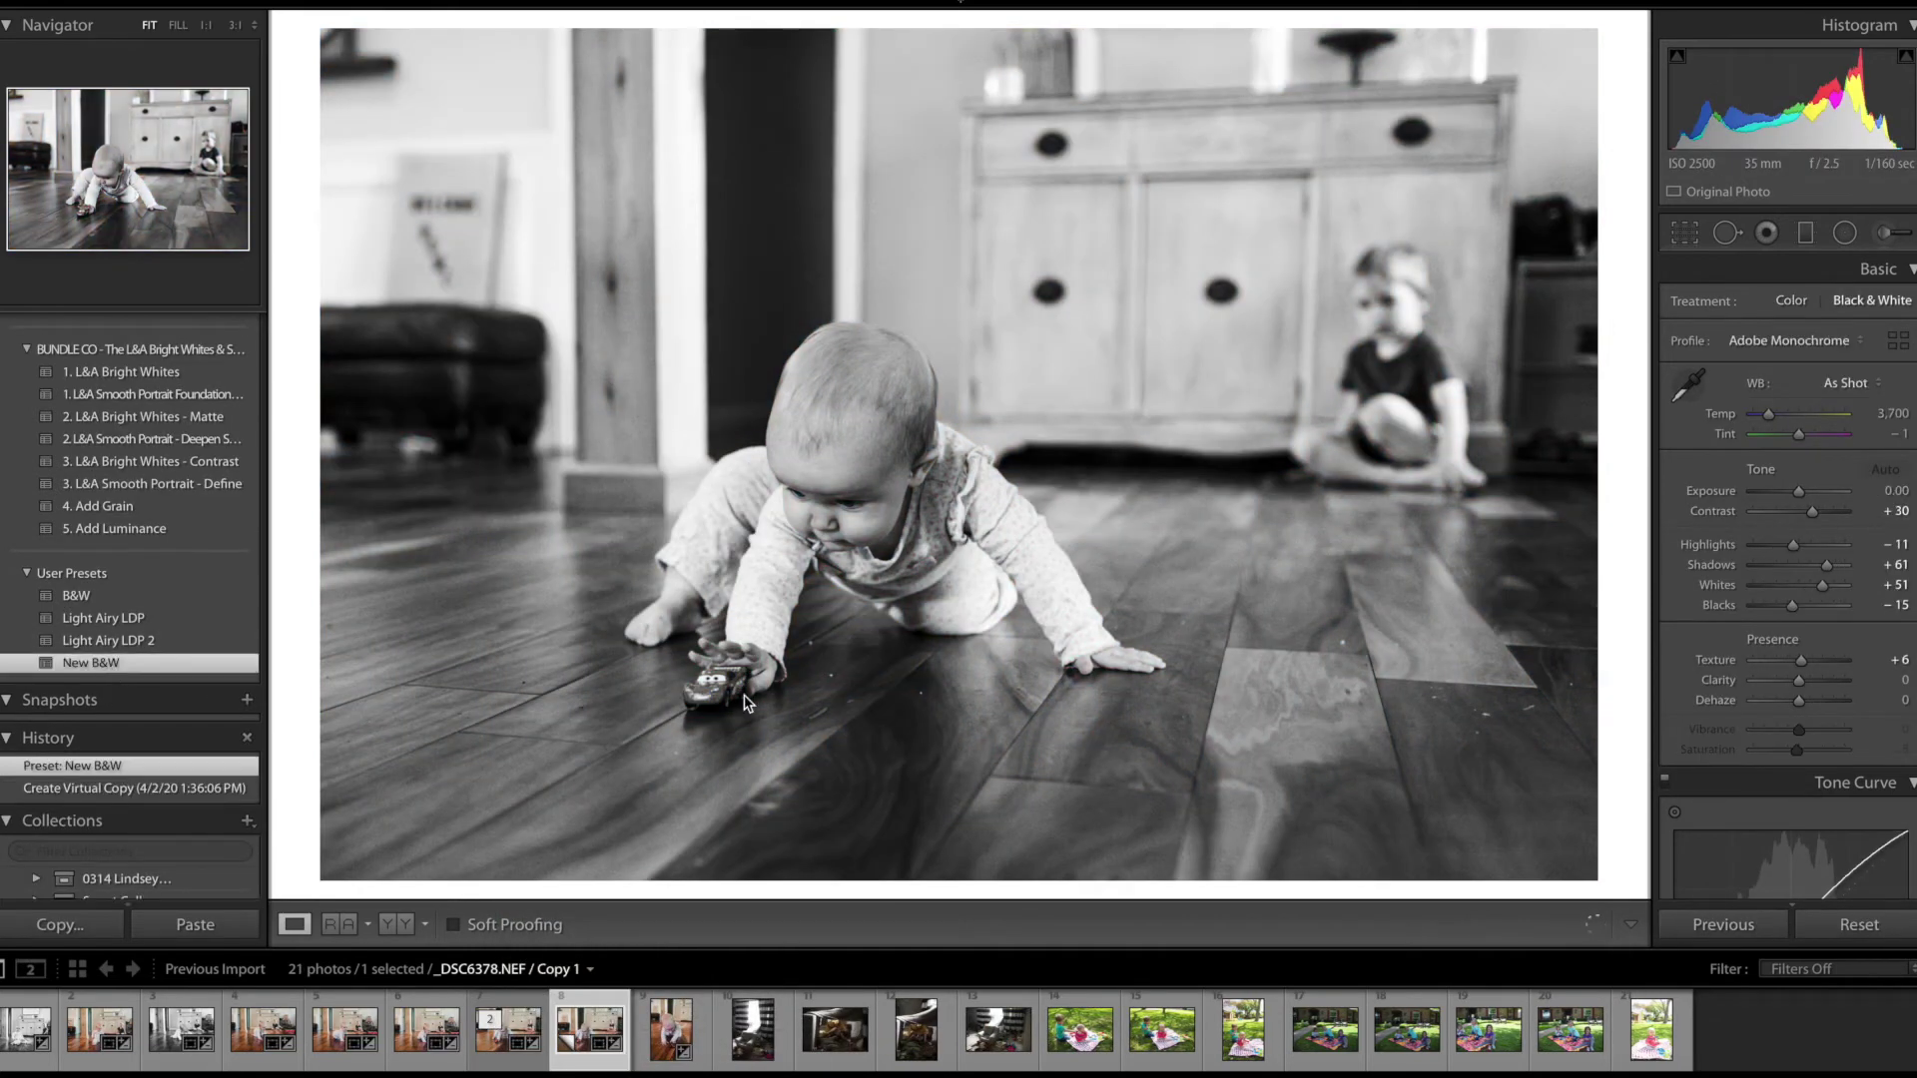
{"action": "left_click", "coordinate": [660, 1032]}
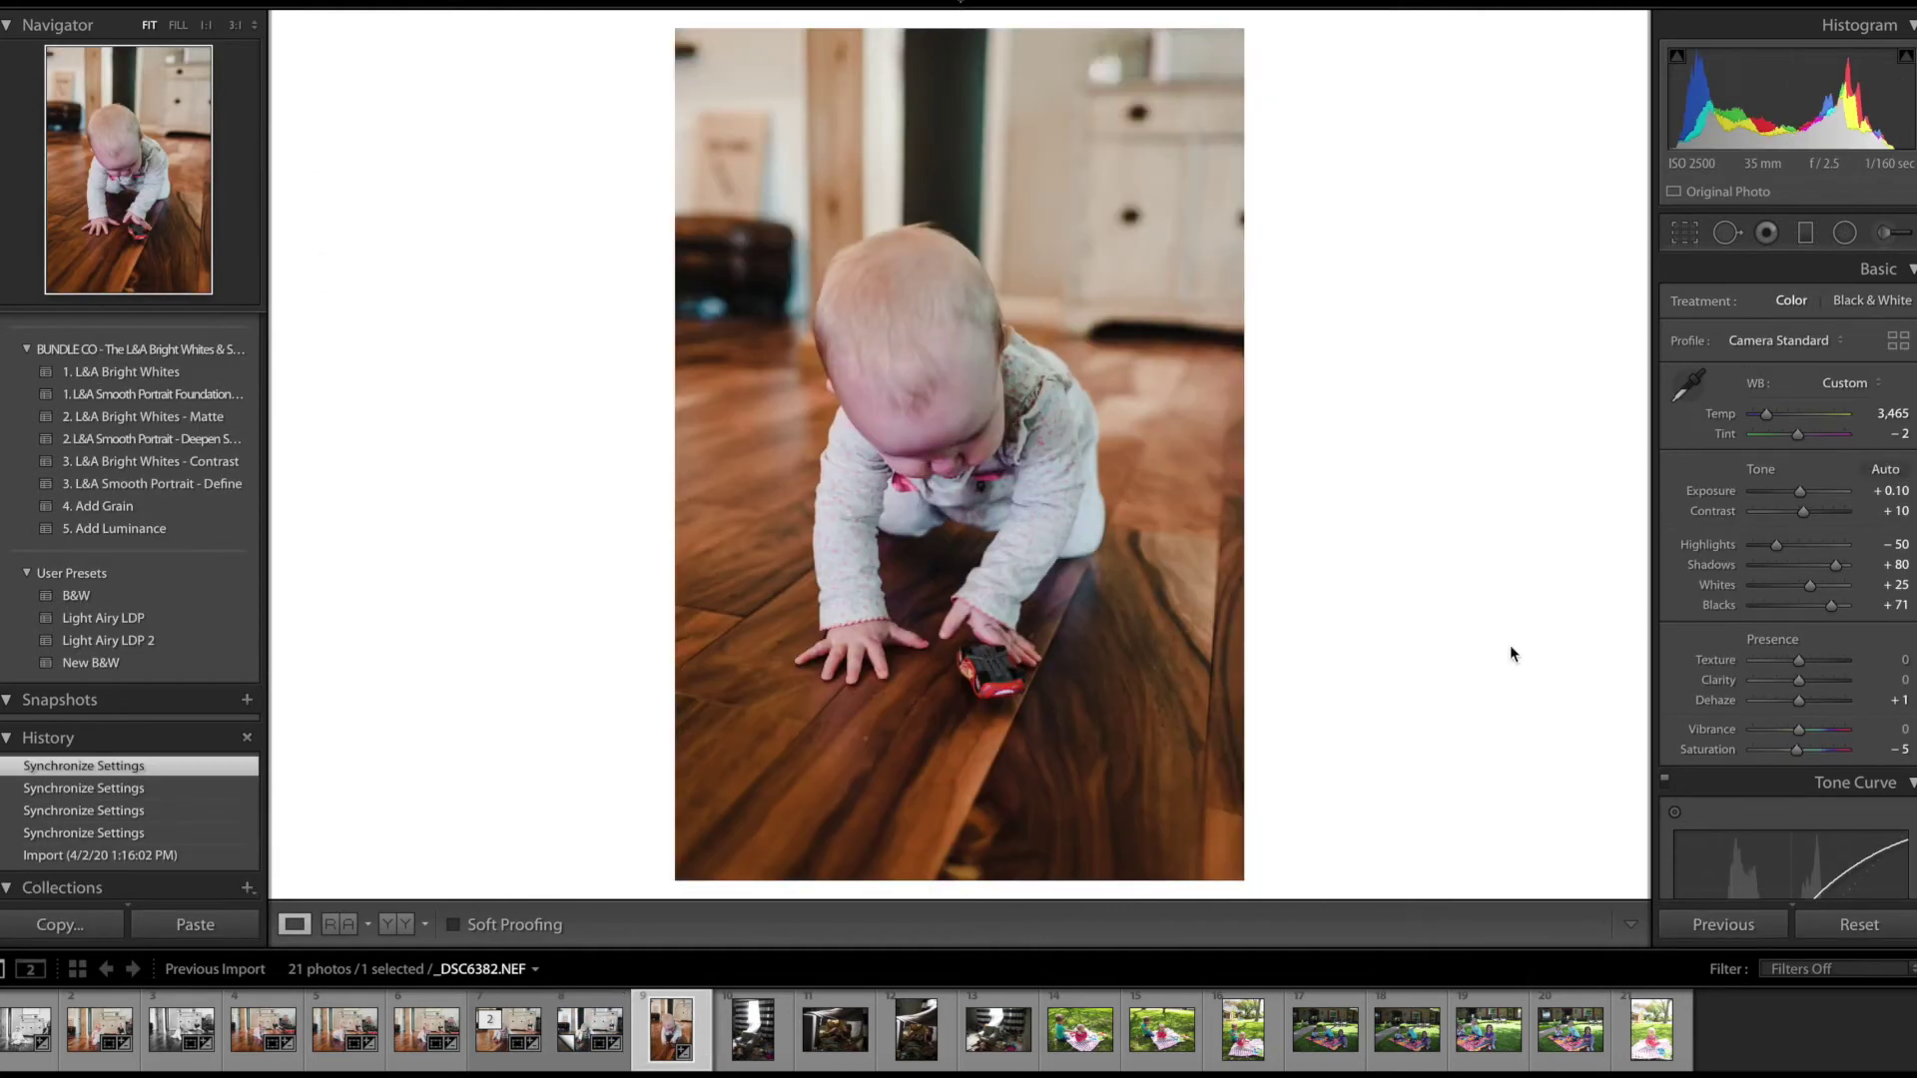
- Raise _DSC6382's Exposure to +0.30 and apply Light Airy LDP 2 to _DSC6384
{"action": "key", "text": "equal"}
{"action": "key", "text": "Right"}
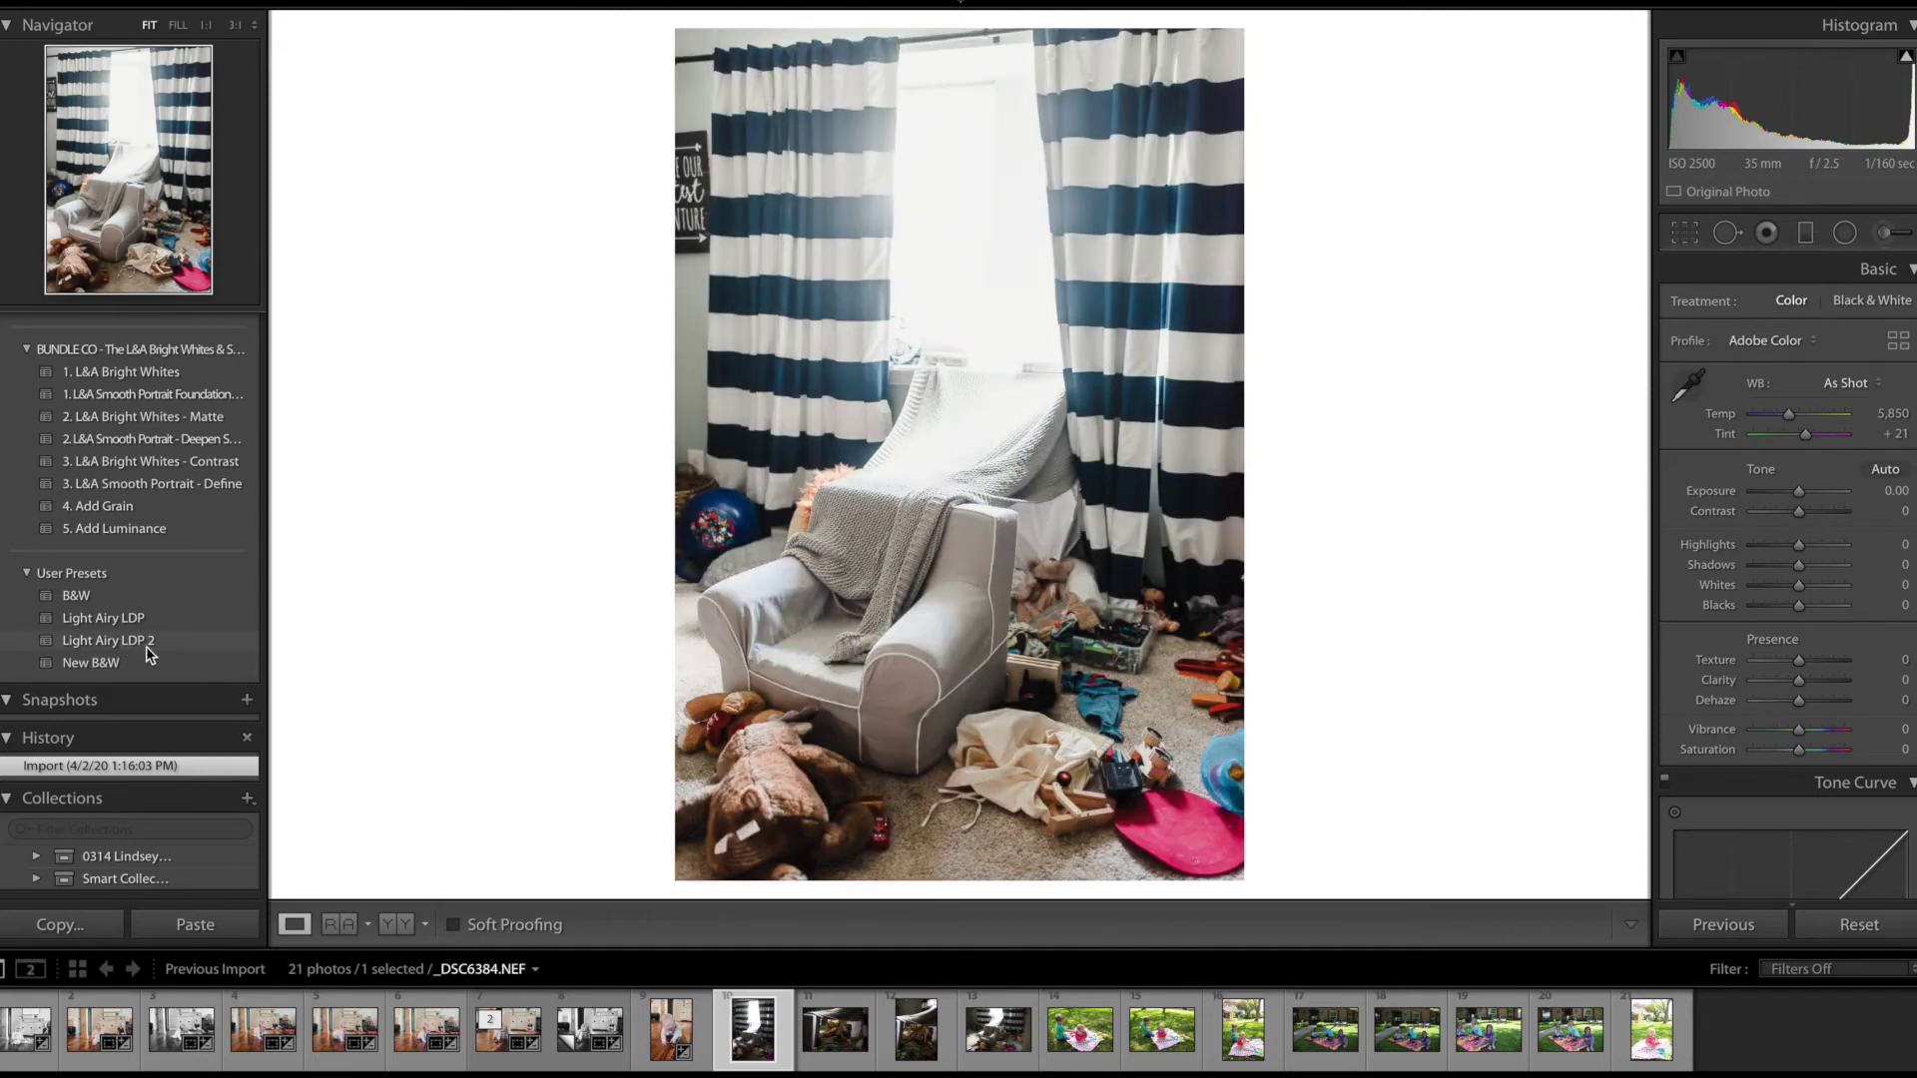
{"action": "left_click", "coordinate": [146, 647]}
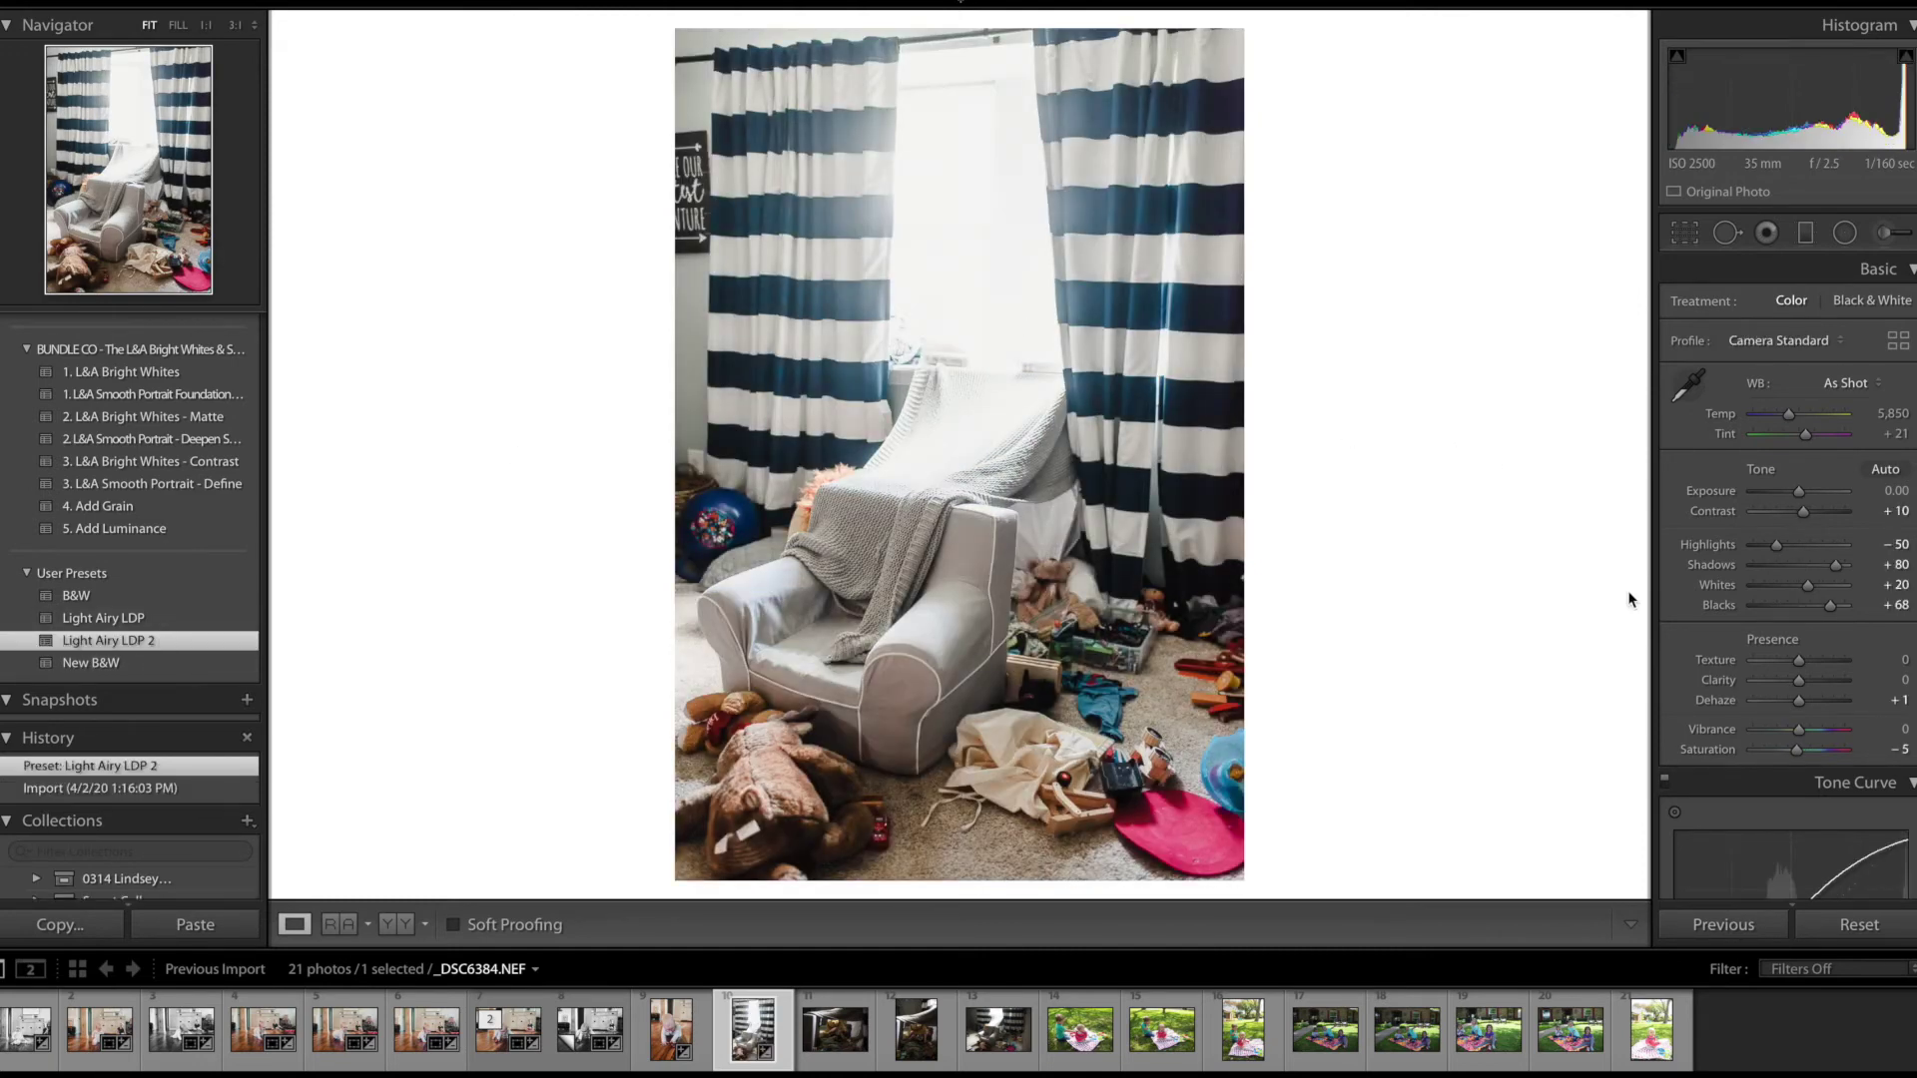
- Sync _DSC6384's Light Airy LDP 2 settings onto the next three photos
{"action": "left_click", "coordinate": [999, 1028], "text": "shift"}
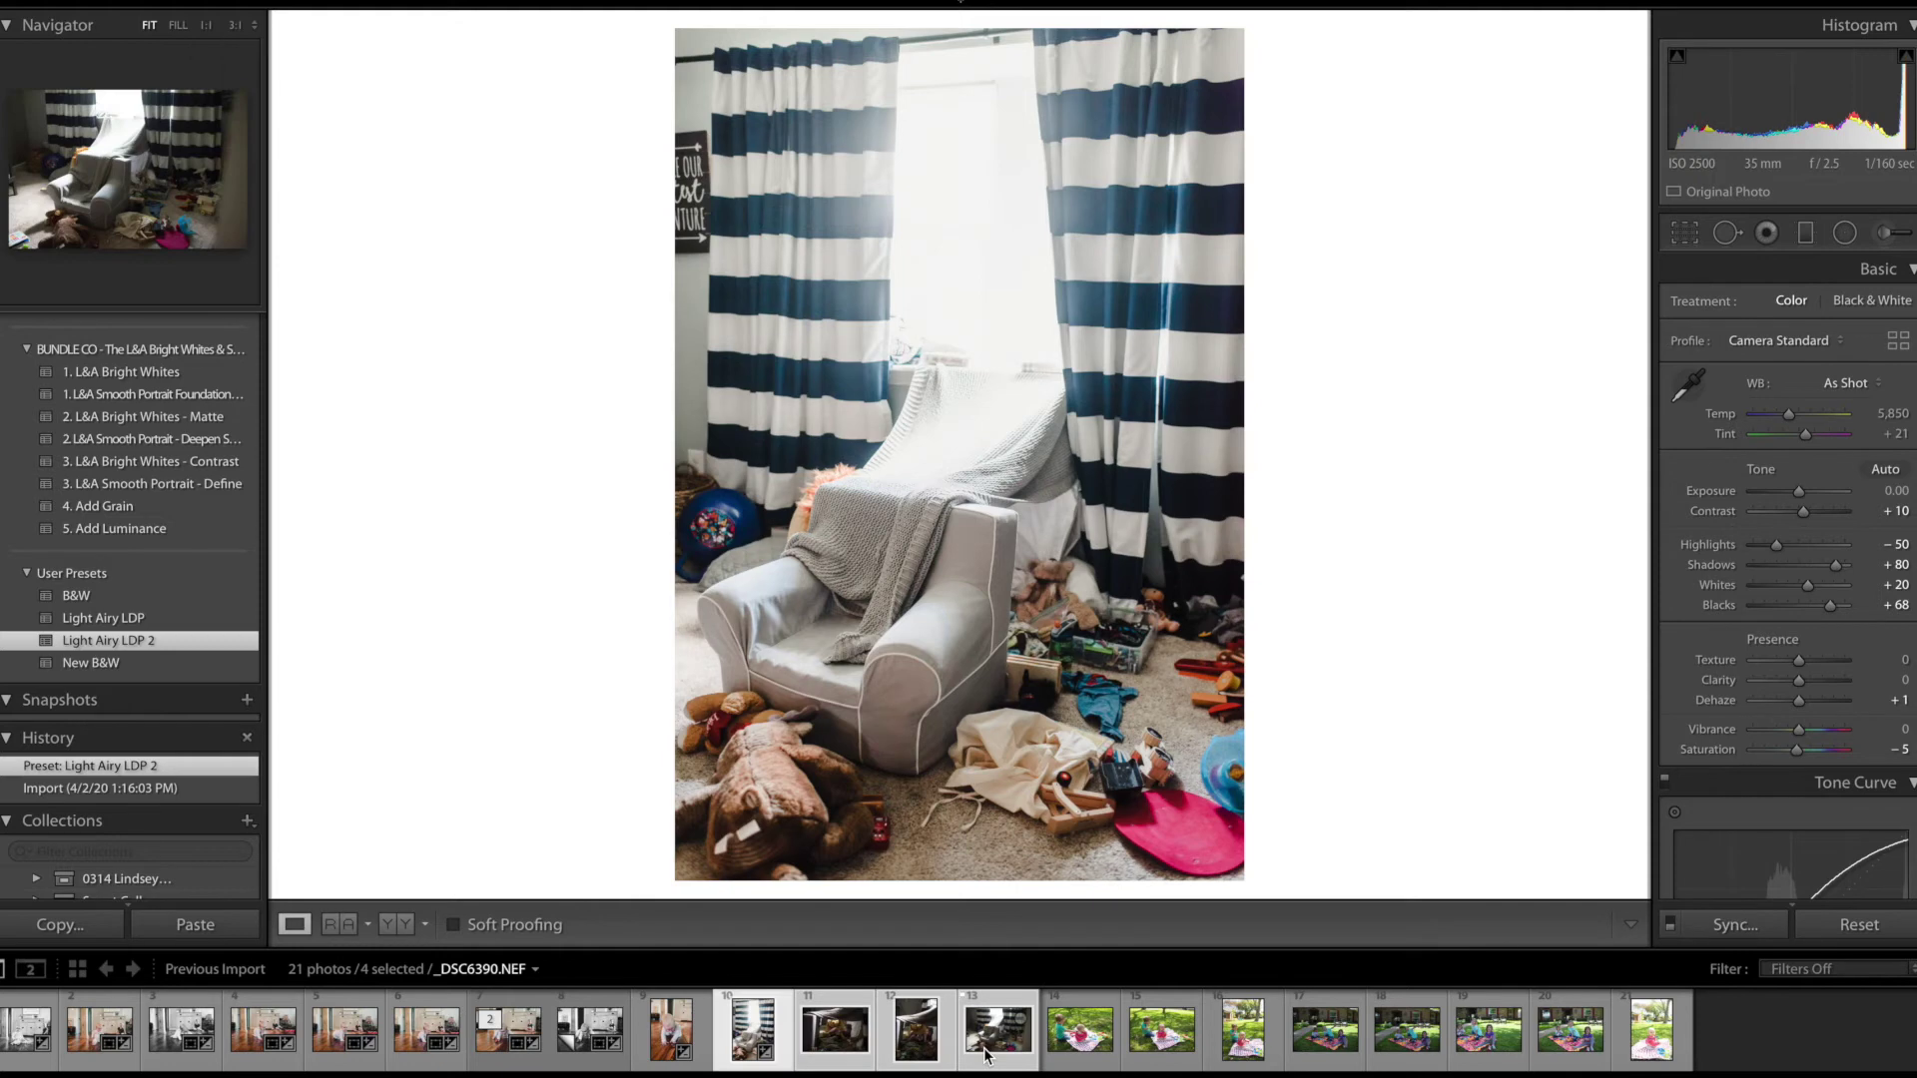
{"action": "left_click", "coordinate": [1738, 926]}
{"action": "key", "text": "Right"}
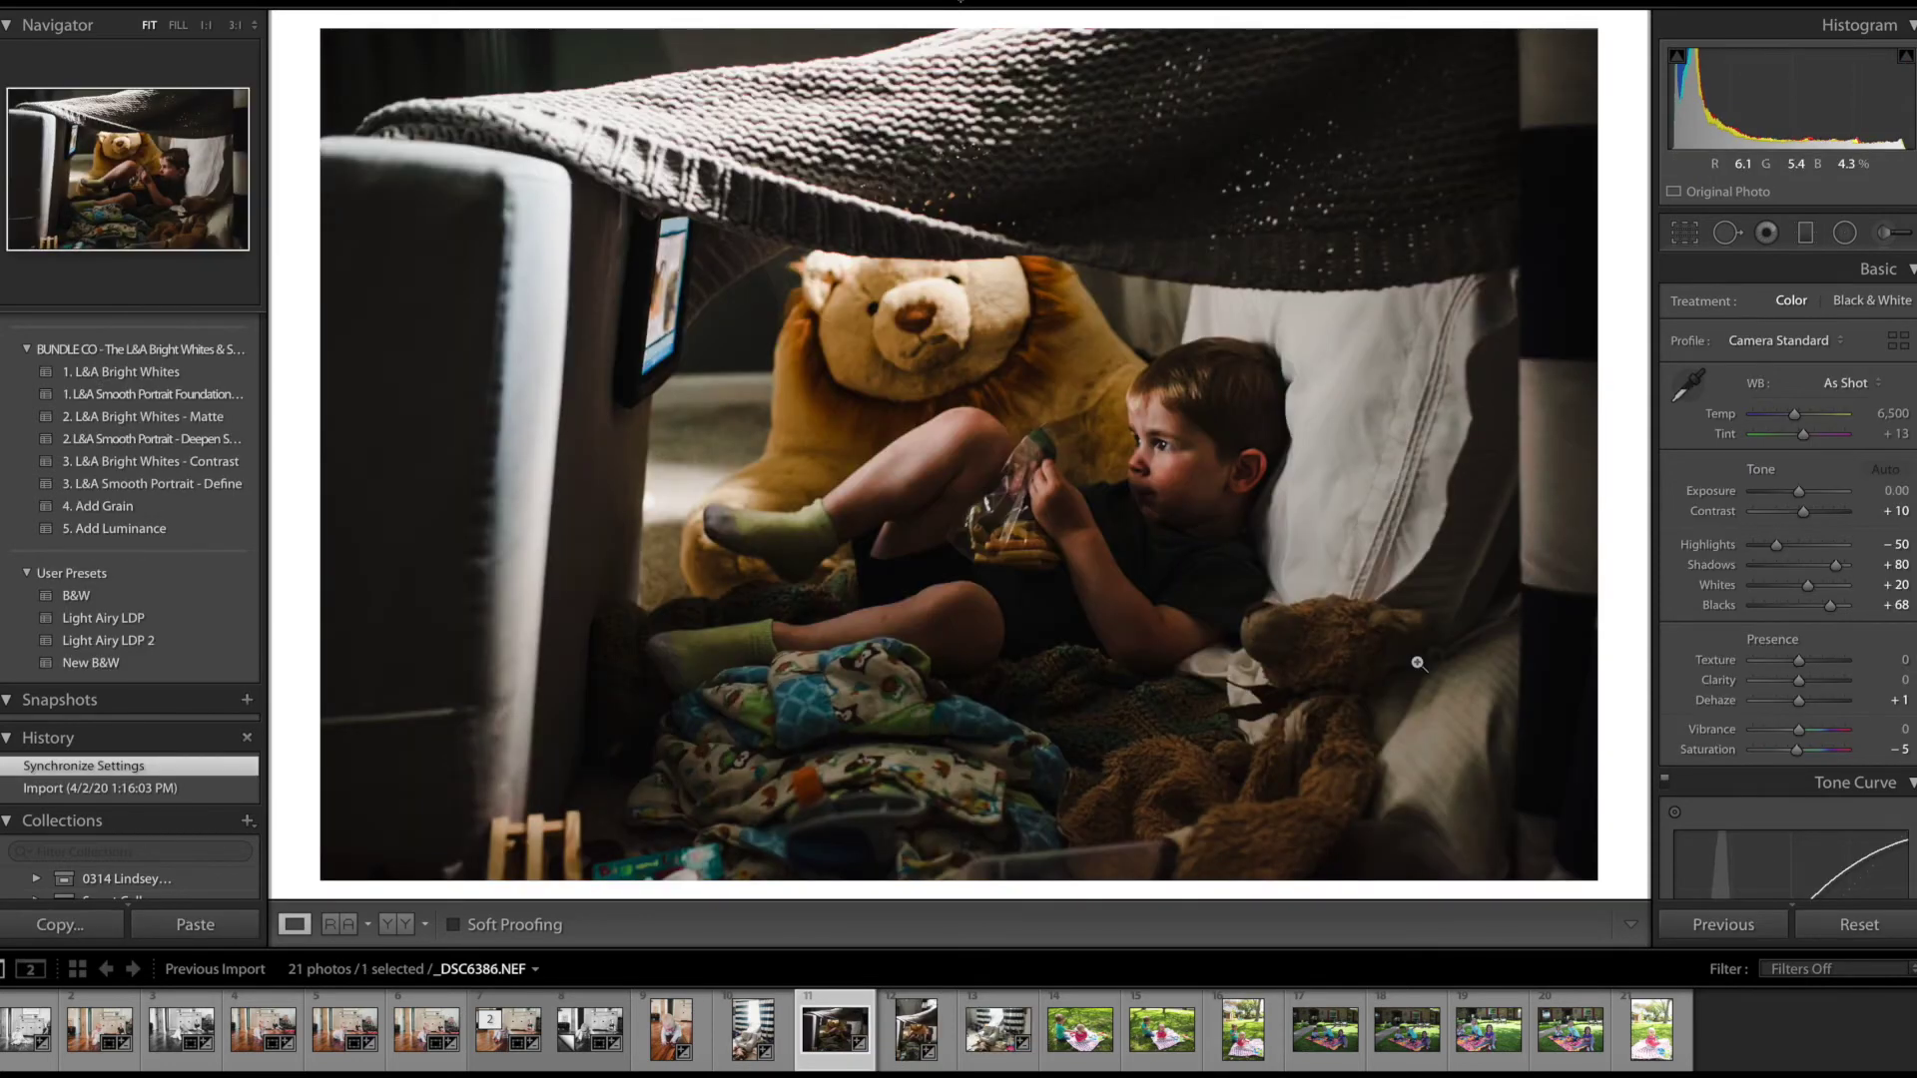
- Set the fort photo's Exposure to +0.70, Whites to +47, Temp to 6,170 and Darks to +3
{"action": "key", "text": "equal"}
{"action": "key", "text": "equal"}
{"action": "key", "text": "equal"}
{"action": "key", "text": "equal"}
{"action": "left_click_drag", "start_coordinate": [1807, 586], "coordinate": [1820, 587]}
{"action": "key", "text": "equal"}
{"action": "key", "text": "equal"}
{"action": "key", "text": "equal"}
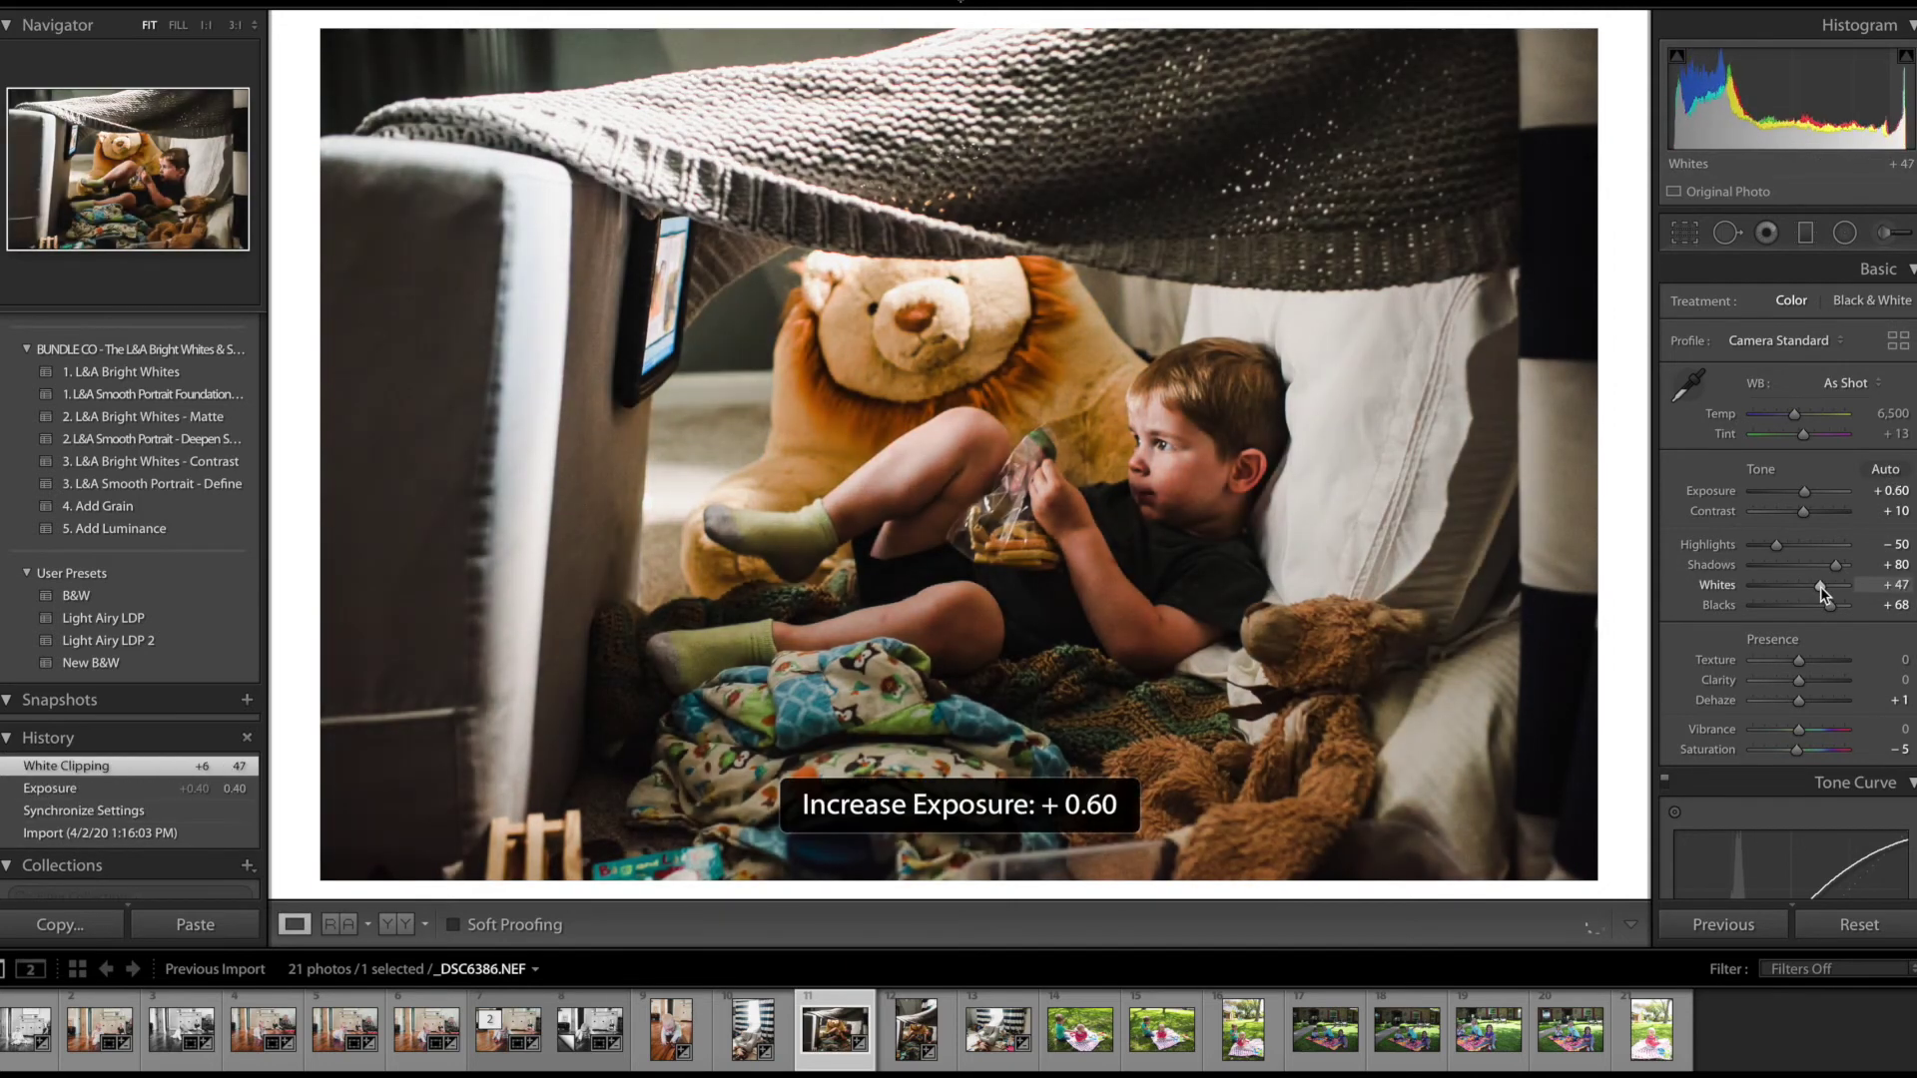
{"action": "left_click_drag", "start_coordinate": [1794, 417], "coordinate": [1791, 416]}
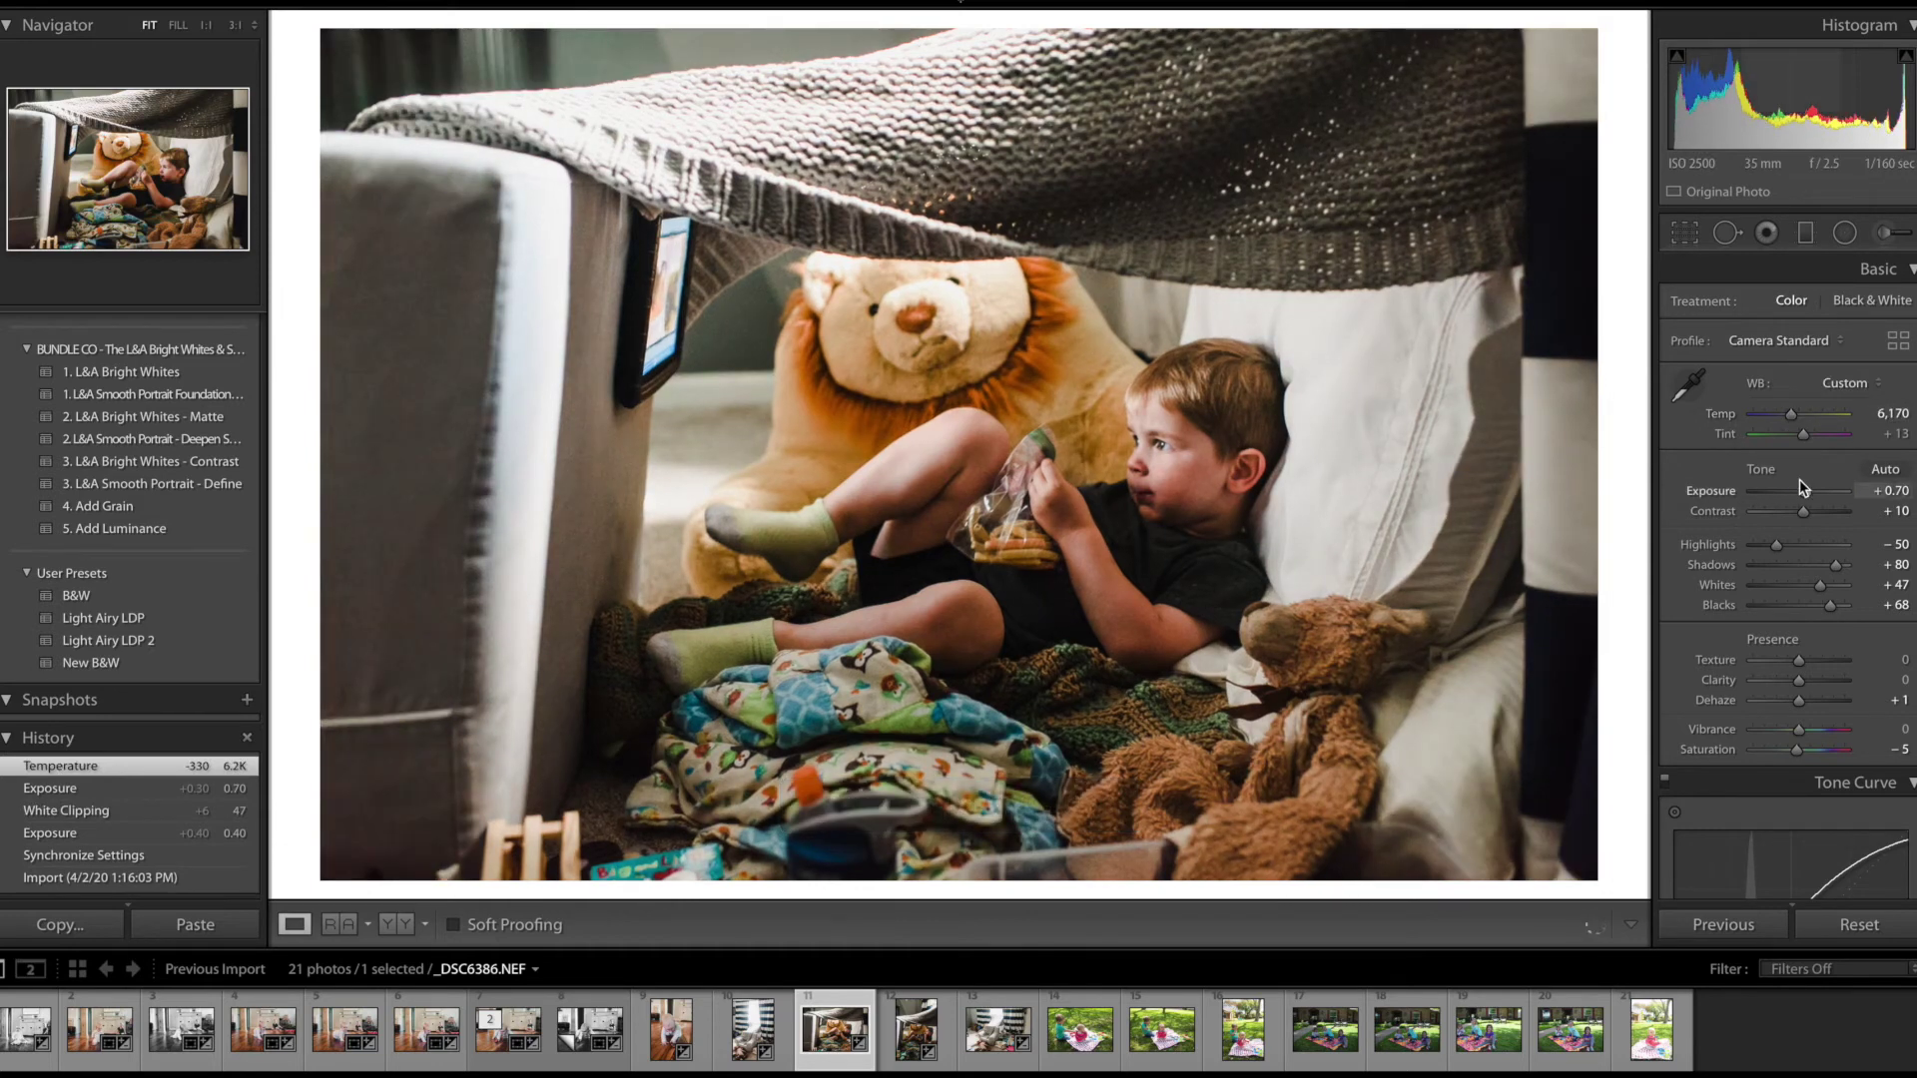
{"action": "scroll", "coordinate": [1811, 553], "scroll_direction": "down", "scroll_amount": 6}
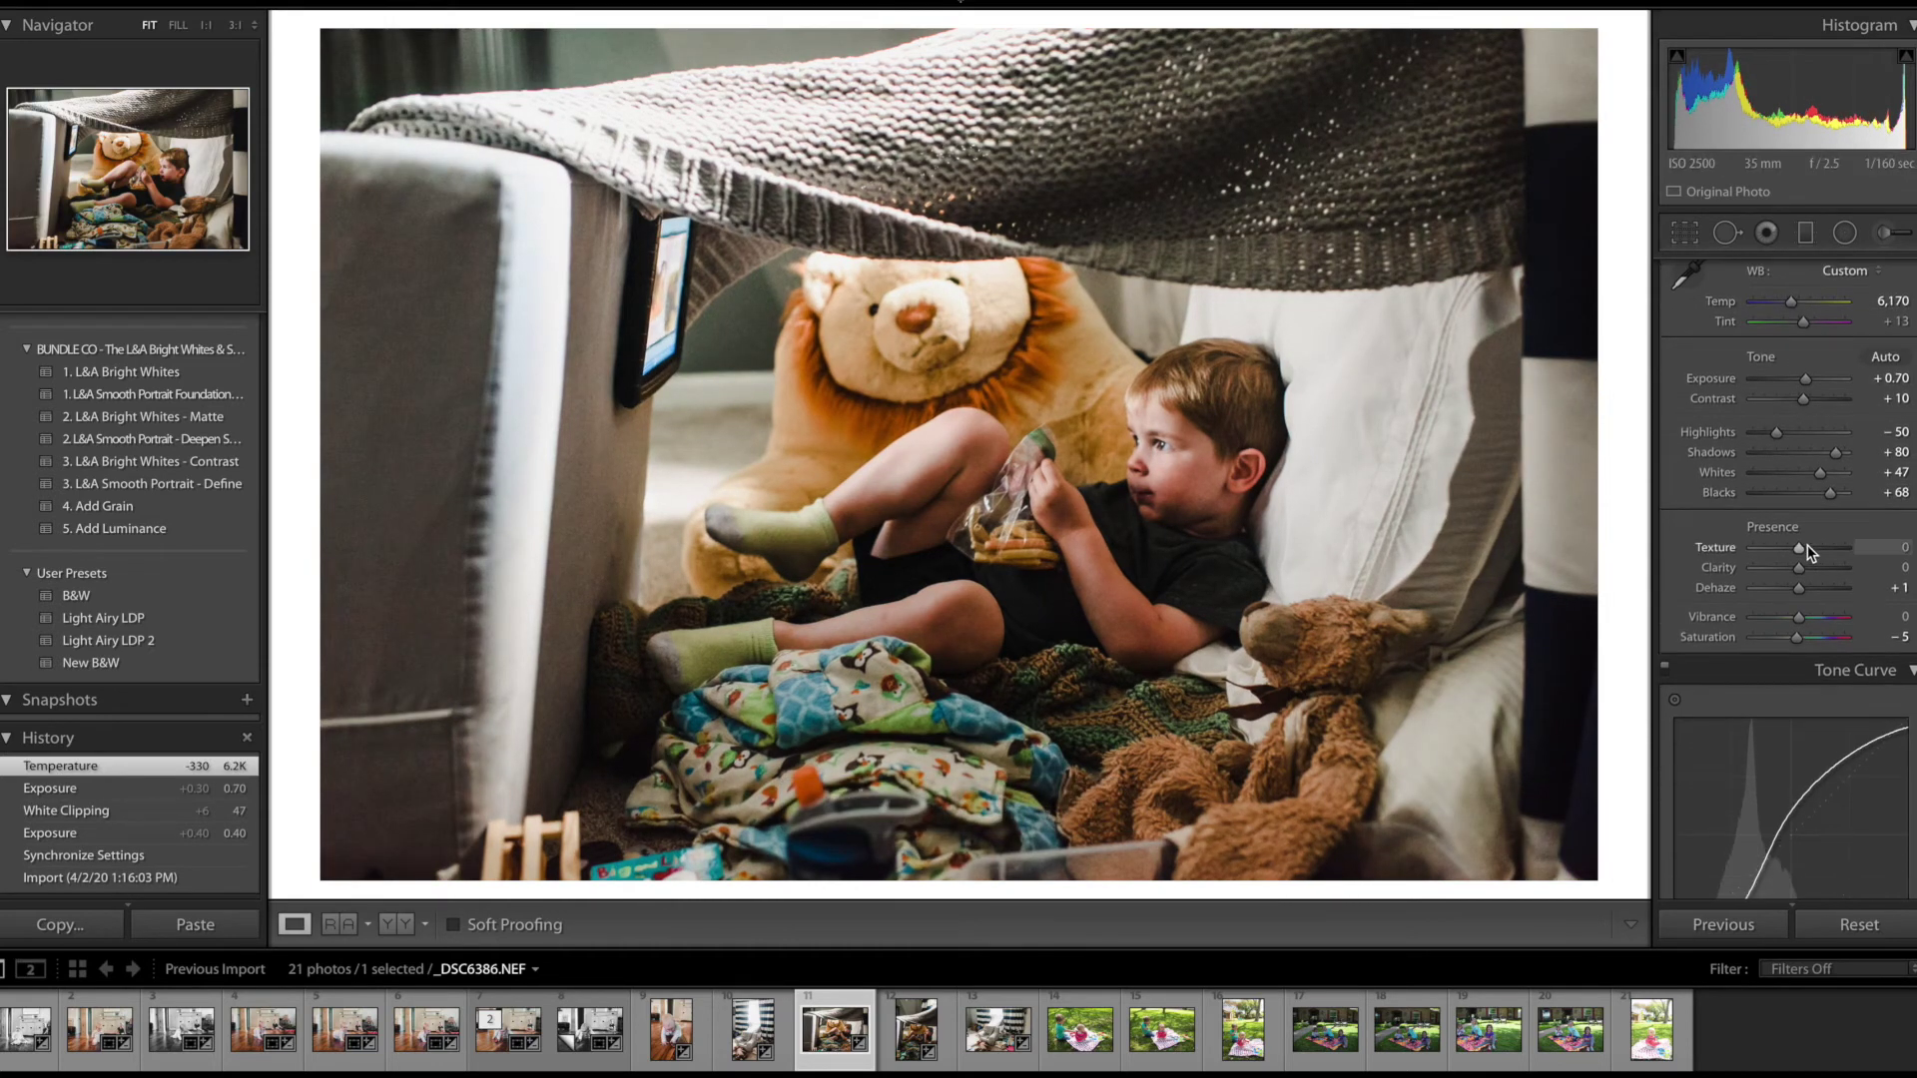
{"action": "left_click_drag", "start_coordinate": [1802, 691], "coordinate": [1806, 687]}
- Sync these settings onto the next fort photo, _DSC6389, leaving only it selected
{"action": "left_click", "coordinate": [915, 1029], "text": "shift"}
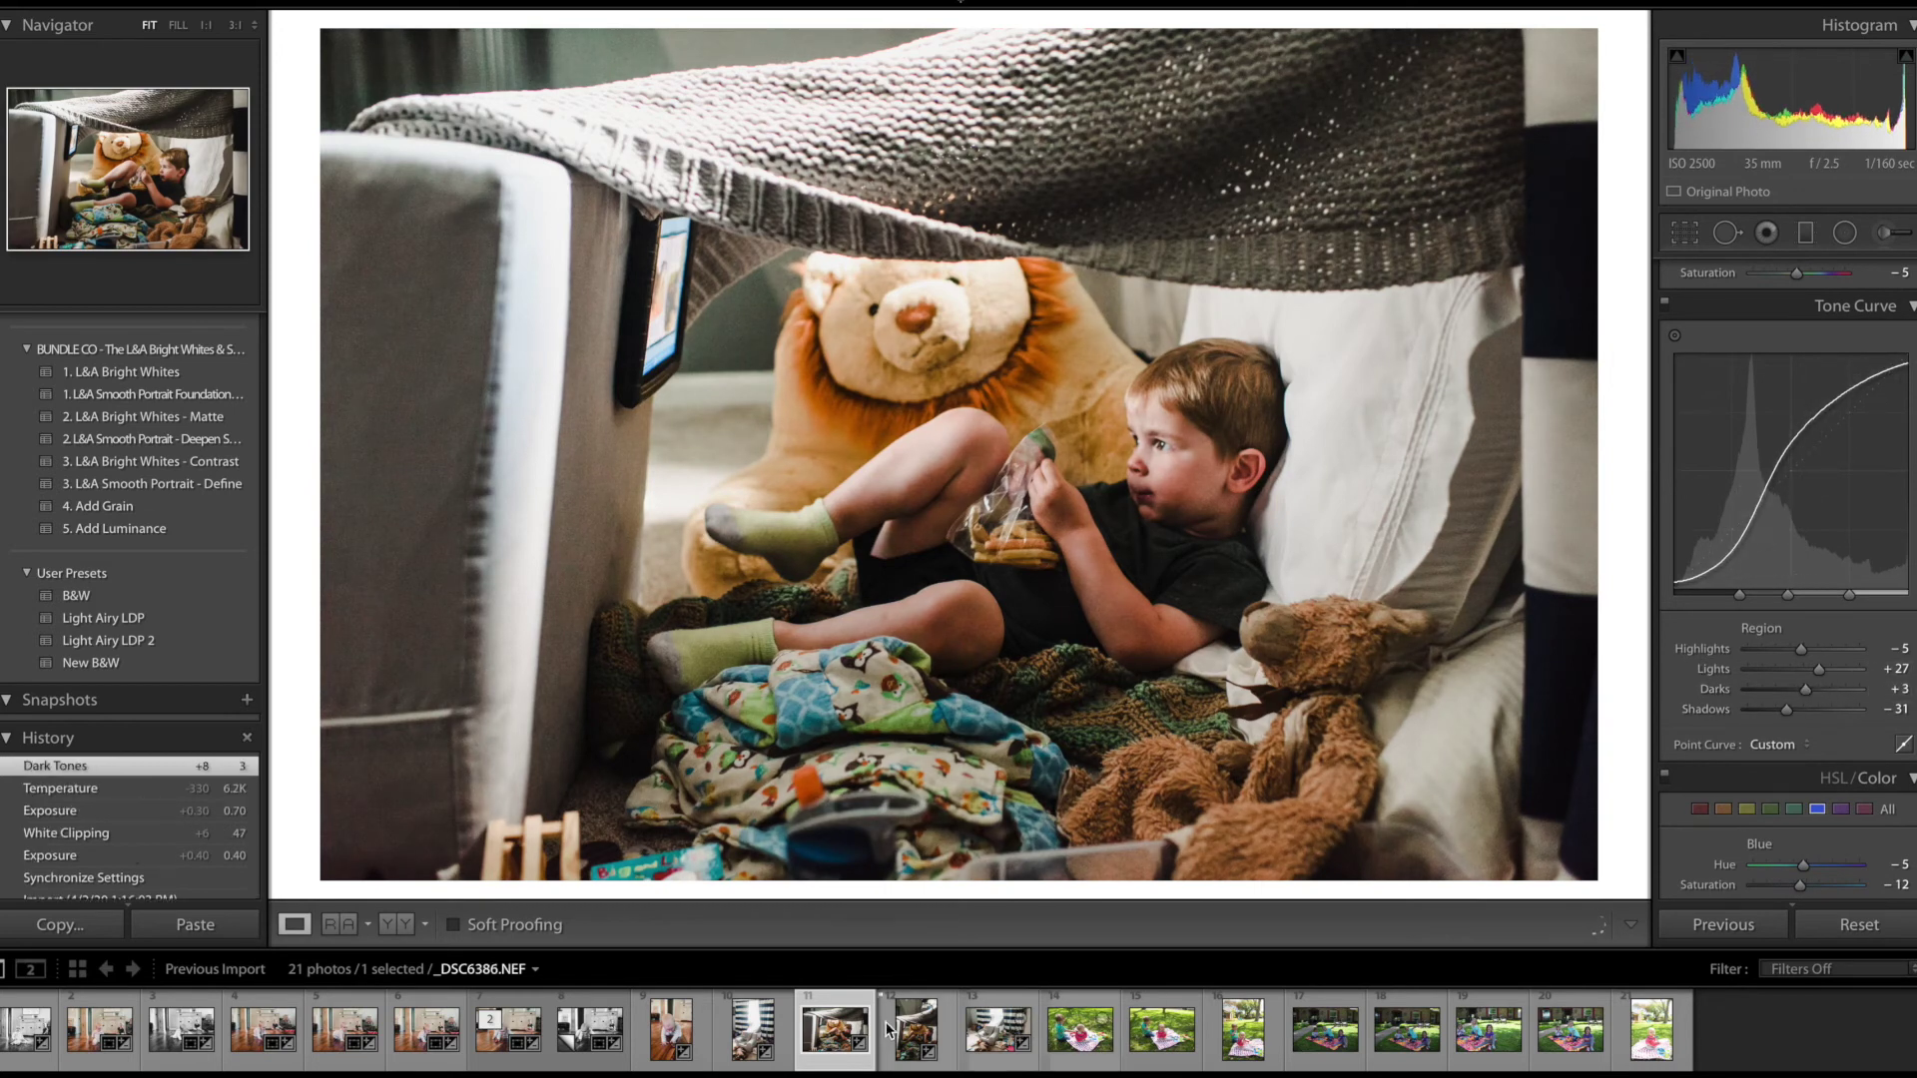
{"action": "left_click", "coordinate": [1742, 927]}
{"action": "key", "text": "Return"}
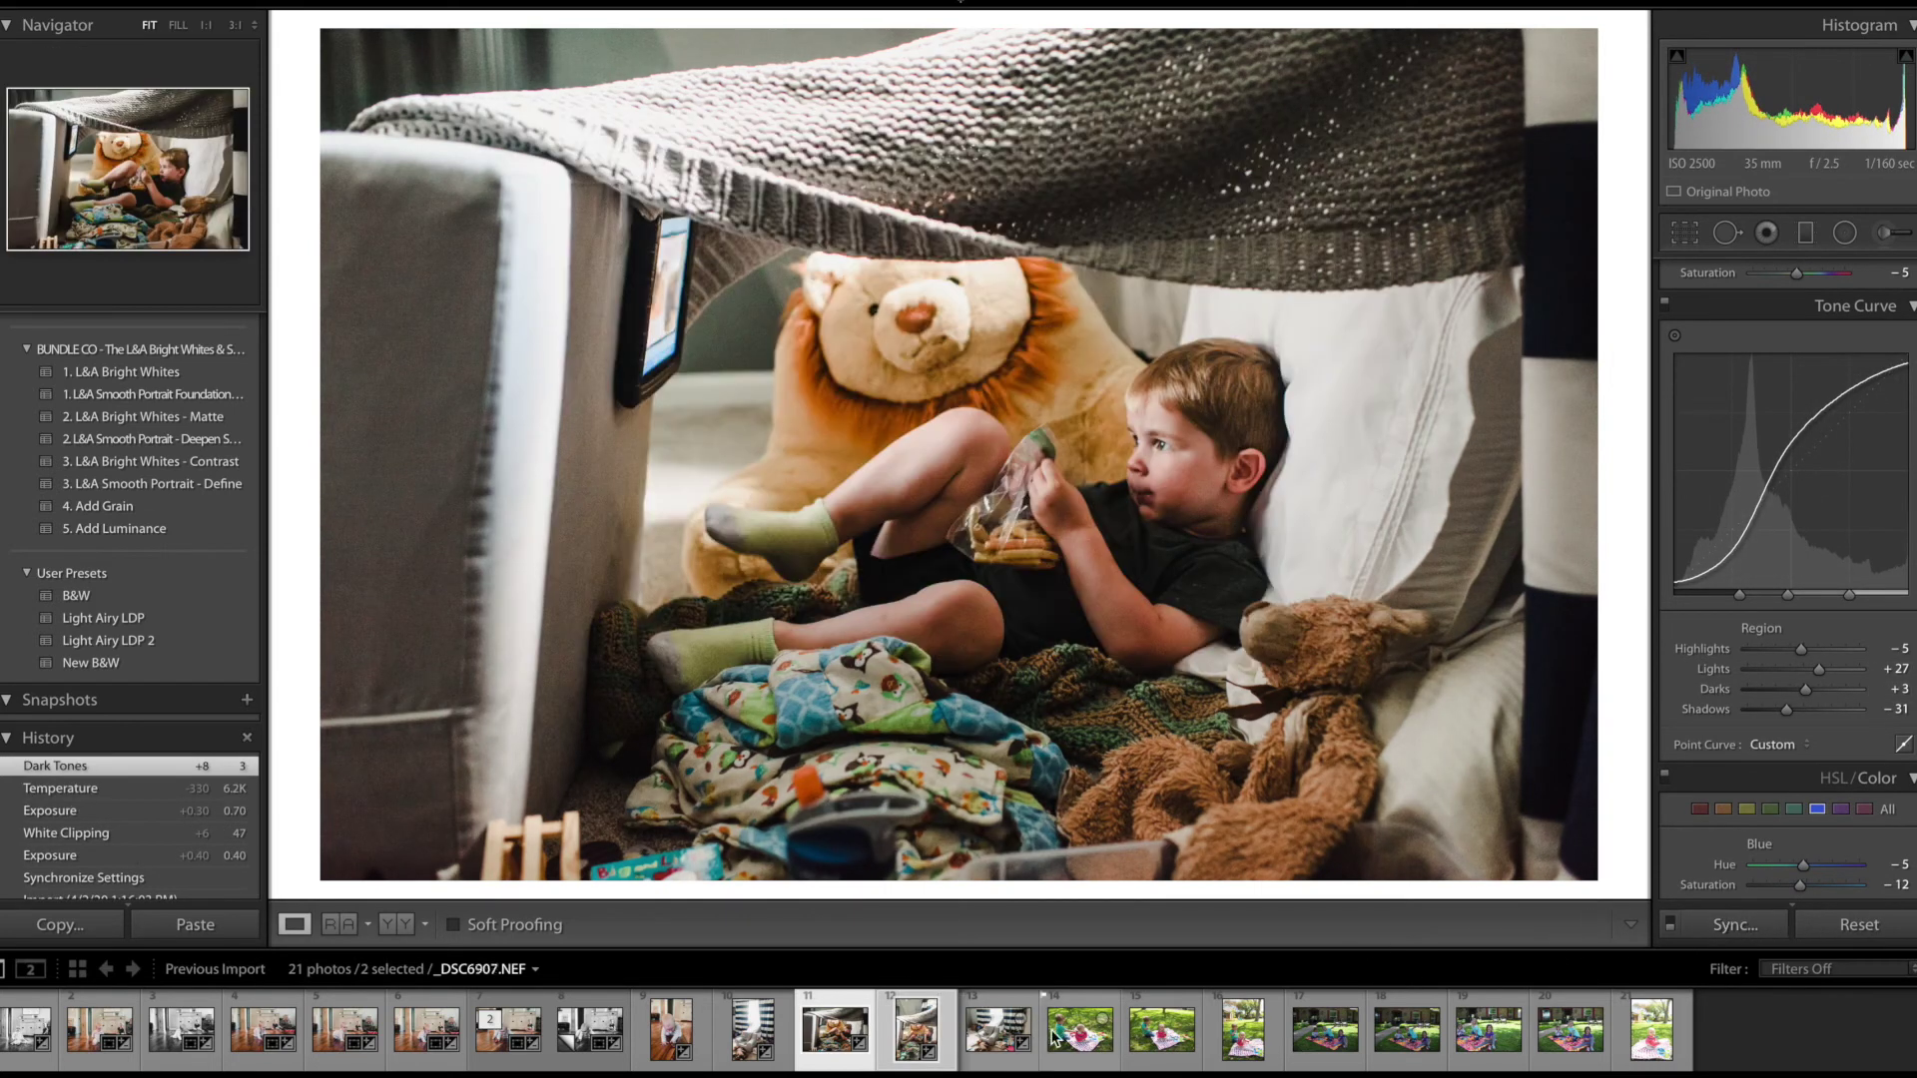
{"action": "key", "text": "ctrl+shift+d"}
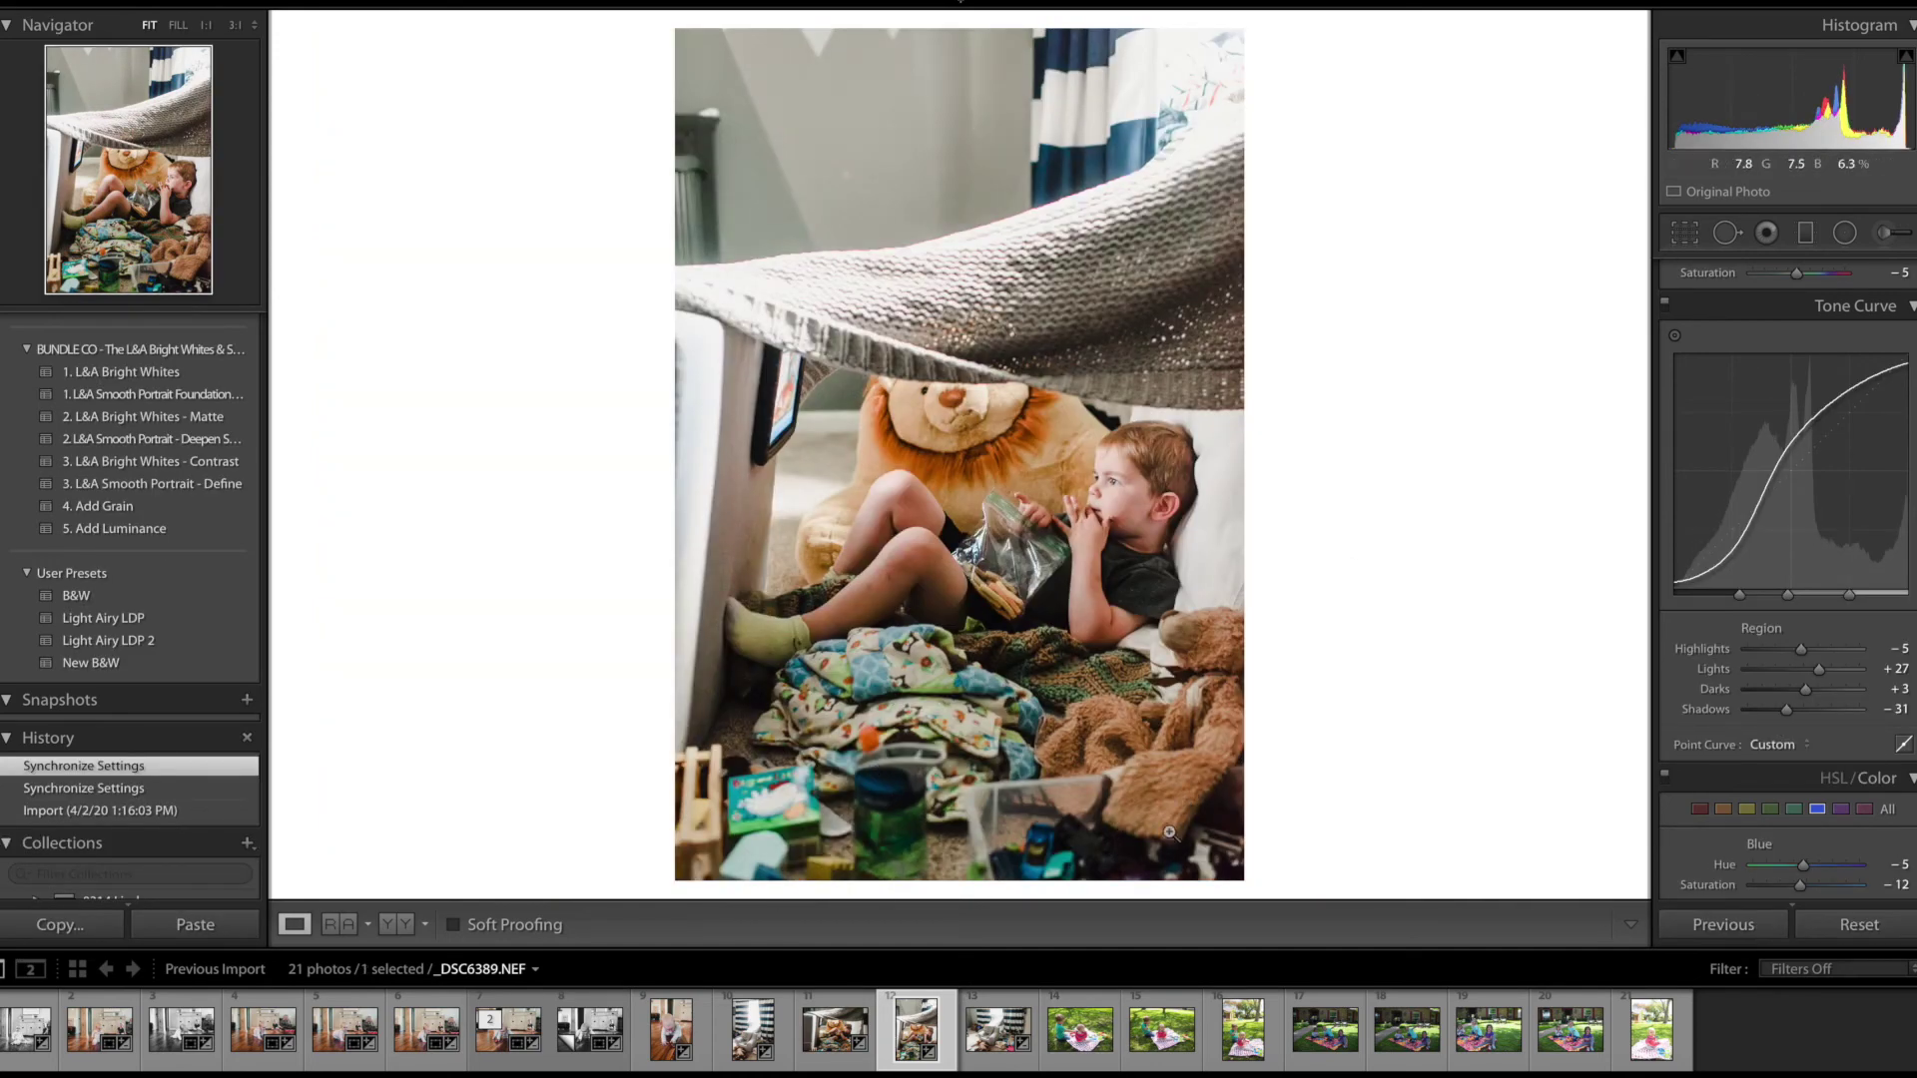
- Step through the messy-room, picnic and striped-curtain photos, then reopen the crawling-baby photo _DSC6377
{"action": "key", "text": "Right"}
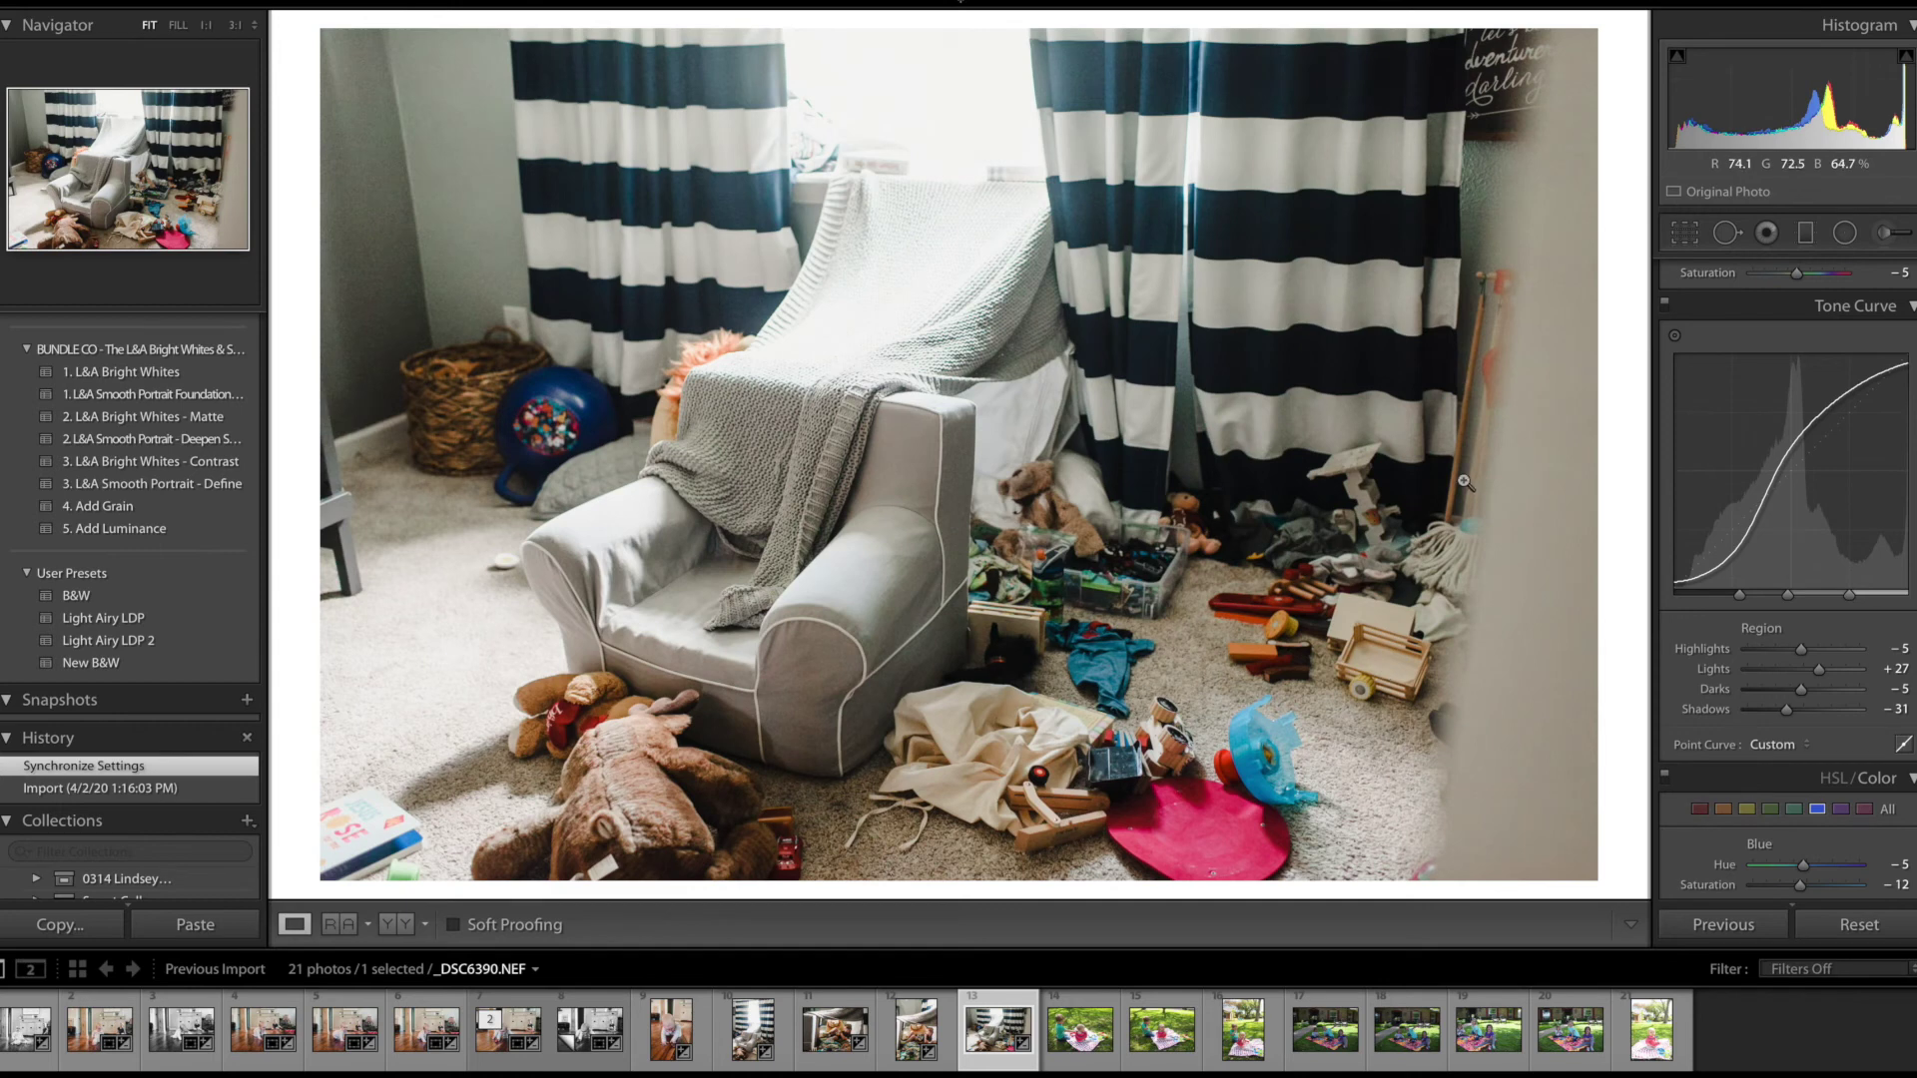
{"action": "key", "text": "Right"}
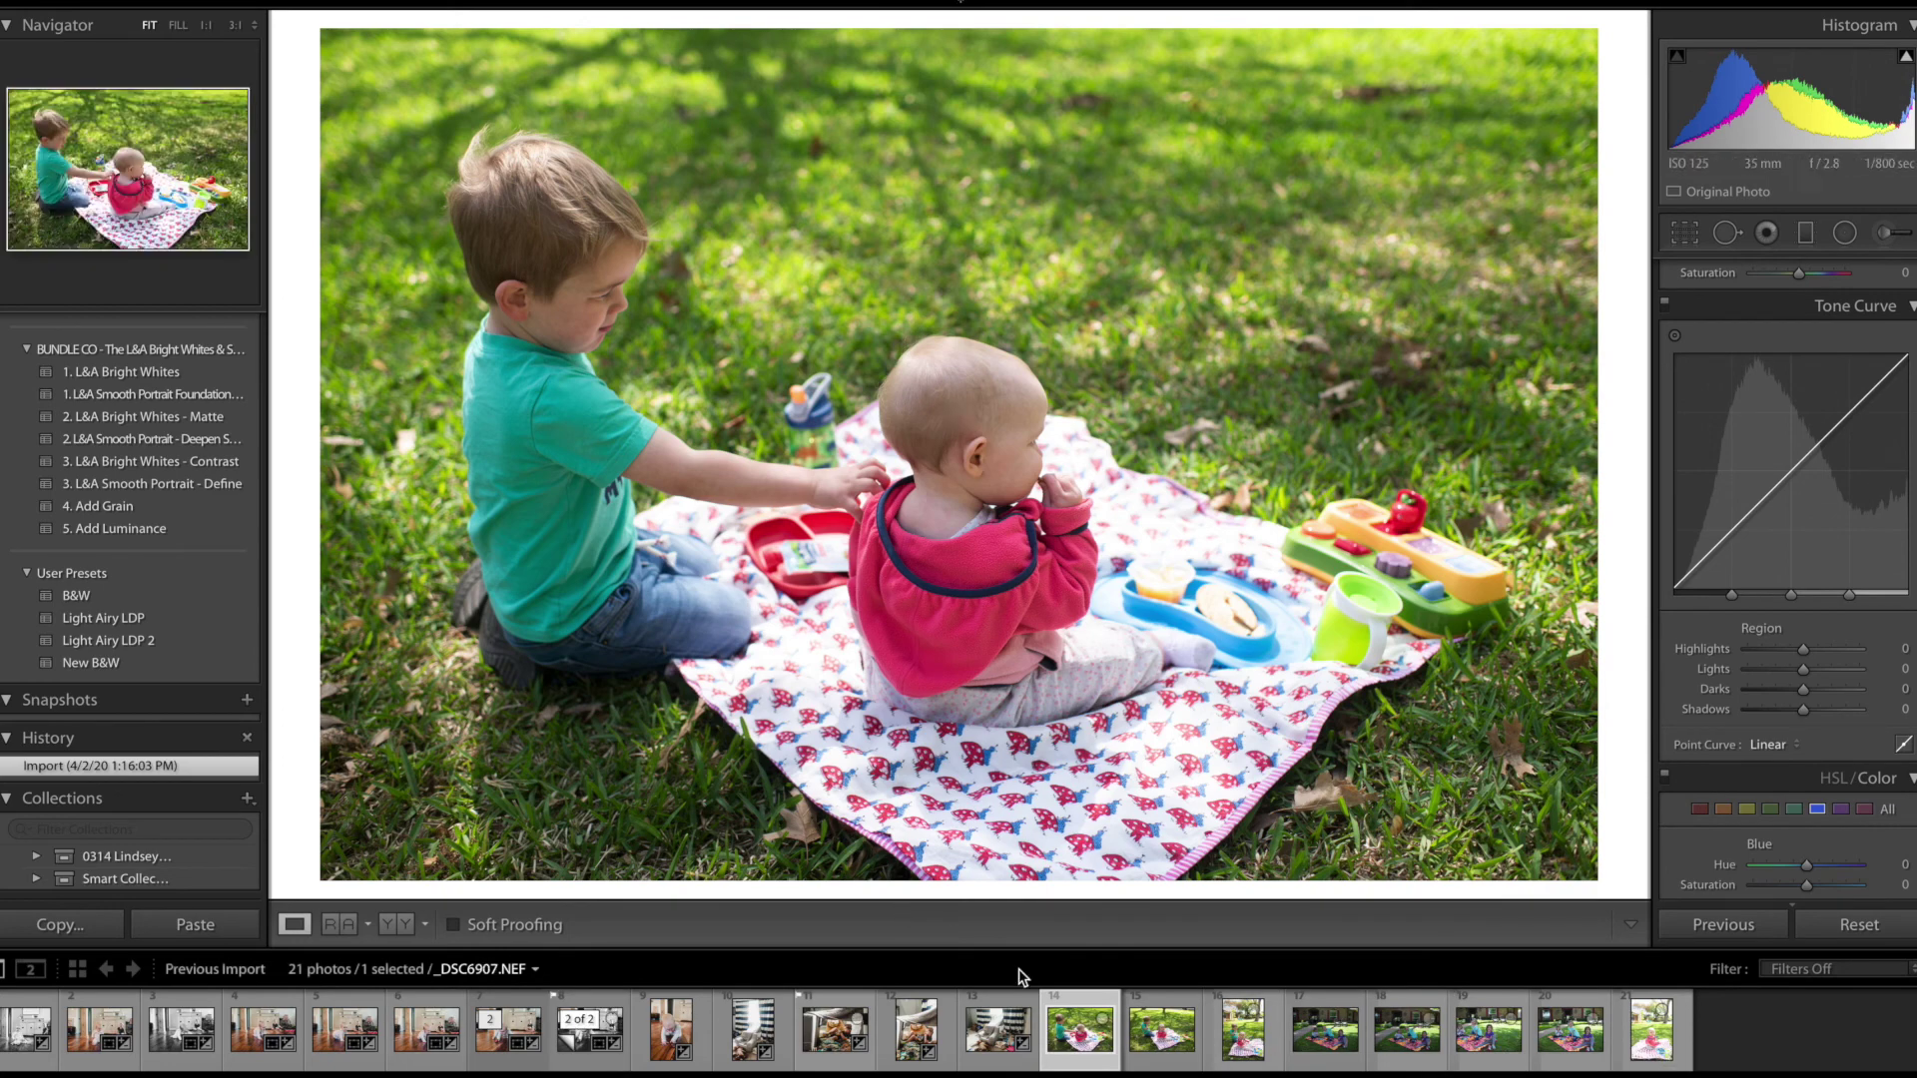
{"action": "left_click", "coordinate": [993, 1038]}
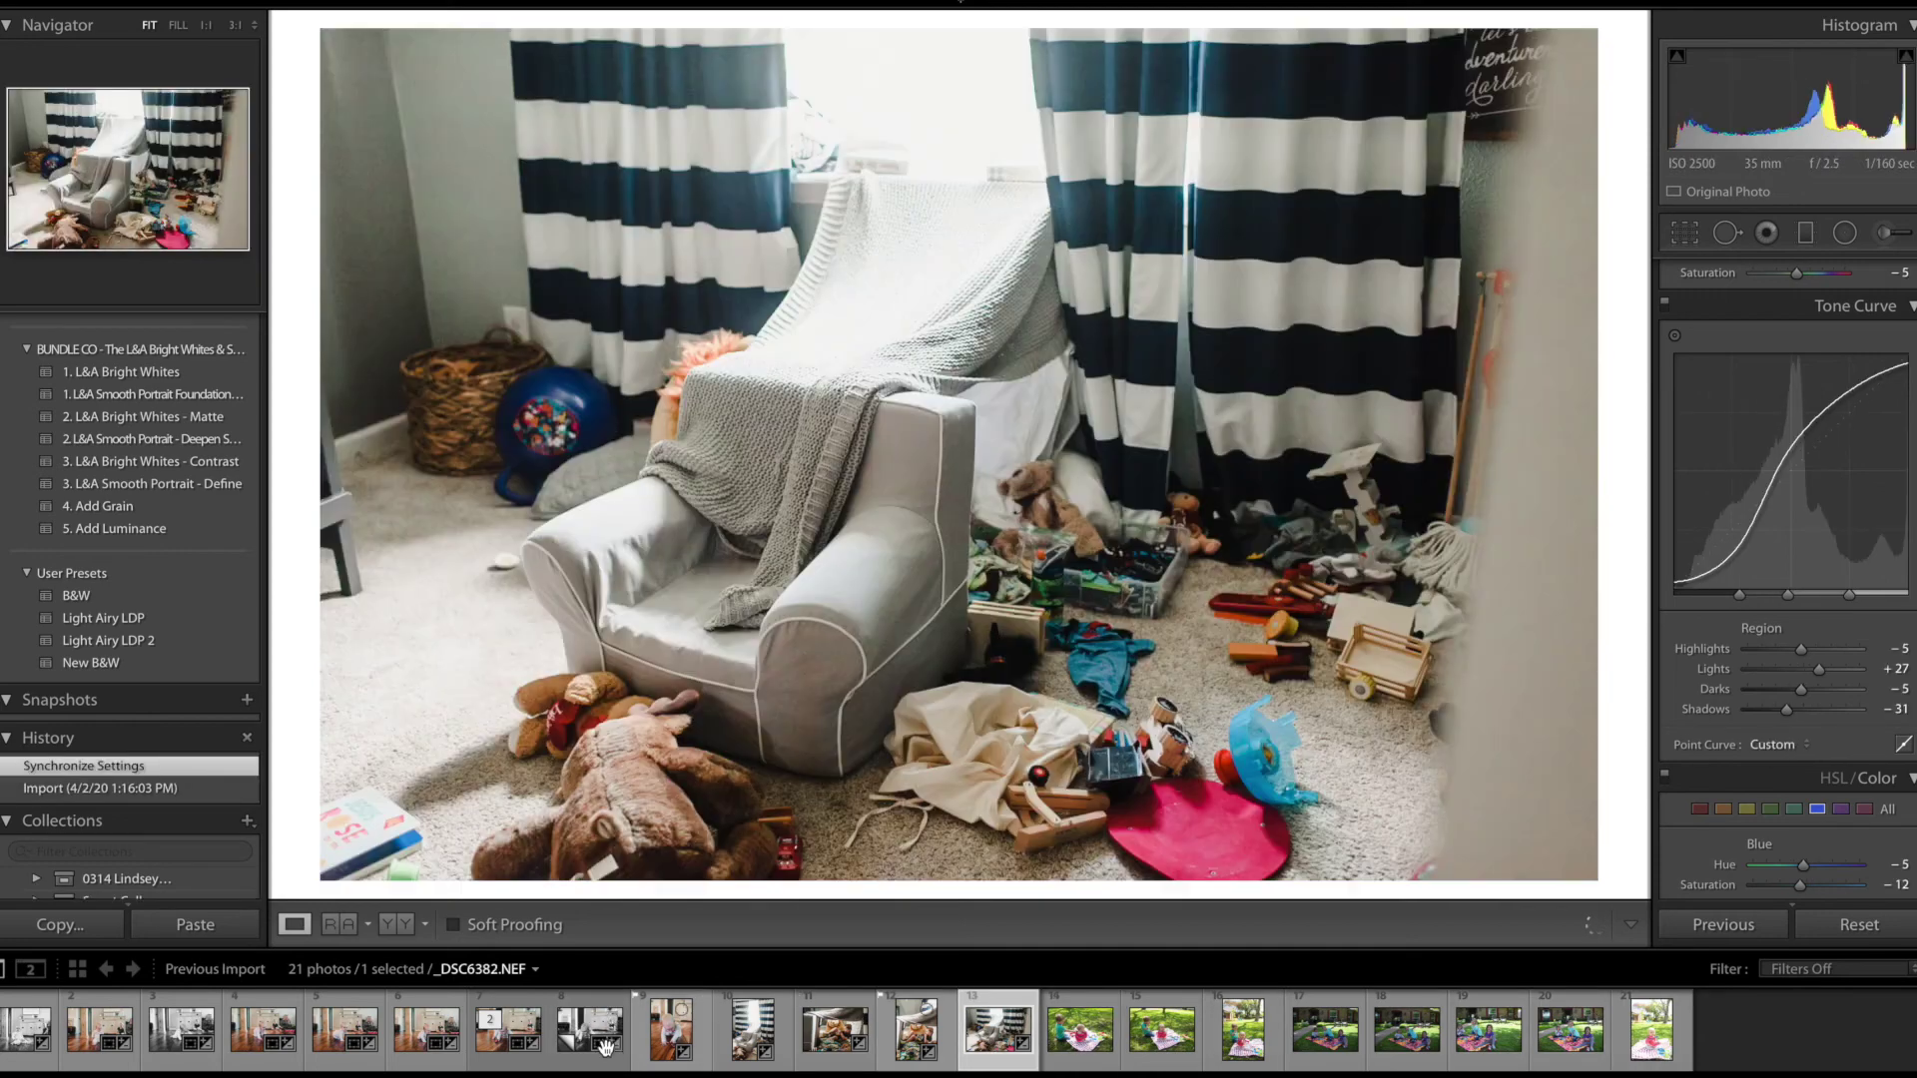
{"action": "left_click", "coordinate": [743, 1035]}
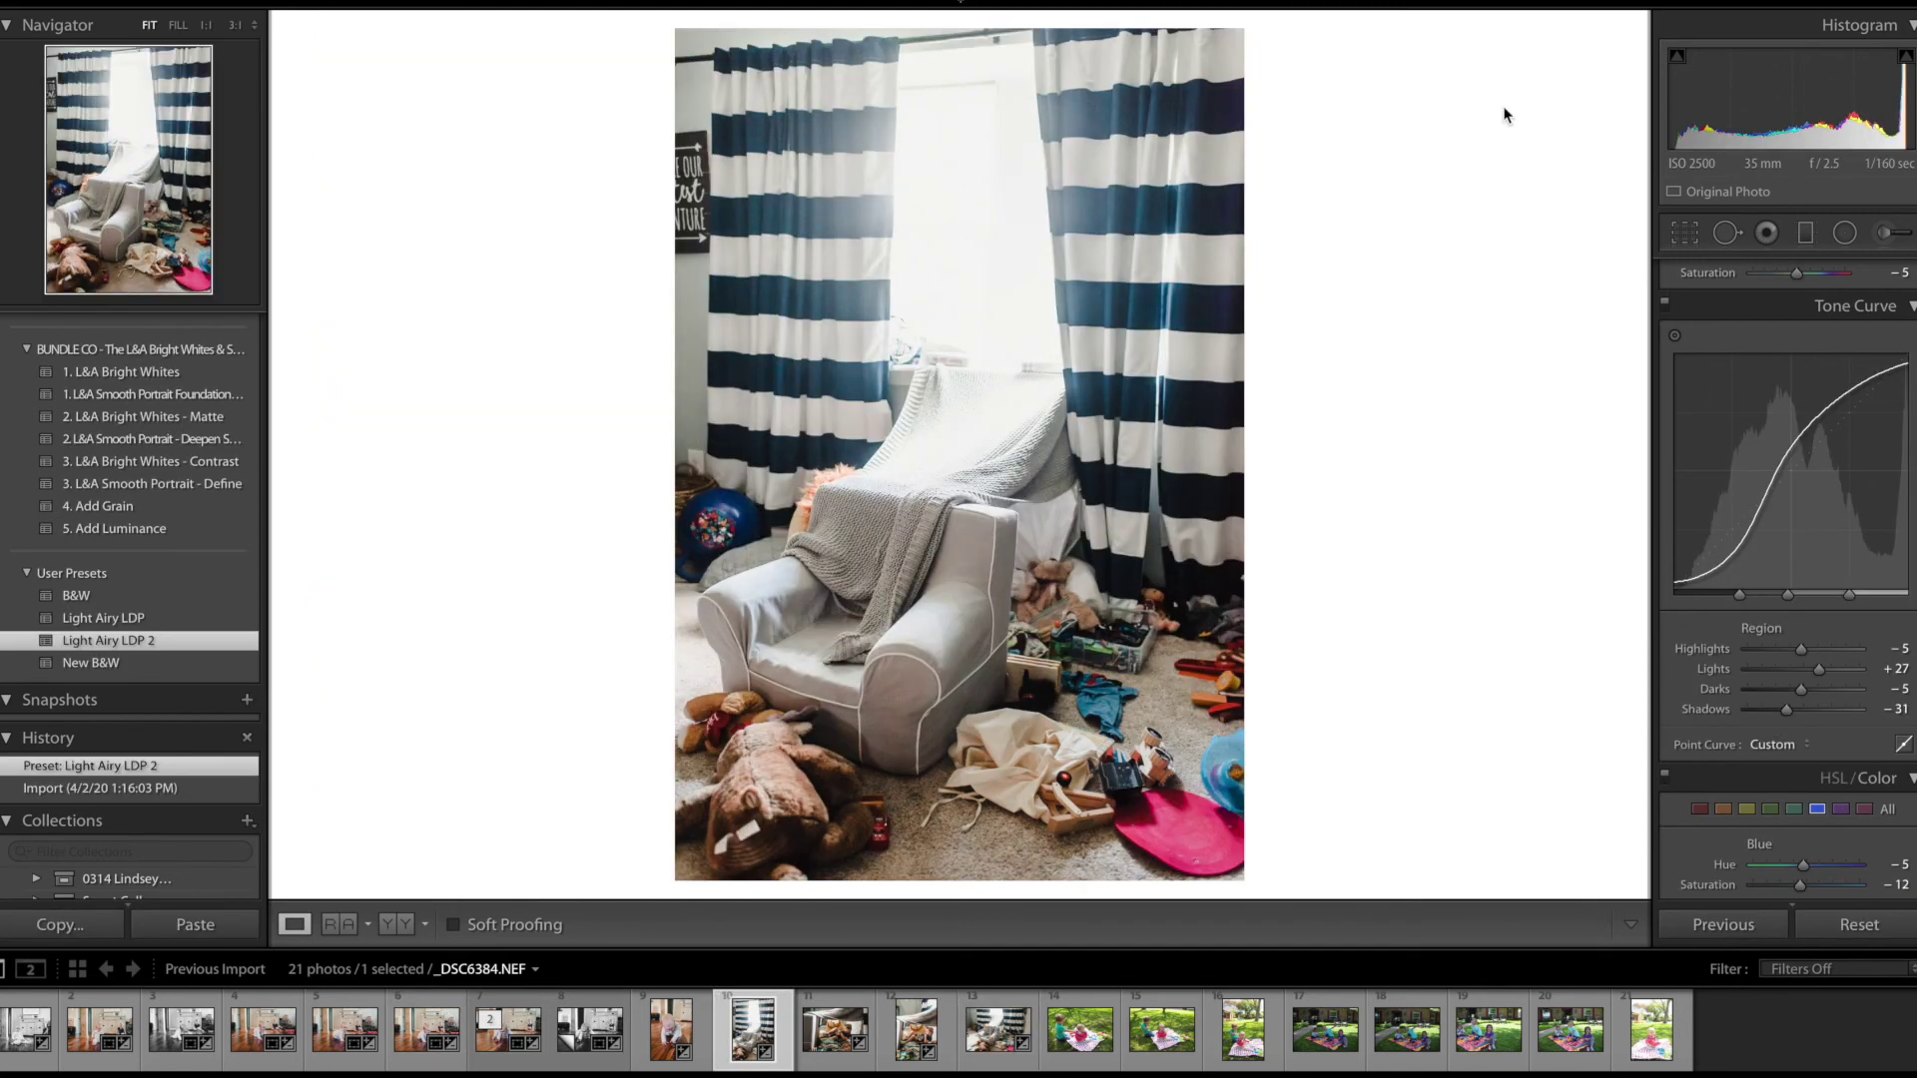
{"action": "left_click", "coordinate": [426, 1029]}
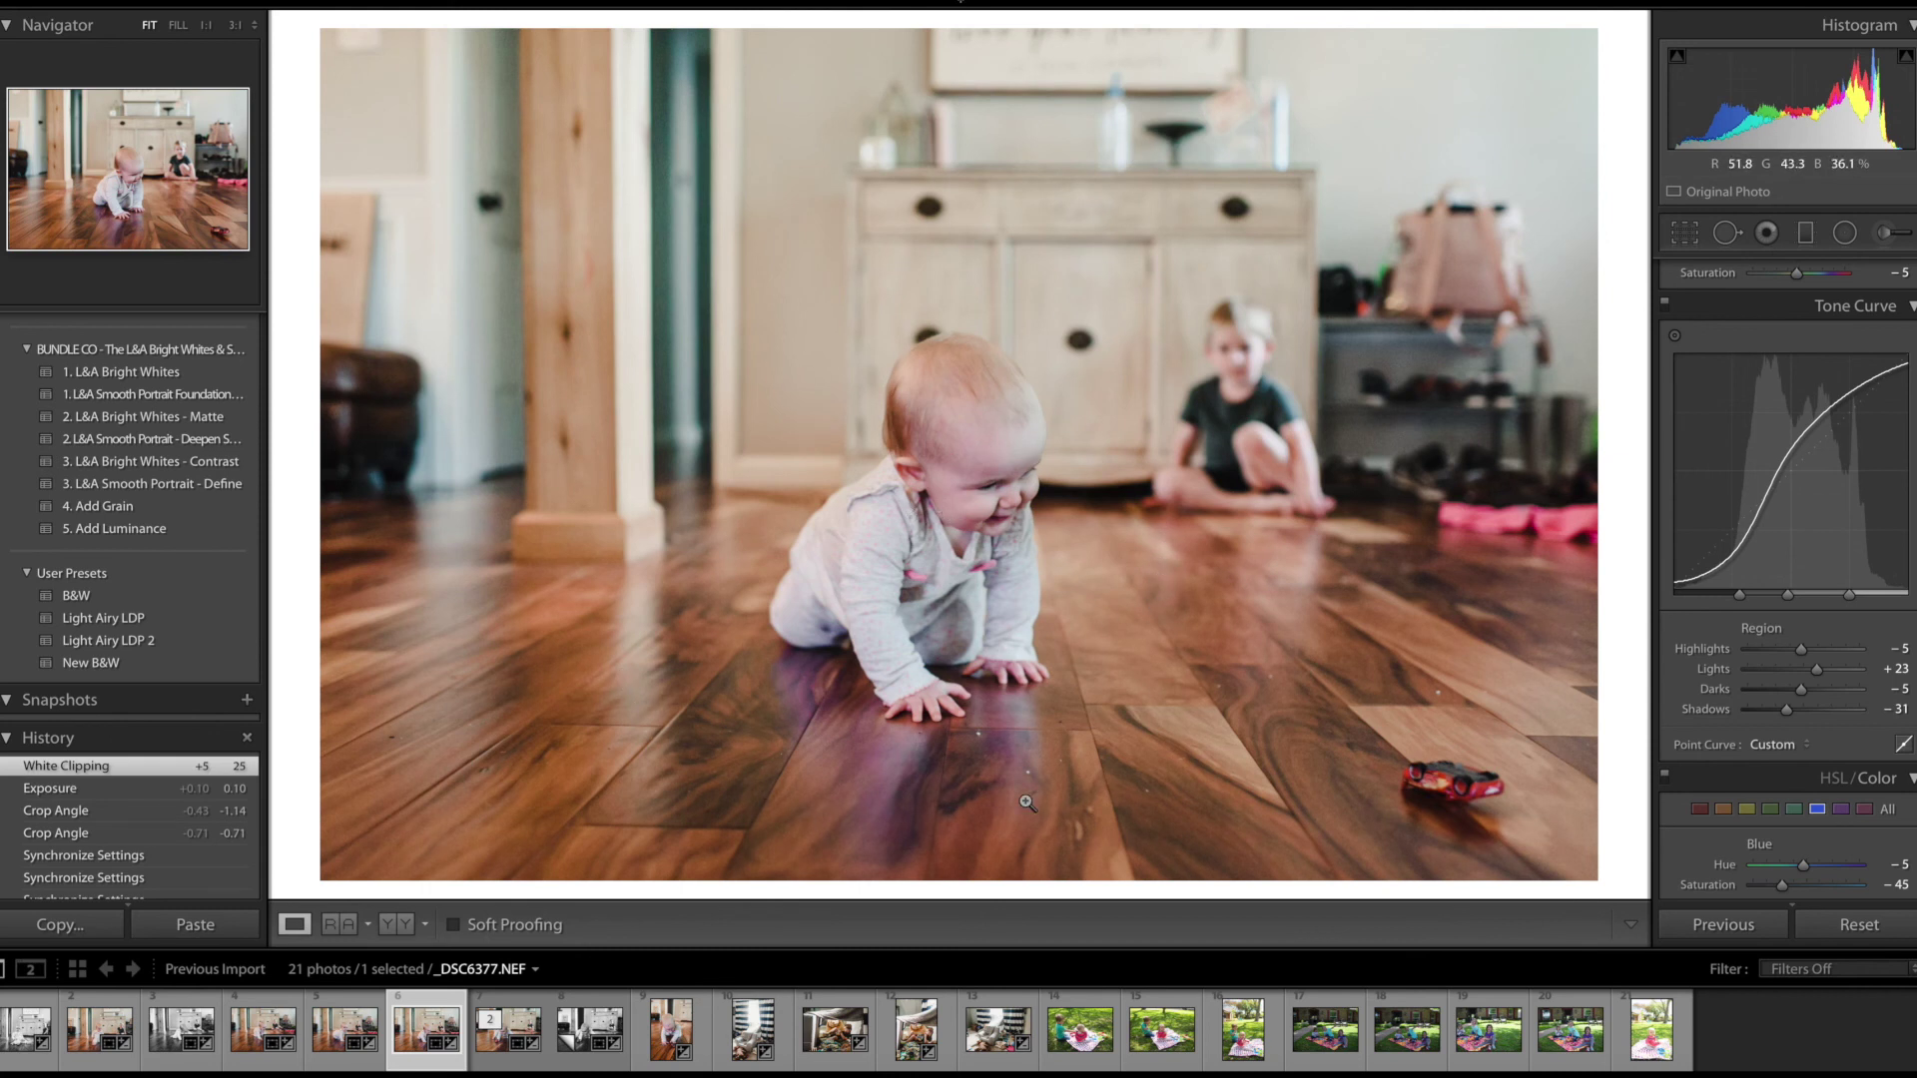
- Show _DSC6377's orange HSL values: Hue +5, Saturation −29, Luminance −1
{"action": "scroll", "coordinate": [1773, 499], "scroll_direction": "up", "scroll_amount": 8}
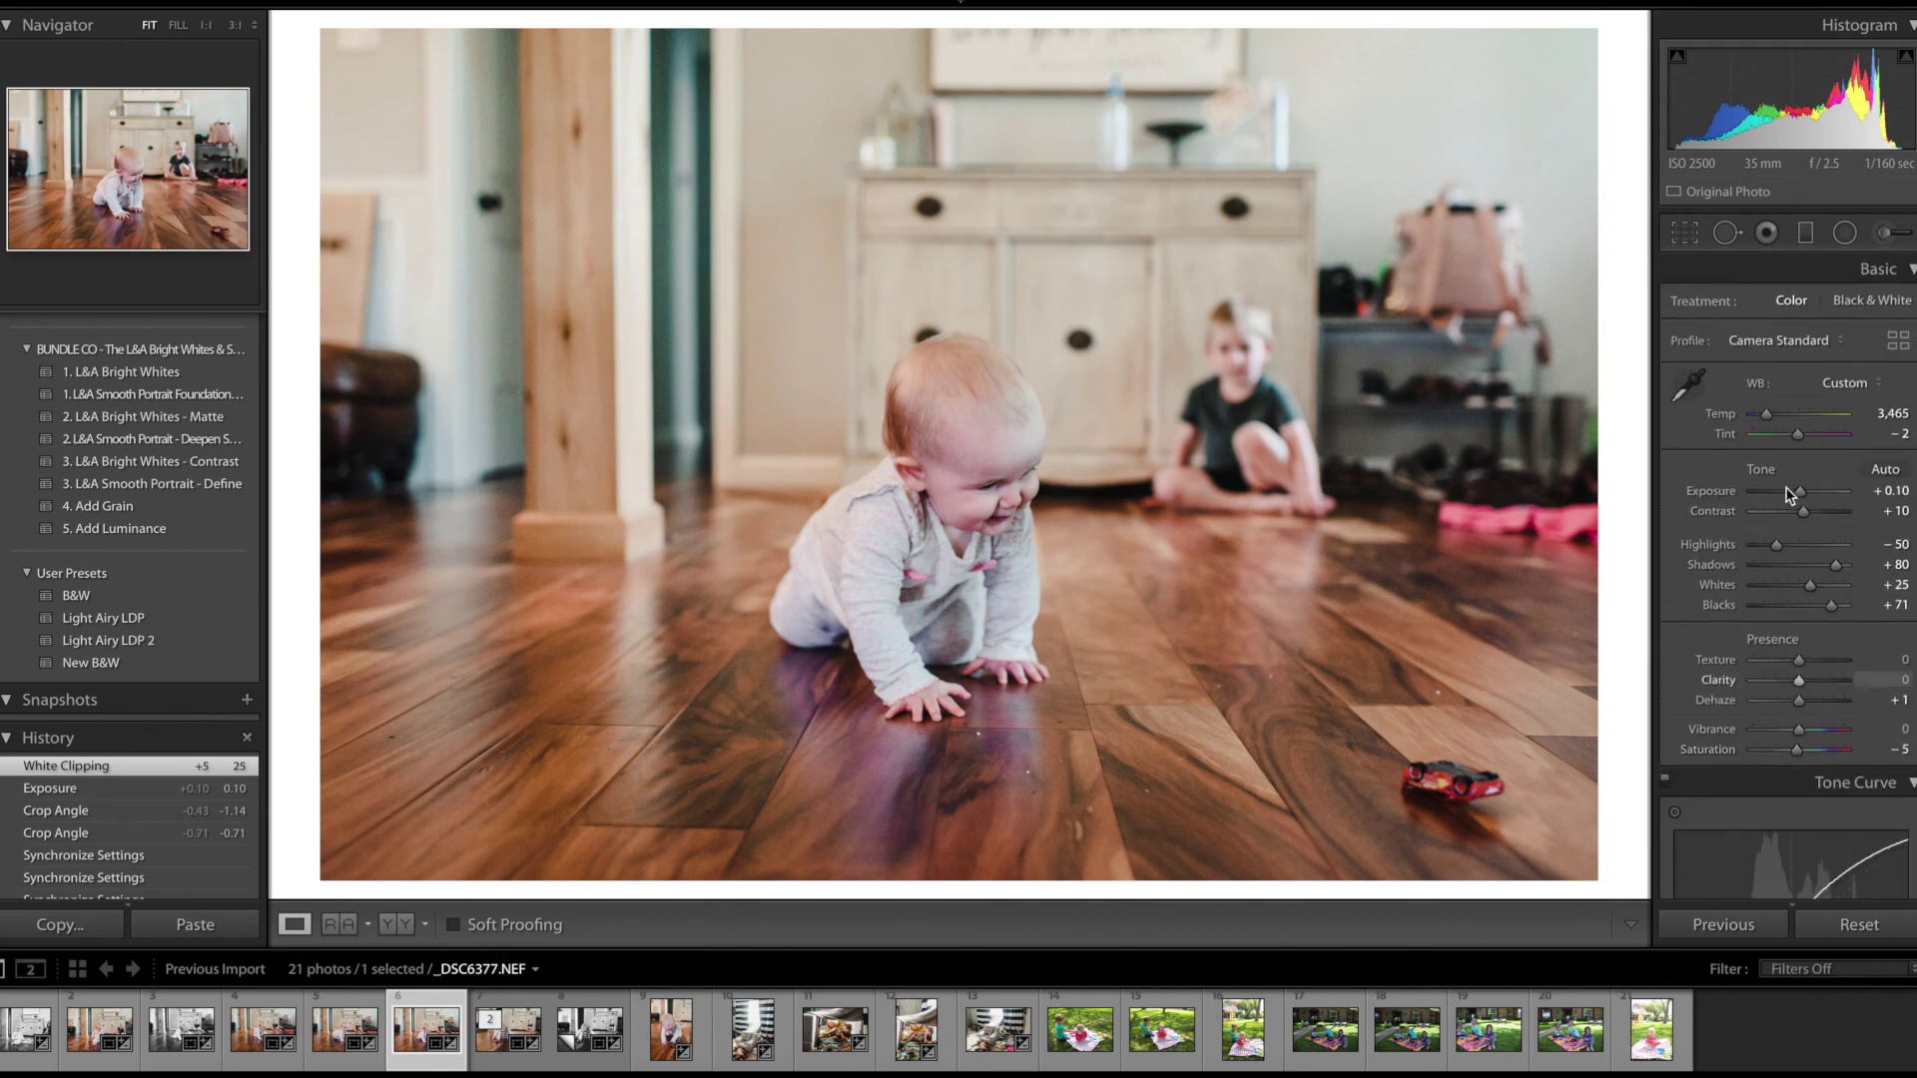
{"action": "scroll", "coordinate": [1800, 711], "scroll_direction": "down", "scroll_amount": 8}
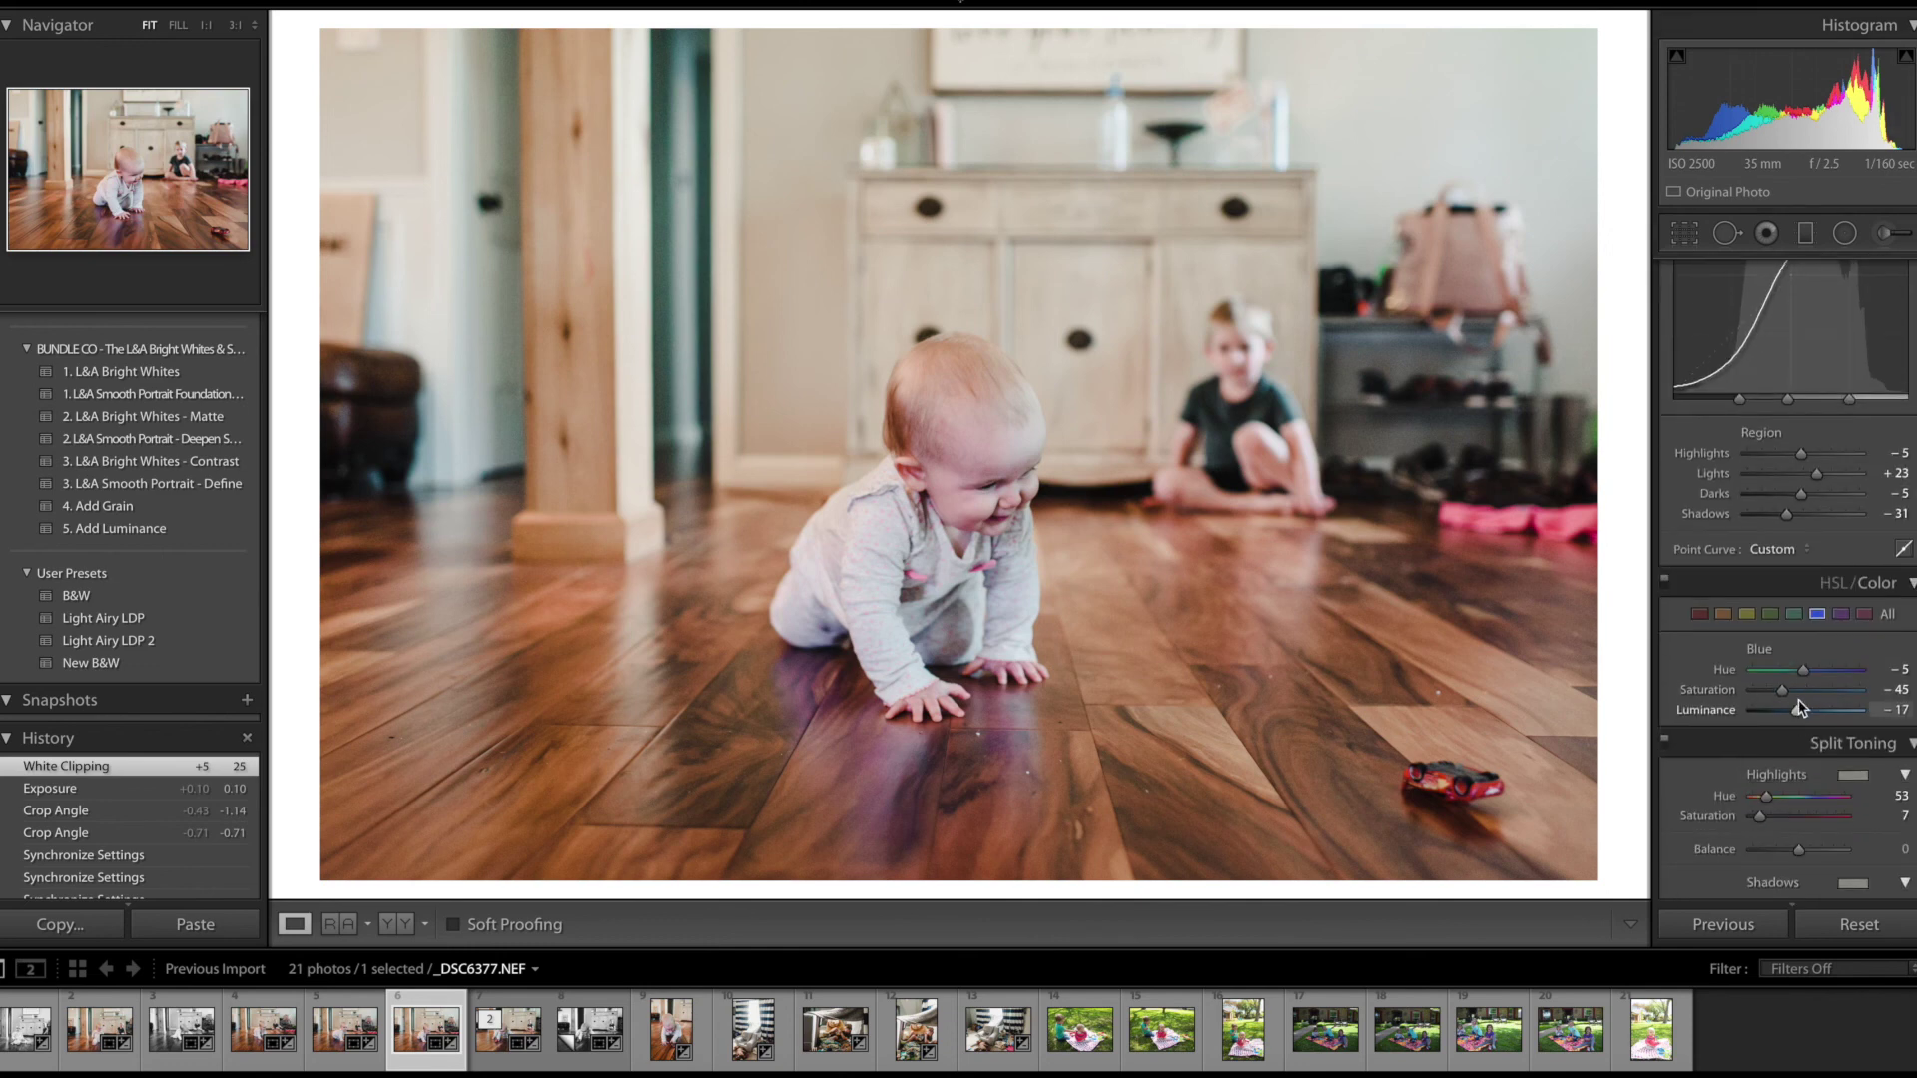
{"action": "left_click", "coordinate": [1719, 613]}
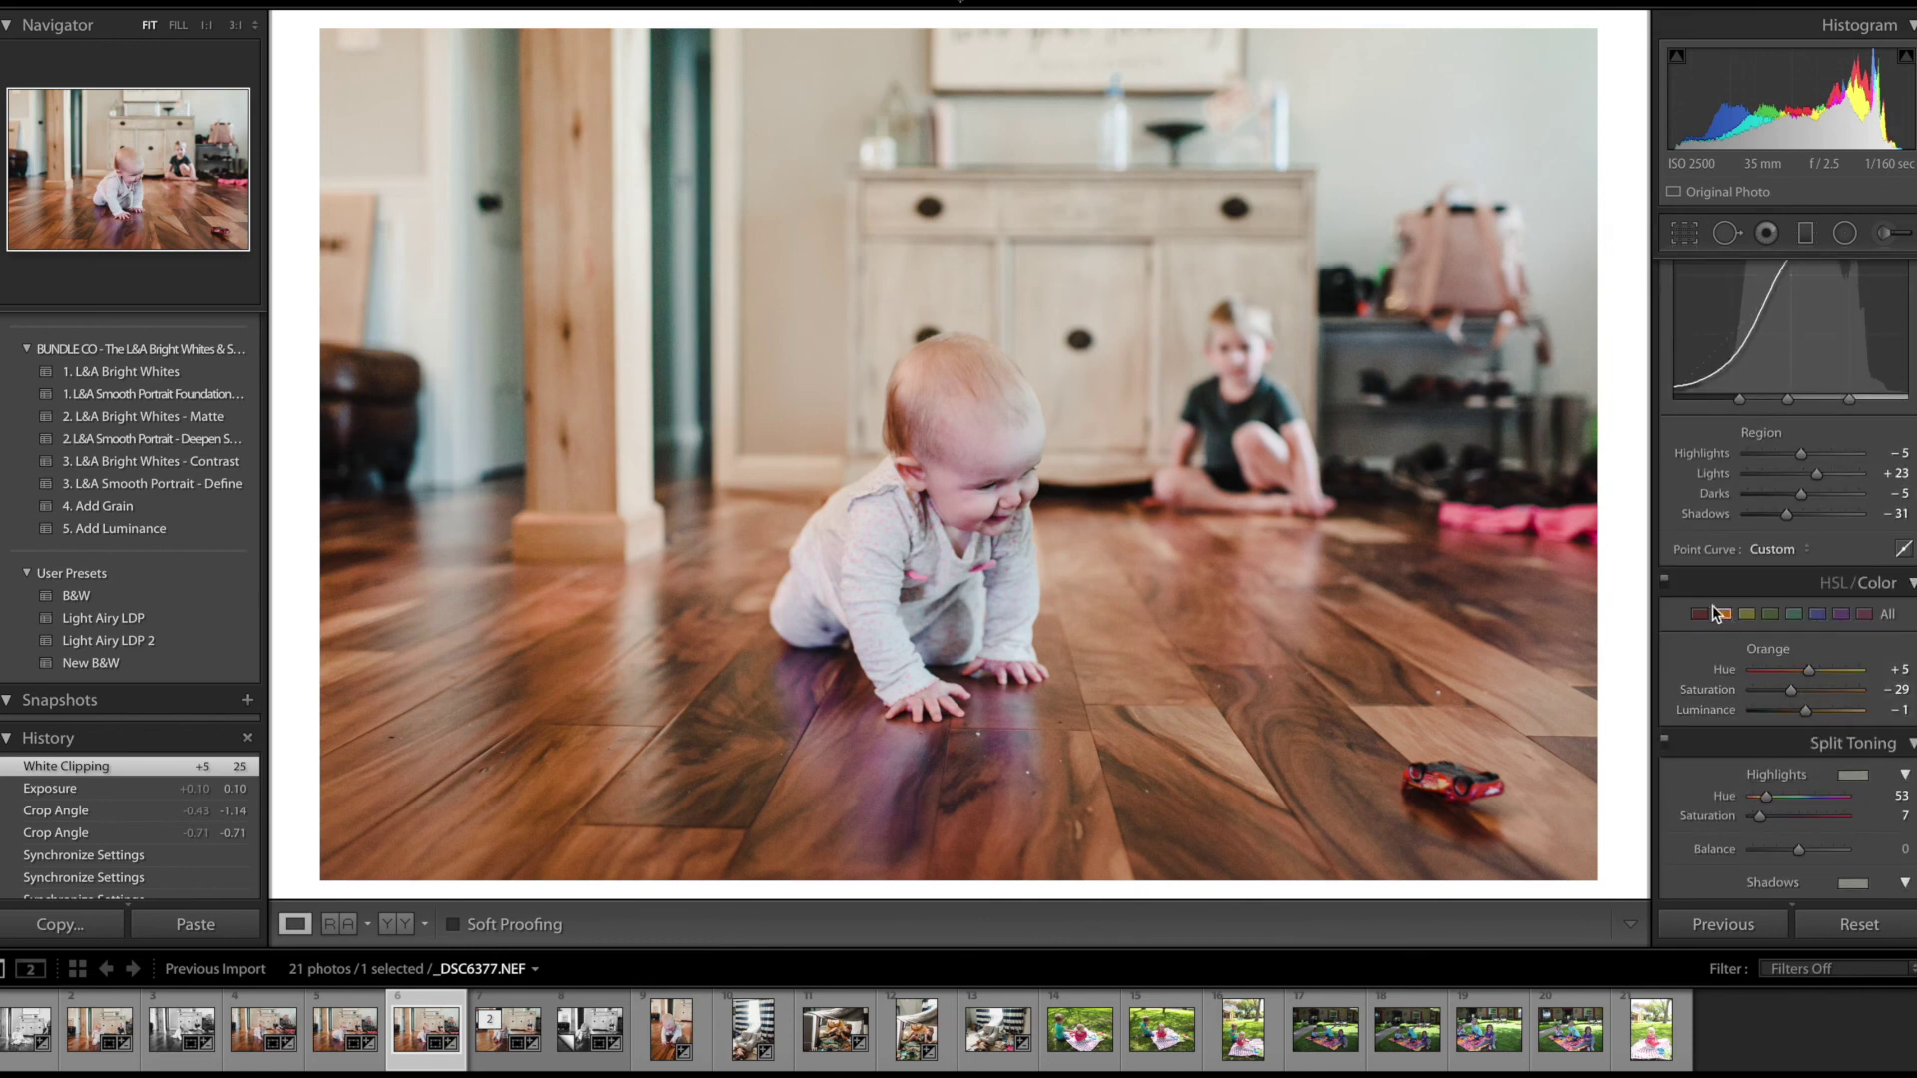